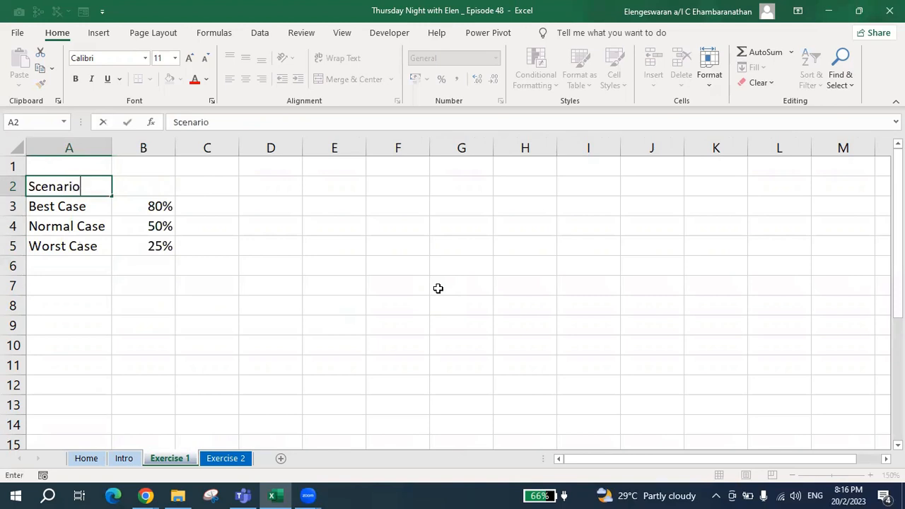
Finish the Scenario header in A2 and enter % as the header in B2
{"action": "key", "text": "Up"}
{"action": "type", "text": "%"}
{"action": "key", "text": "Return"}
{"action": "key", "text": "Up"}
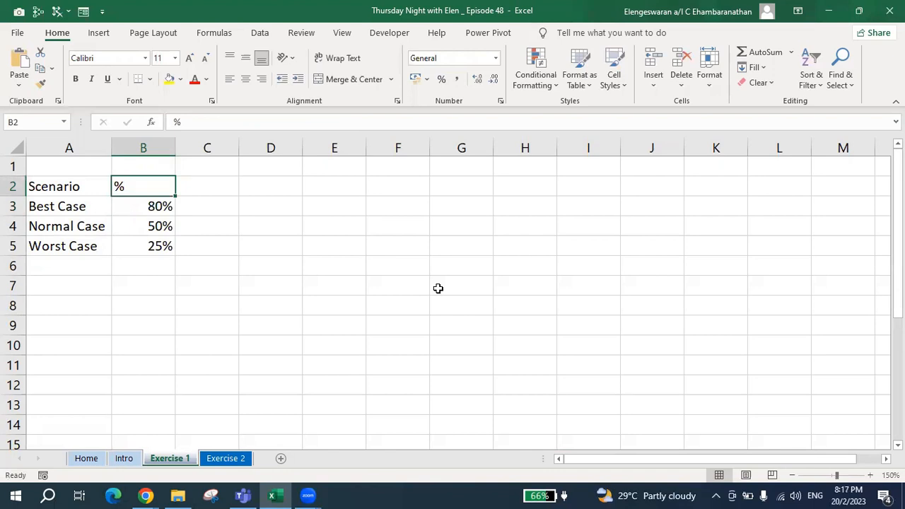
Enter the heading "Data validation" in cell F3
{"action": "key", "text": "Right"}
{"action": "key", "text": "Right"}
{"action": "key", "text": "Right"}
{"action": "key", "text": "Down"}
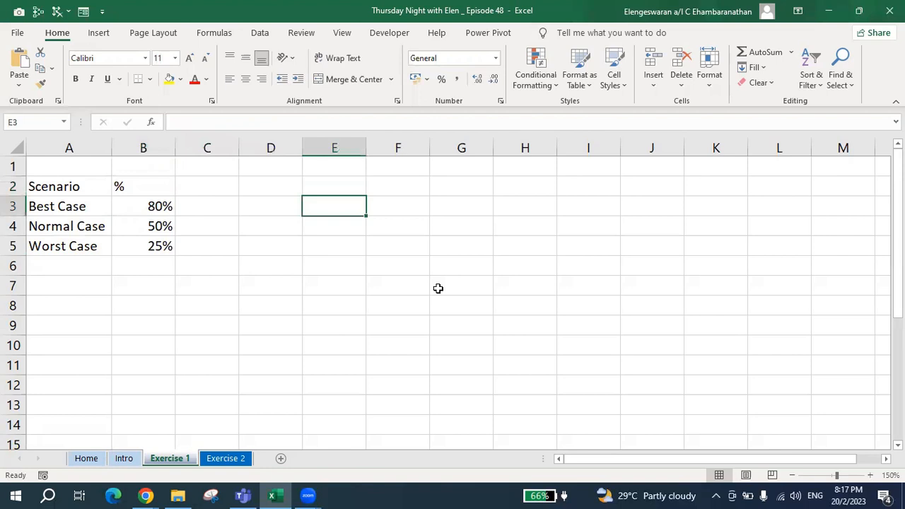
{"action": "key", "text": "Right"}
{"action": "type", "text": "Data"}
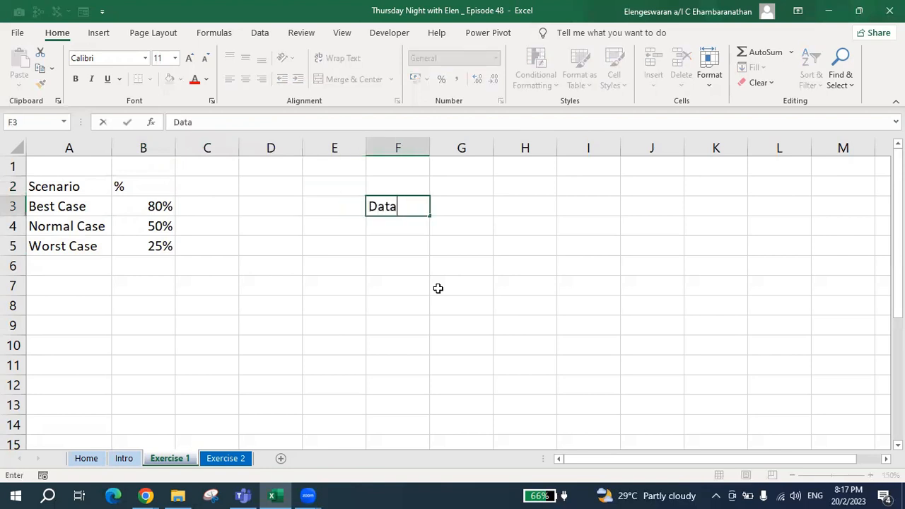
{"action": "type", "text": " validation"}
{"action": "key", "text": "Return"}
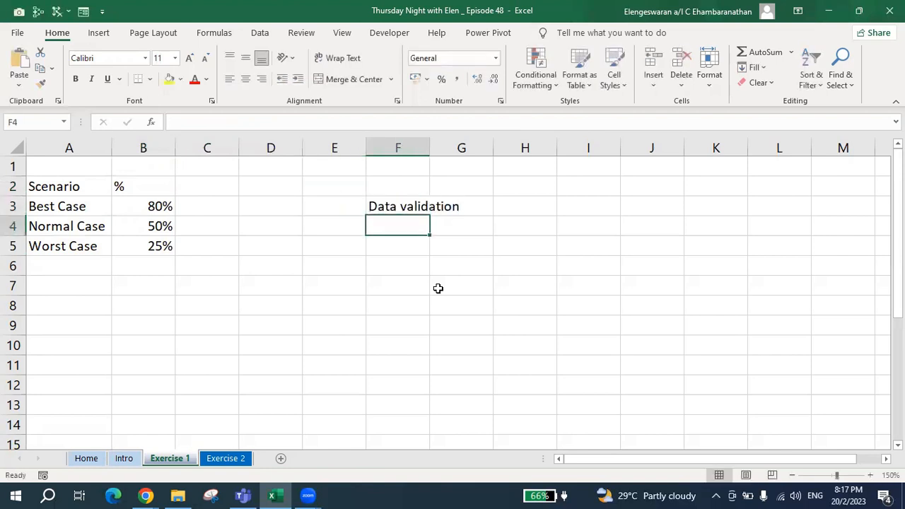
Extend the heading in F3 so it reads "Data validation >> drop down list"
{"action": "key", "text": "Up"}
{"action": "key", "text": "F2"}
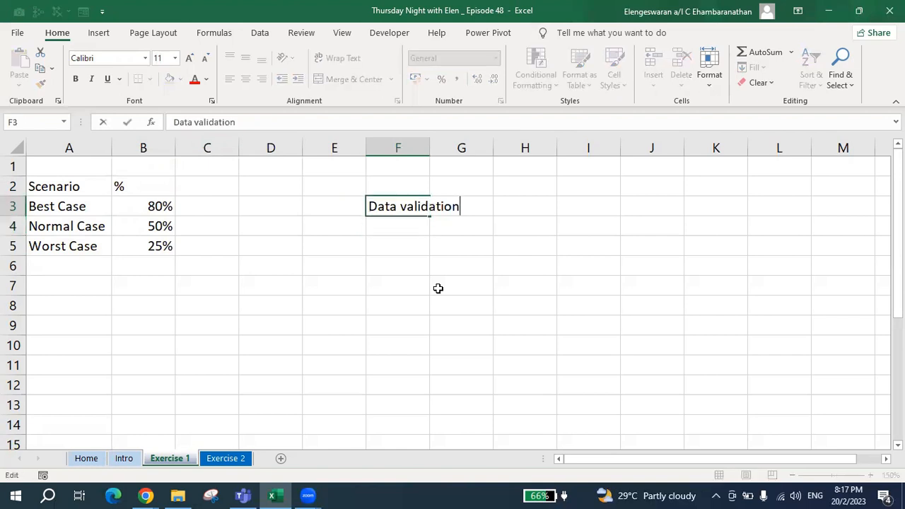
{"action": "type", "text": ">> drop lis"}
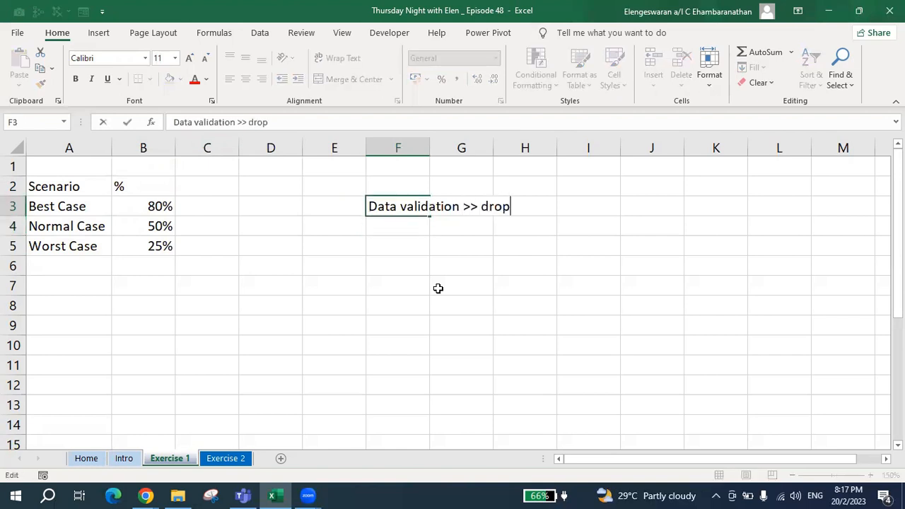
{"action": "key", "text": "BackSpace"}
{"action": "key", "text": "BackSpace"}
{"action": "key", "text": "BackSpace"}
{"action": "type", "text": "down list"}
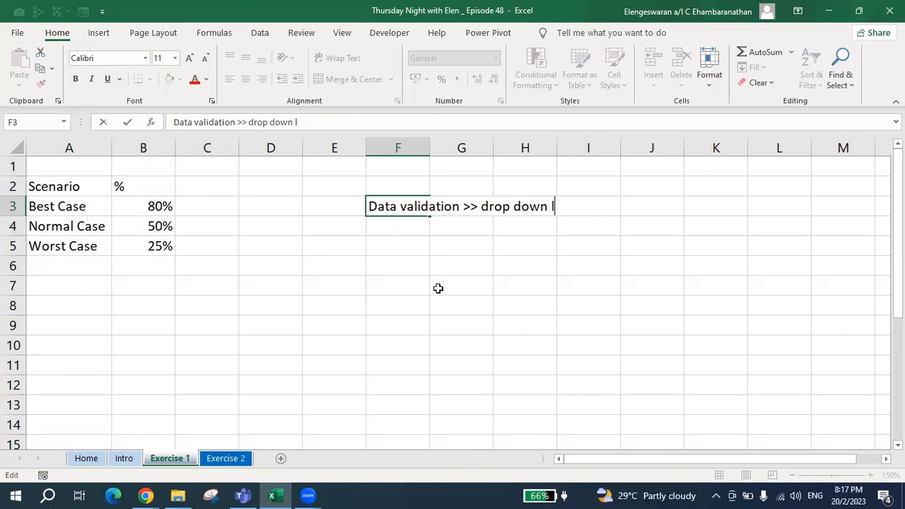
{"action": "key", "text": "Return"}
{"action": "key", "text": "Down"}
{"action": "key", "text": "Up"}
{"action": "key", "text": "Up"}
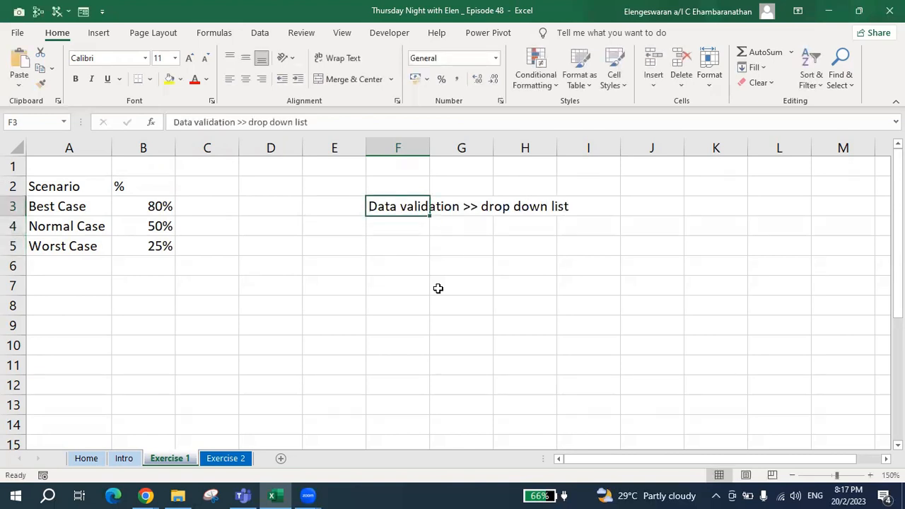
Enter step number 1 in F5 with "Data" in G5, and bring up the data tools
{"action": "key", "text": "Down"}
{"action": "key", "text": "Down"}
{"action": "type", "text": "1"}
{"action": "key", "text": "Tab"}
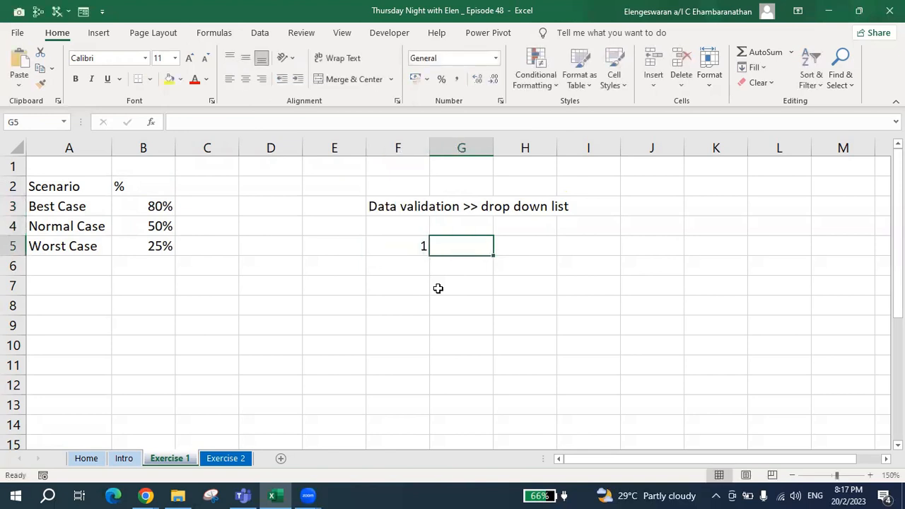
{"action": "type", "text": "Data"}
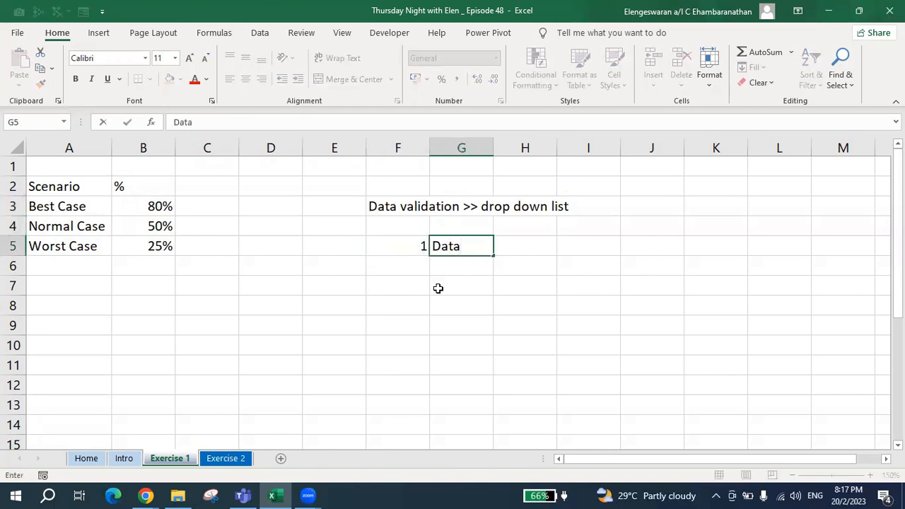
{"action": "key", "text": "Return"}
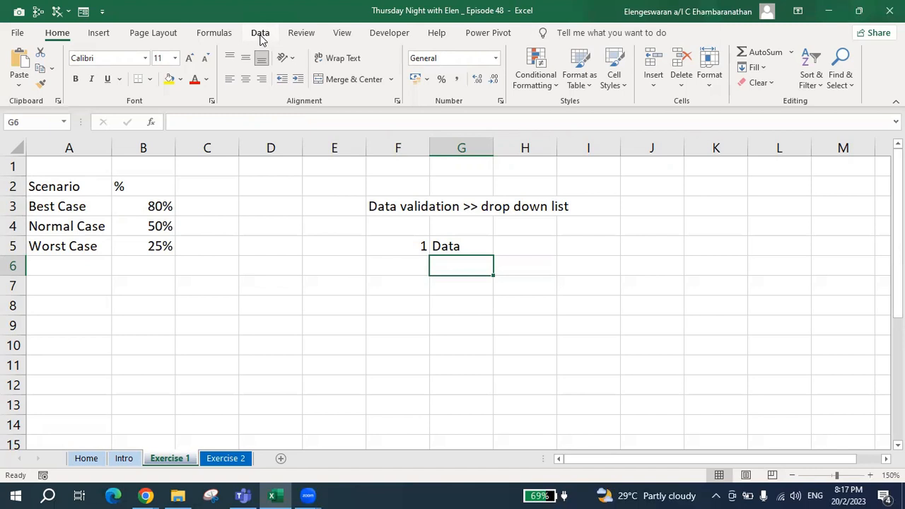
{"action": "left_click", "coordinate": [261, 36]}
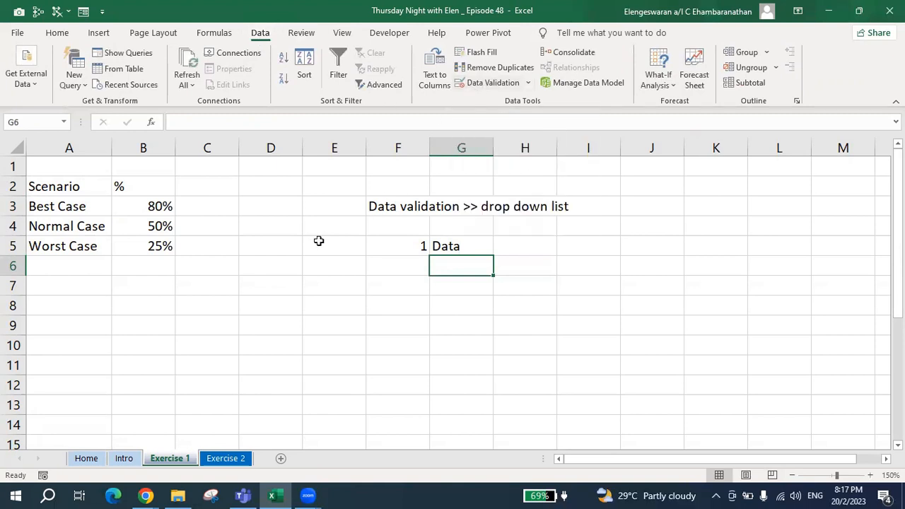
Add step number 2 in F6 with the text "Data Validation" in G6
{"action": "key", "text": "Left"}
{"action": "type", "text": "2"}
{"action": "key", "text": "Tab"}
{"action": "type", "text": "Data Vl"}
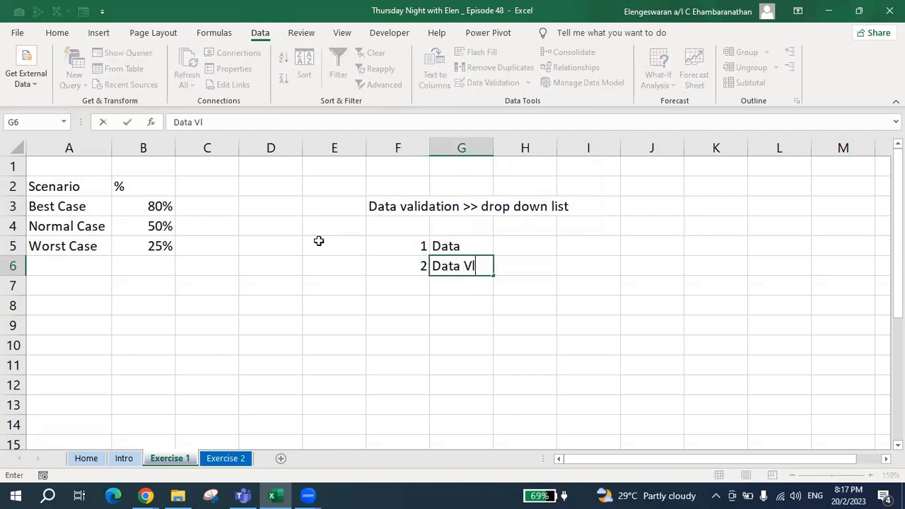
{"action": "key", "text": "BackSpace"}
{"action": "type", "text": "alidation"}
{"action": "key", "text": "Return"}
{"action": "key", "text": "Up"}
{"action": "key", "text": "Down"}
Add step number 3 in F7 with the text "a box will appear" in G7
{"action": "key", "text": "Left"}
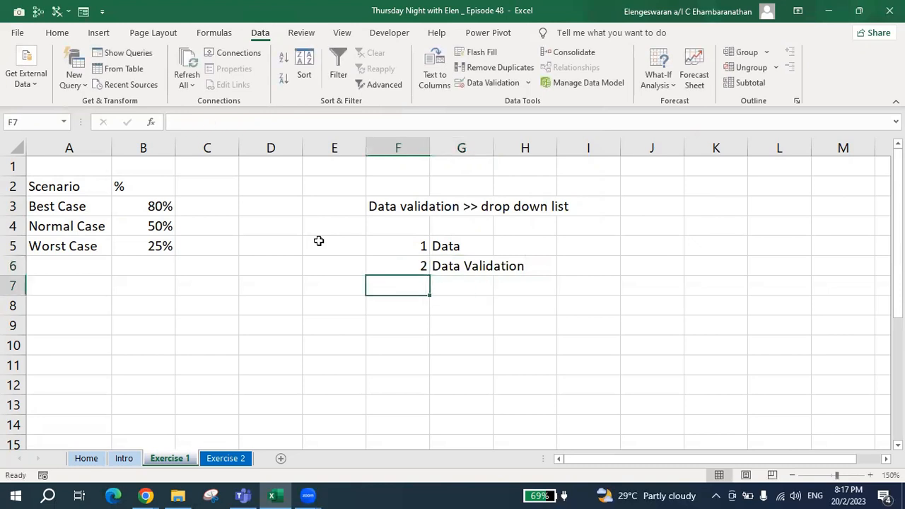
{"action": "type", "text": "3"}
{"action": "key", "text": "Tab"}
{"action": "type", "text": "a box will appear"}
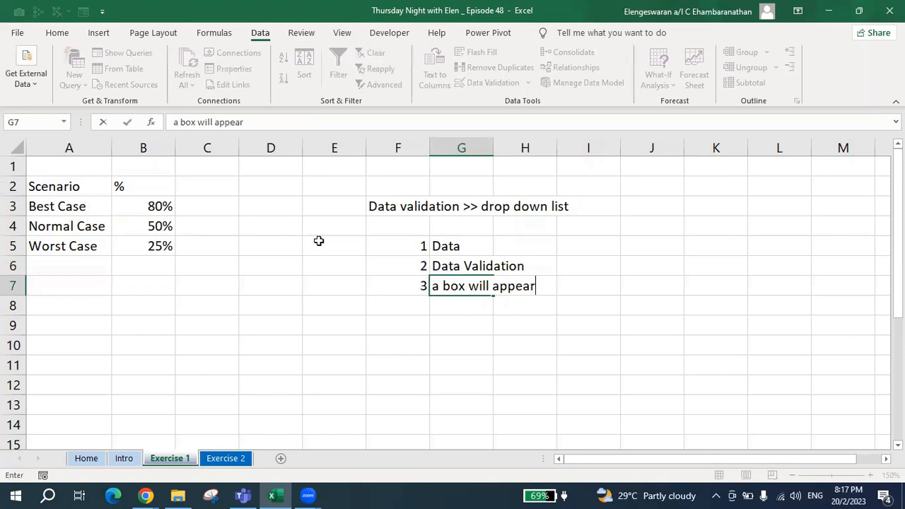
{"action": "key", "text": "Return"}
{"action": "key", "text": "Up"}
{"action": "key", "text": "Left"}
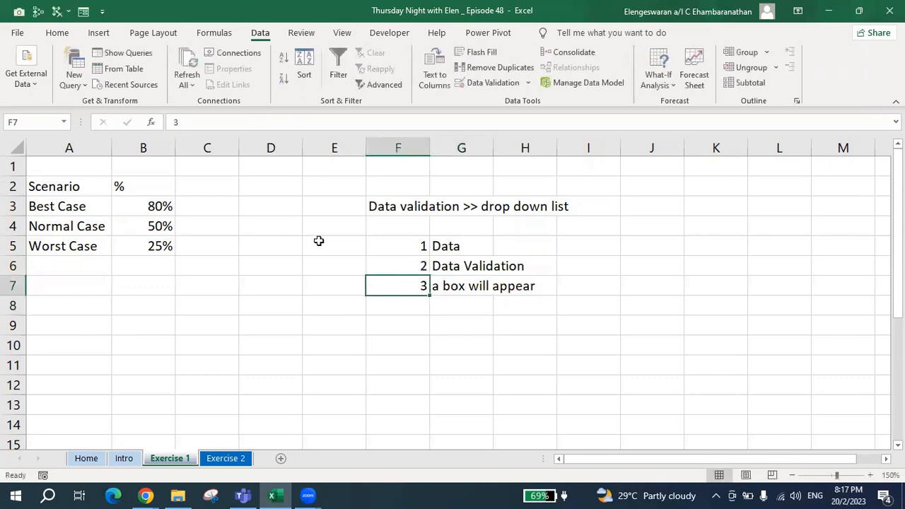
Apply data validation to cell F9 that allows a List sourced from the scenario names in =$A$3:$A$5
{"action": "key", "text": "Down"}
{"action": "key", "text": "Down"}
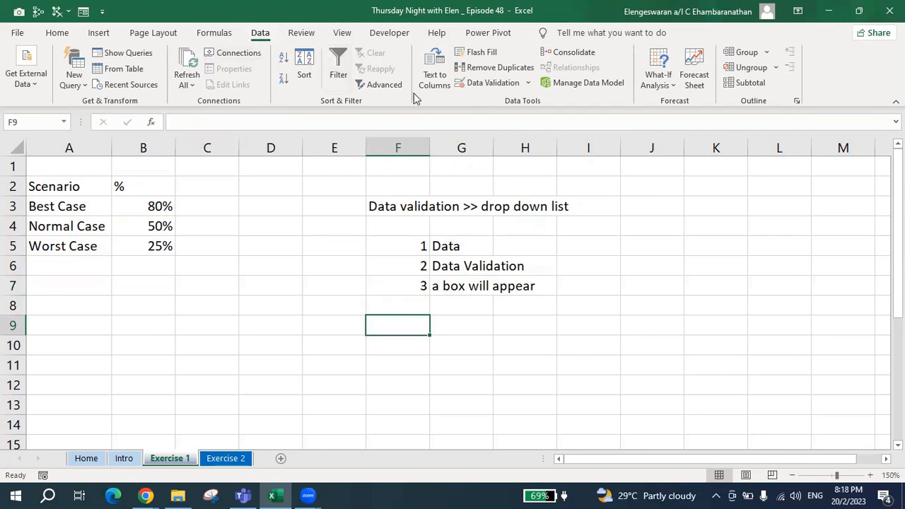
{"action": "left_click", "coordinate": [472, 84]}
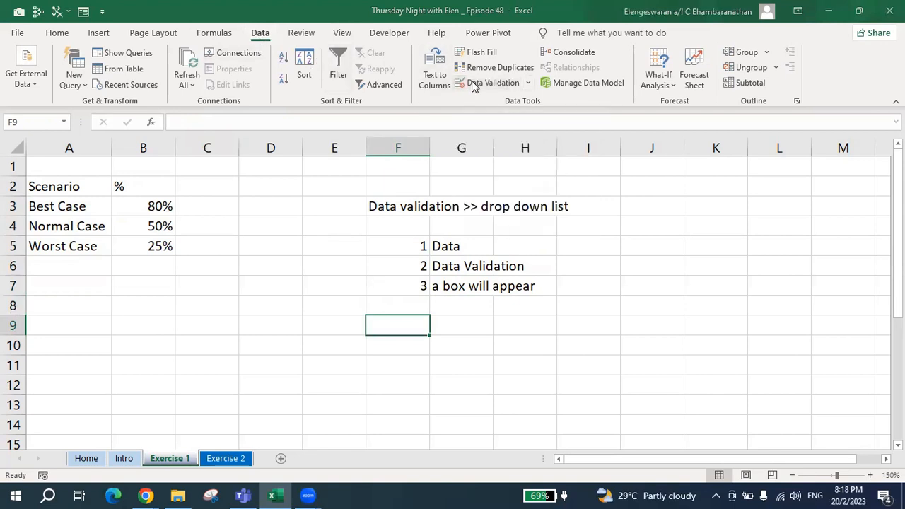
{"action": "left_click_drag", "start_coordinate": [622, 168], "coordinate": [248, 182]}
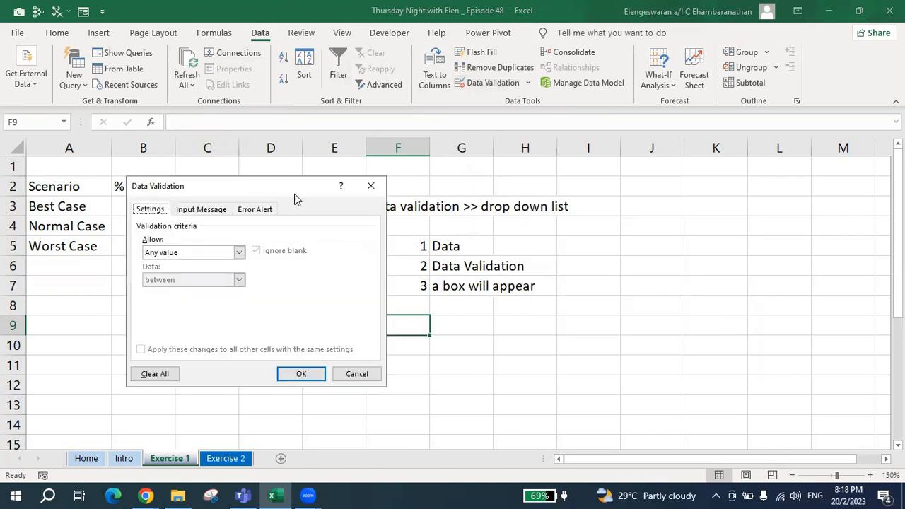
{"action": "left_click", "coordinate": [230, 250]}
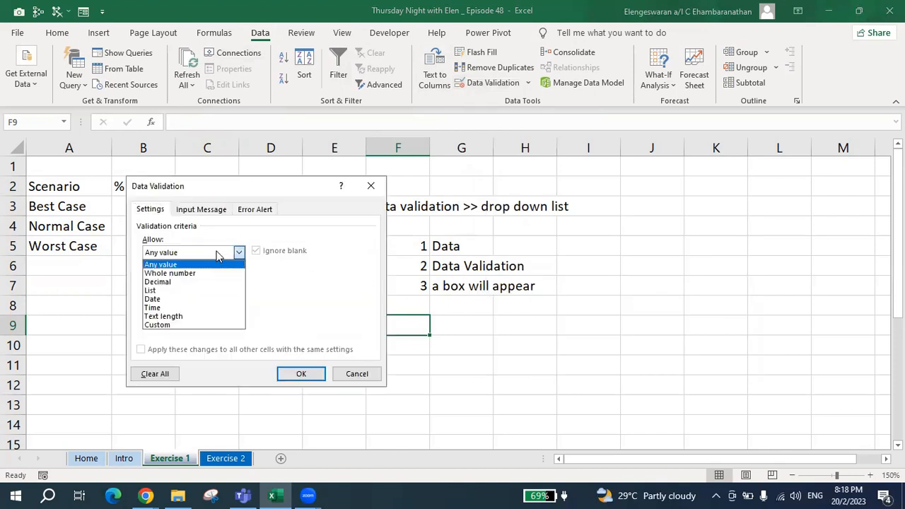
{"action": "left_click", "coordinate": [183, 290]}
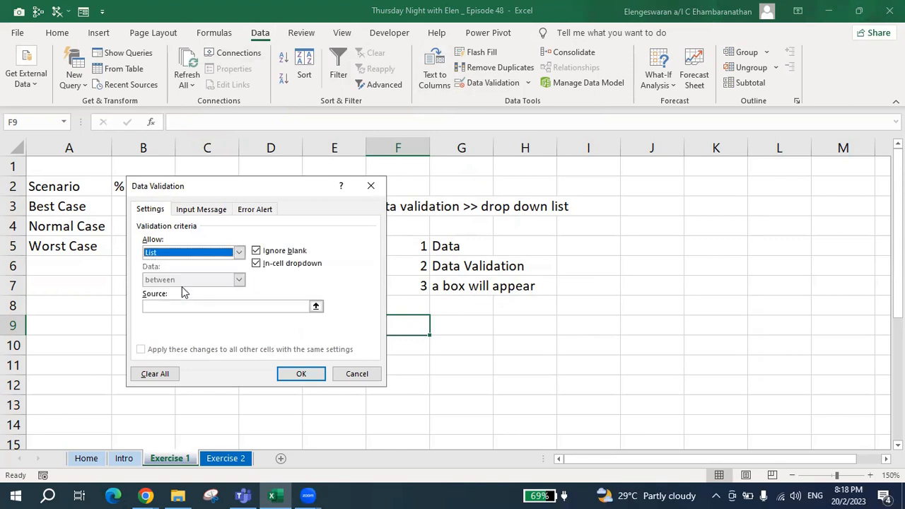
{"action": "left_click", "coordinate": [172, 306]}
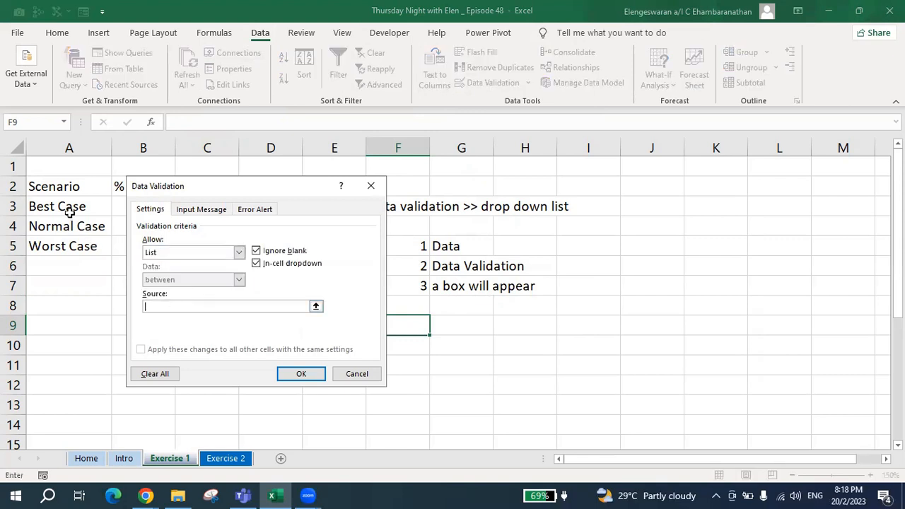
{"action": "left_click_drag", "start_coordinate": [66, 208], "coordinate": [65, 246]}
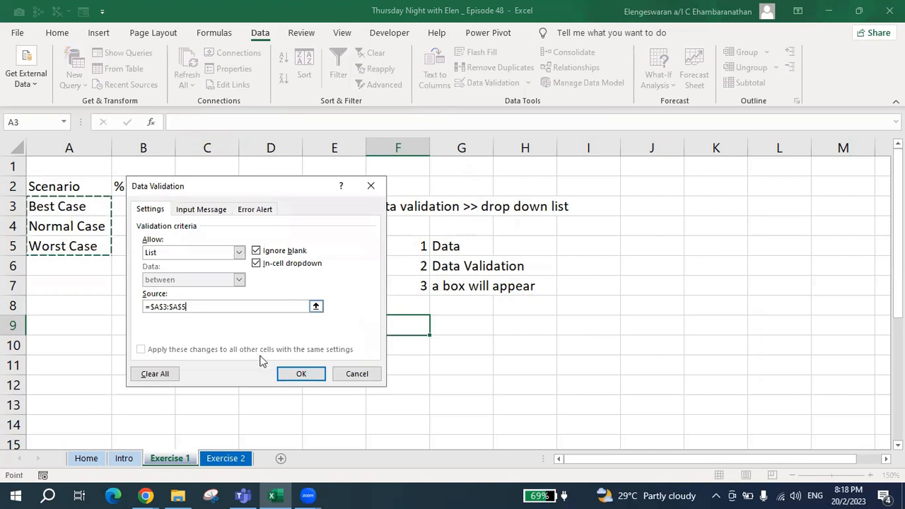
{"action": "left_click", "coordinate": [297, 375]}
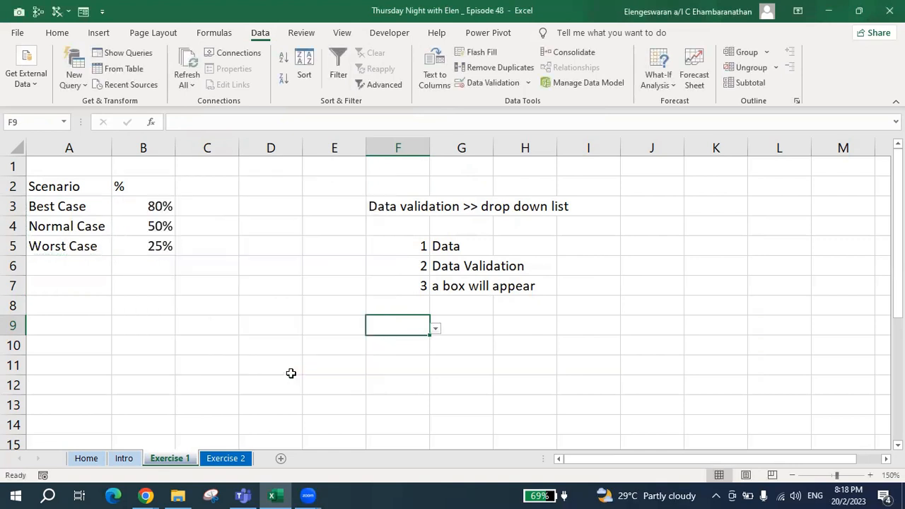
Test the drop-down list in F9 by choosing Best Case and then Normal Case
{"action": "left_click", "coordinate": [436, 329]}
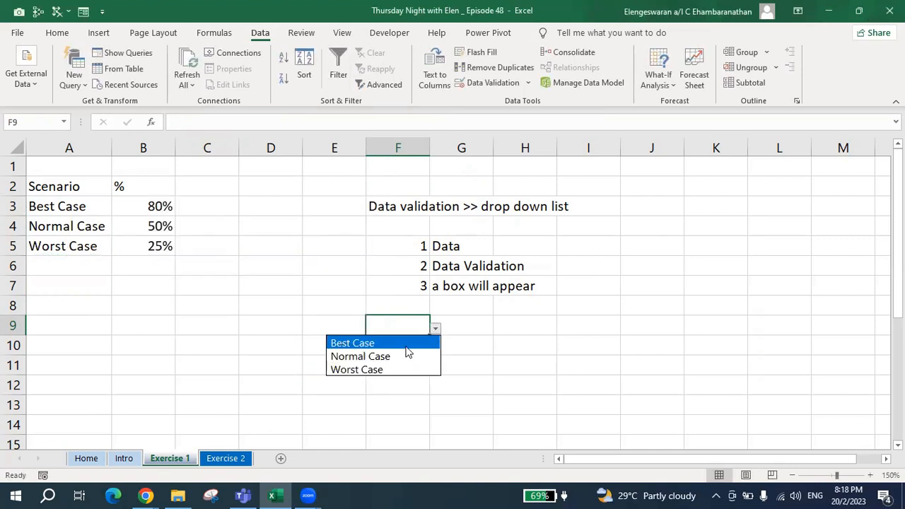
{"action": "left_click", "coordinate": [408, 346]}
{"action": "left_click", "coordinate": [436, 329]}
{"action": "left_click", "coordinate": [382, 356]}
{"action": "left_click", "coordinate": [389, 345]}
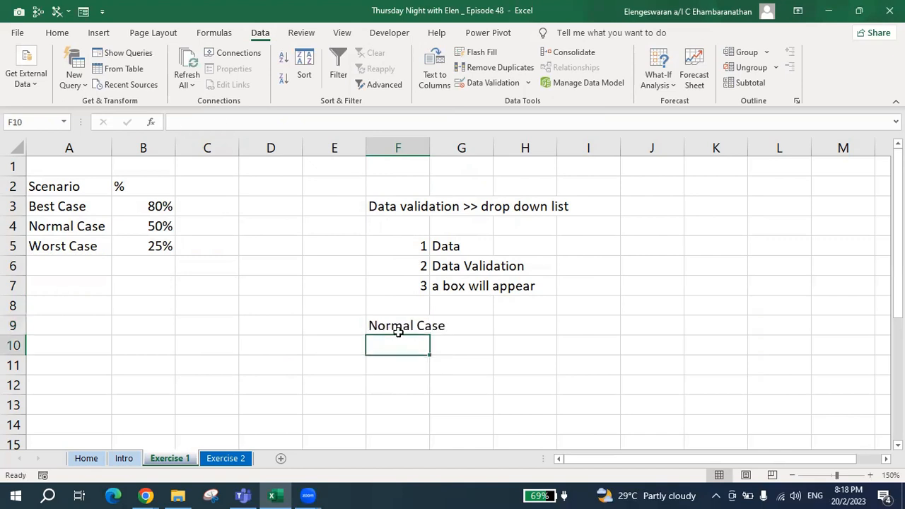
Choose Worst Case from the list in F9 and autofit the width of column F
{"action": "left_click", "coordinate": [401, 324]}
{"action": "left_click", "coordinate": [435, 329]}
{"action": "left_click", "coordinate": [388, 369]}
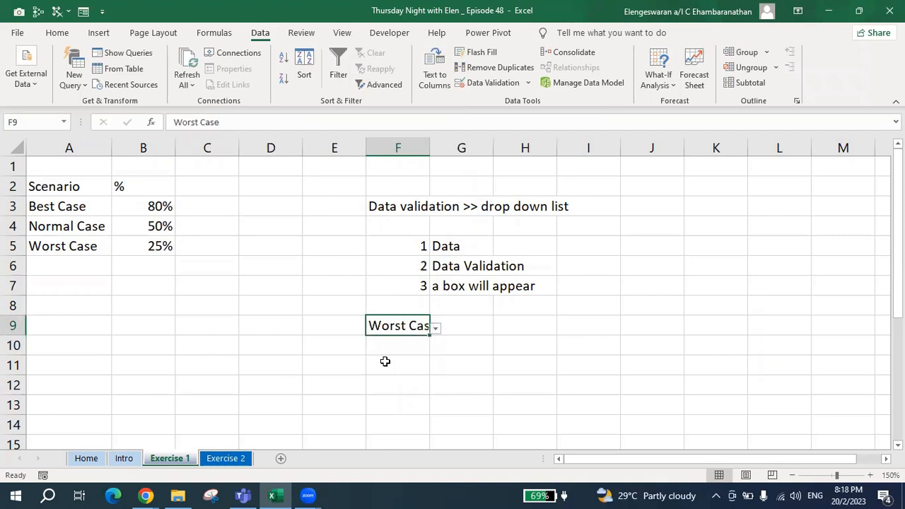
{"action": "left_click", "coordinate": [384, 362]}
{"action": "left_click", "coordinate": [385, 328]}
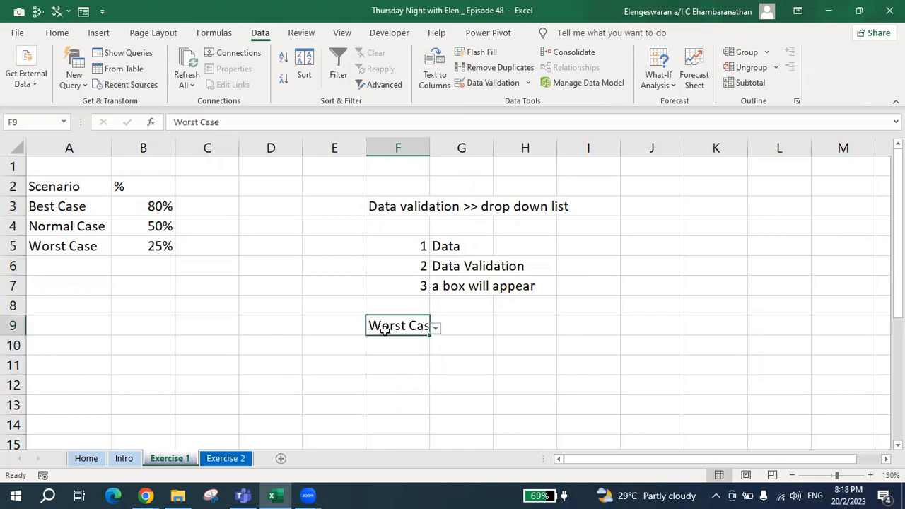
{"action": "double_click", "coordinate": [428, 139]}
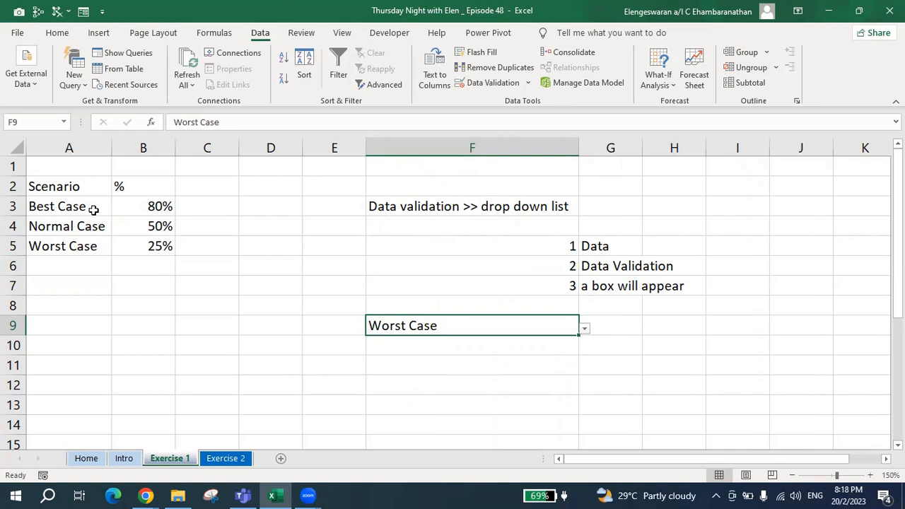
Start a VLOOKUP formula in G9 that uses the scenario chosen in F9 as its lookup value
{"action": "key", "text": "Right"}
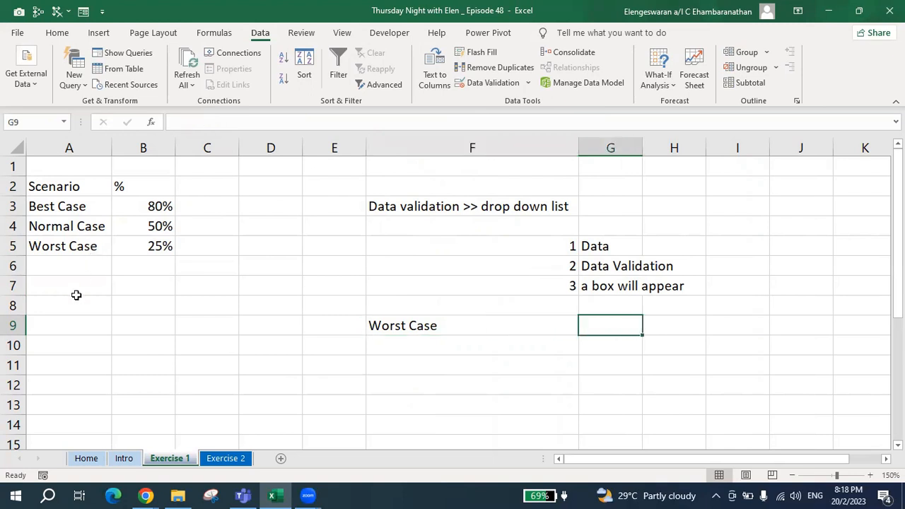
{"action": "type", "text": "-"}
{"action": "key", "text": "BackSpace"}
{"action": "type", "text": "=vl"}
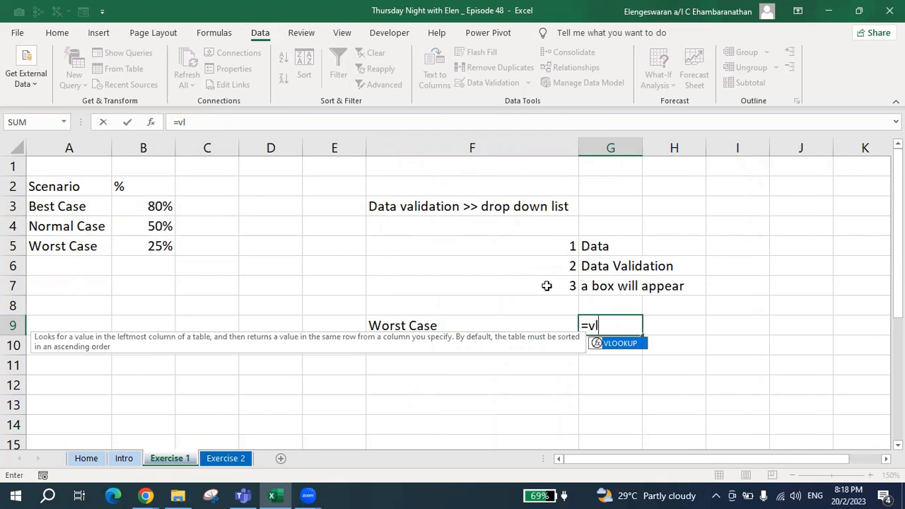
{"action": "double_click", "coordinate": [633, 346]}
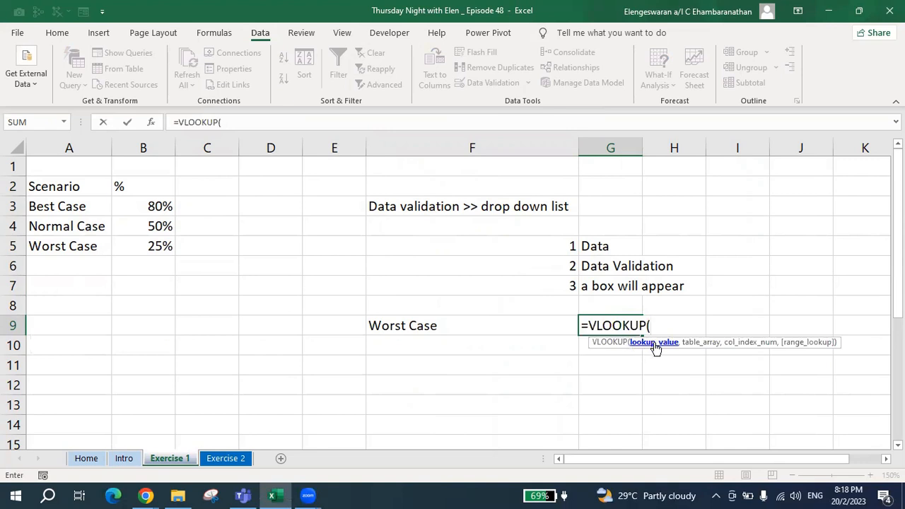
{"action": "left_click", "coordinate": [417, 328]}
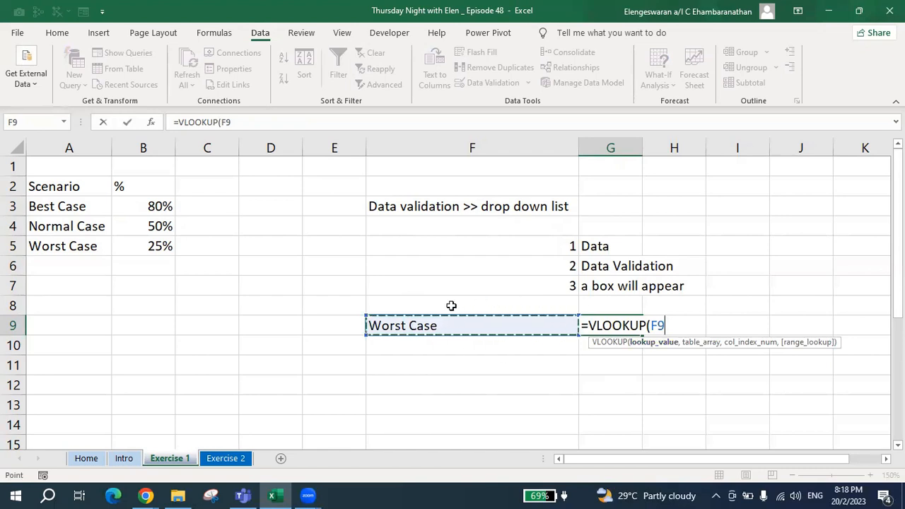
{"action": "type", "text": ","}
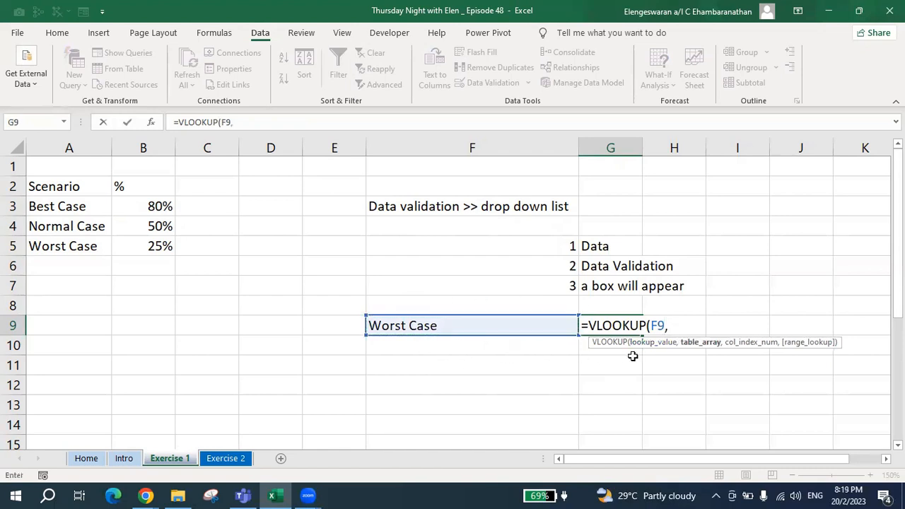
Complete the G9 formula with table $A$3:$B$5, column index 2 and match type 0, and format the cell as a percentage
{"action": "left_click_drag", "start_coordinate": [66, 206], "coordinate": [160, 259]}
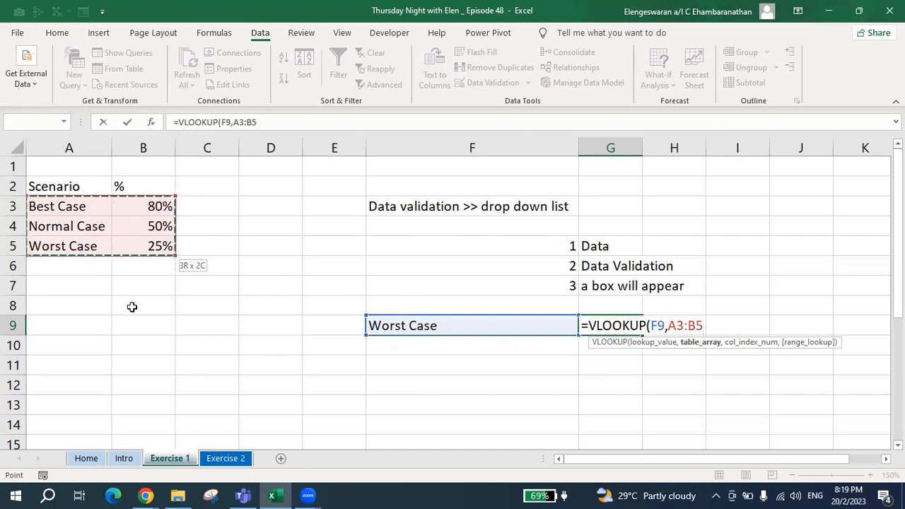
{"action": "key", "text": "F4"}
{"action": "type", "text": ","}
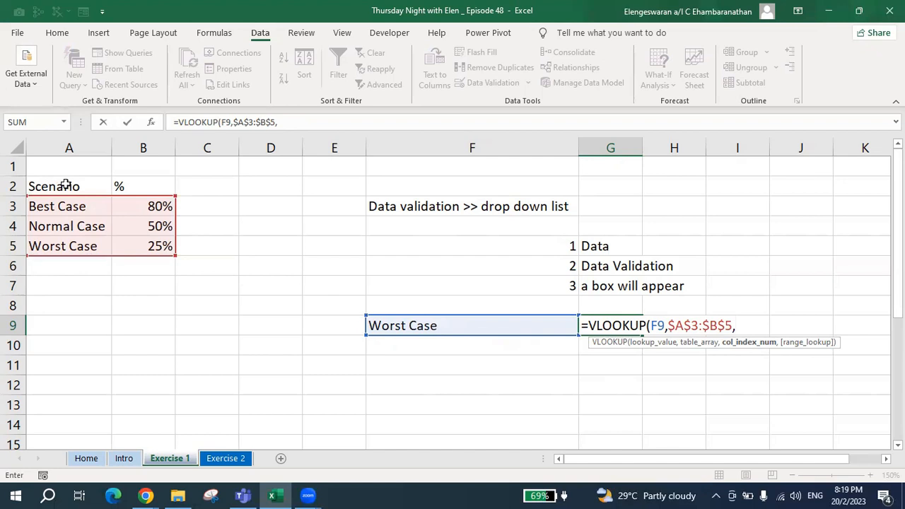
{"action": "type", "text": "2,0"}
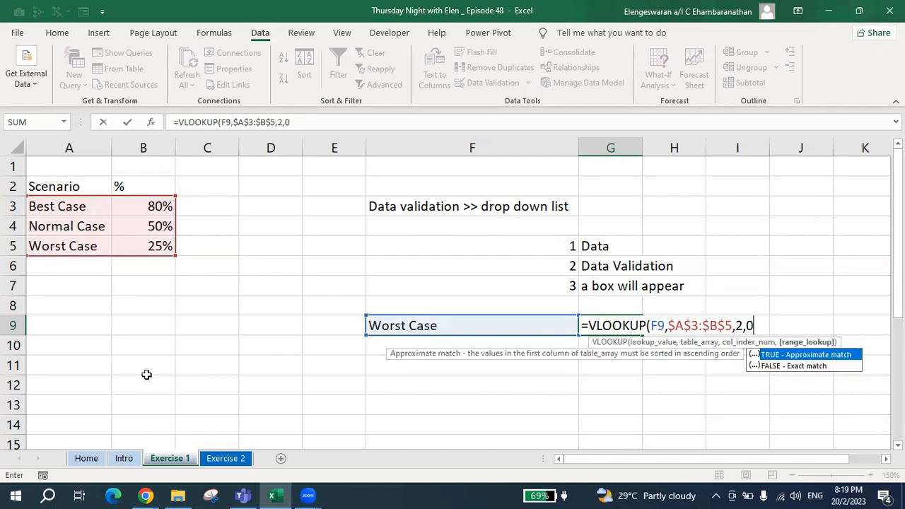
{"action": "type", "text": ")"}
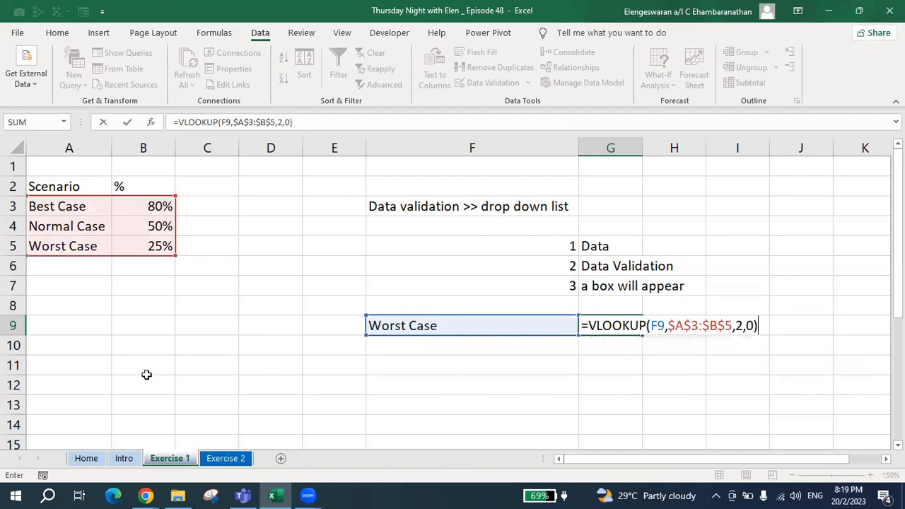
{"action": "key", "text": "Return"}
{"action": "key", "text": "Up"}
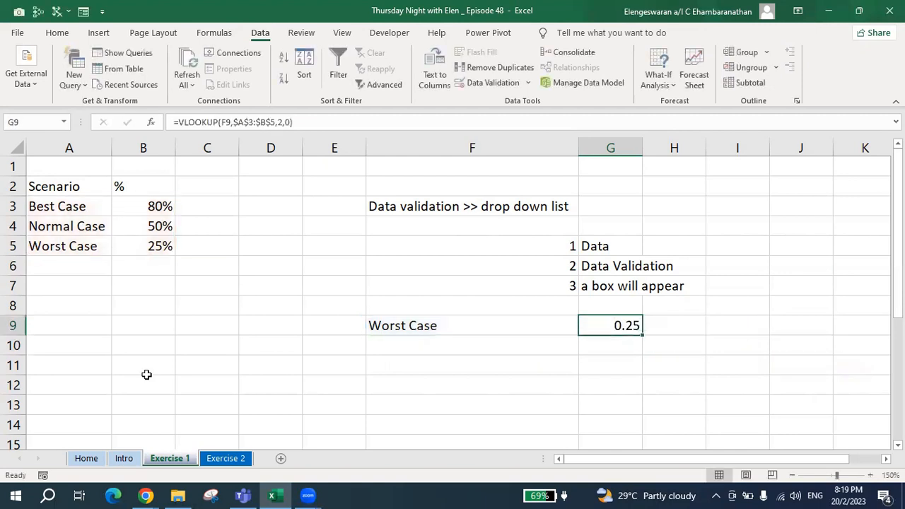
{"action": "key", "text": "alt+h"}
{"action": "key", "text": "p"}
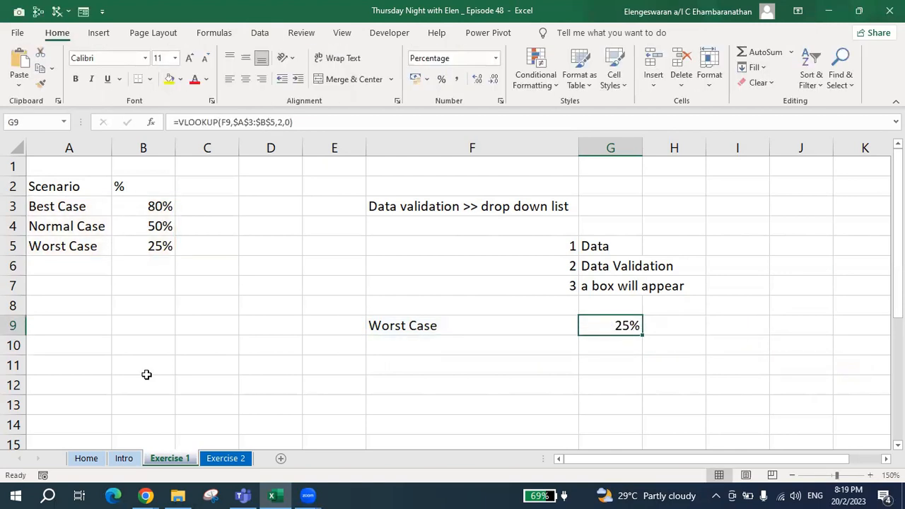
Test the lookup by choosing Best Case and then Normal Case from the F9 drop-down list
{"action": "left_click", "coordinate": [511, 327]}
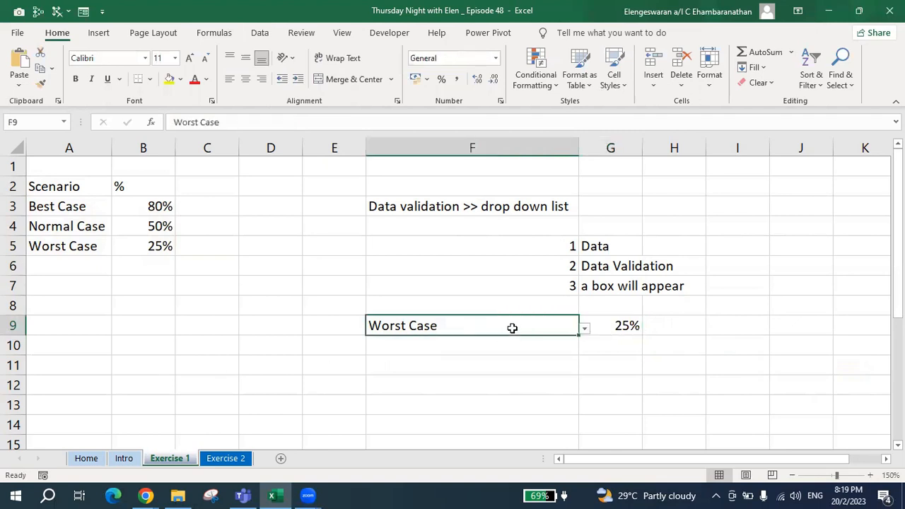
{"action": "left_click", "coordinate": [584, 329]}
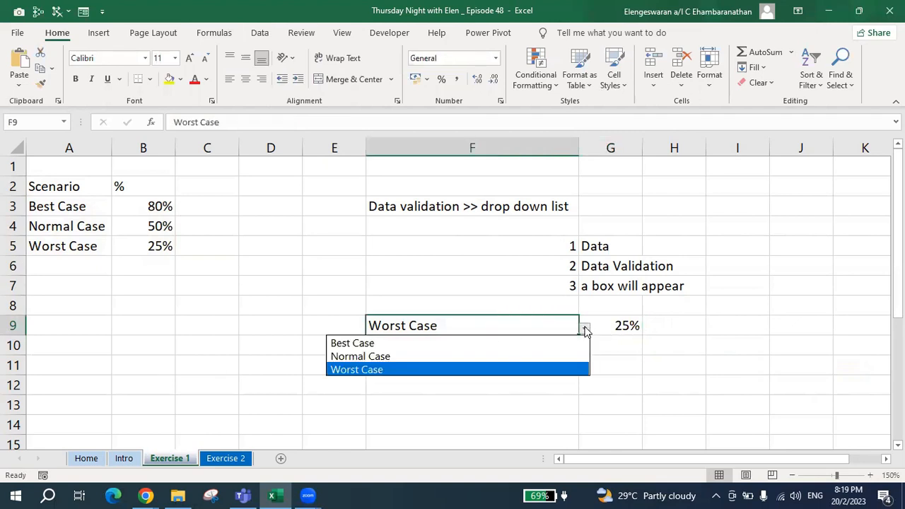
{"action": "left_click", "coordinate": [553, 344]}
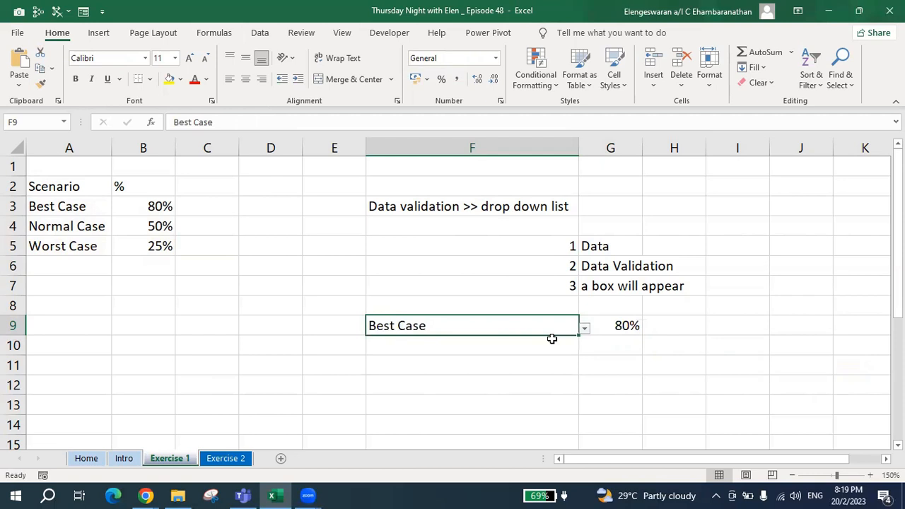
{"action": "left_click", "coordinate": [584, 328]}
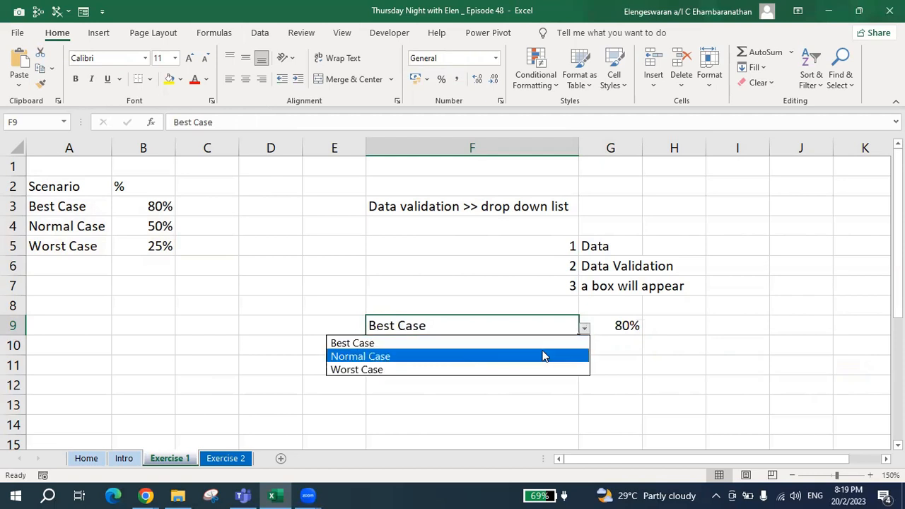
{"action": "left_click", "coordinate": [543, 356]}
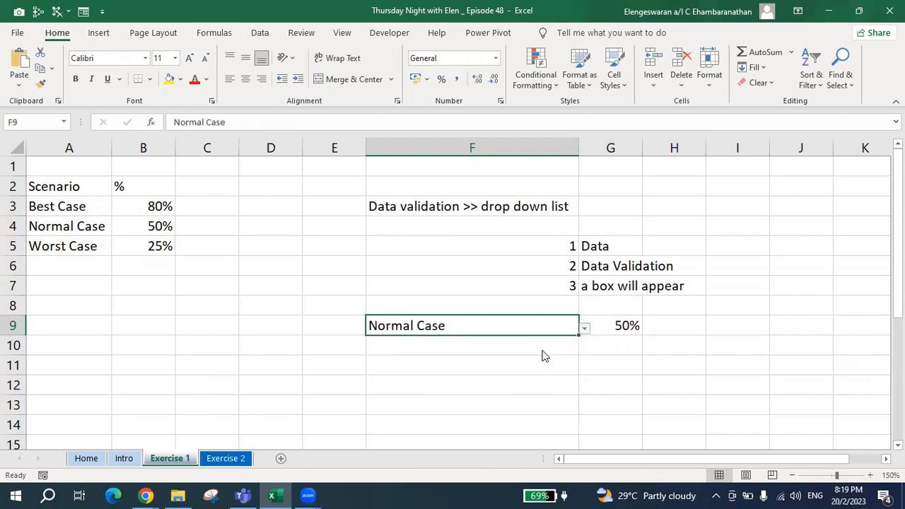
Link cell G11 to the looked-up percentage with the formula =G9
{"action": "key", "text": "Right"}
{"action": "key", "text": "Down"}
{"action": "key", "text": "Down"}
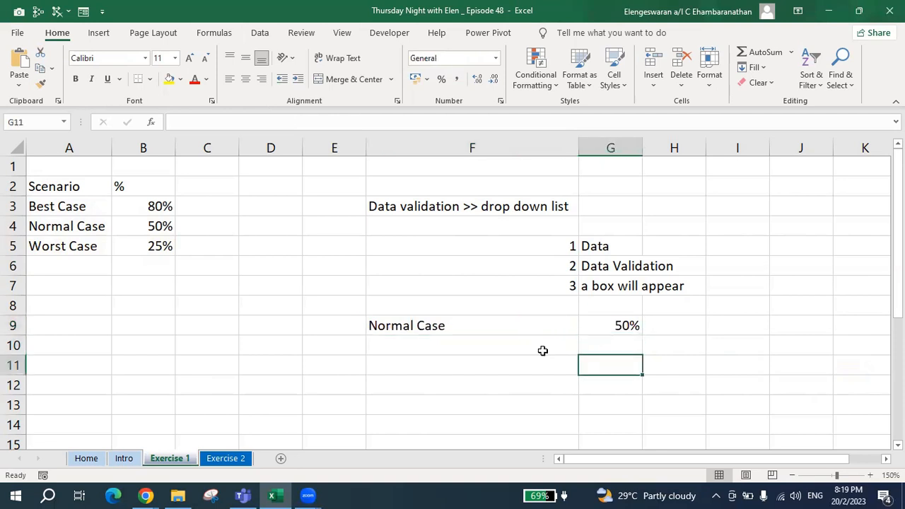
{"action": "type", "text": "="}
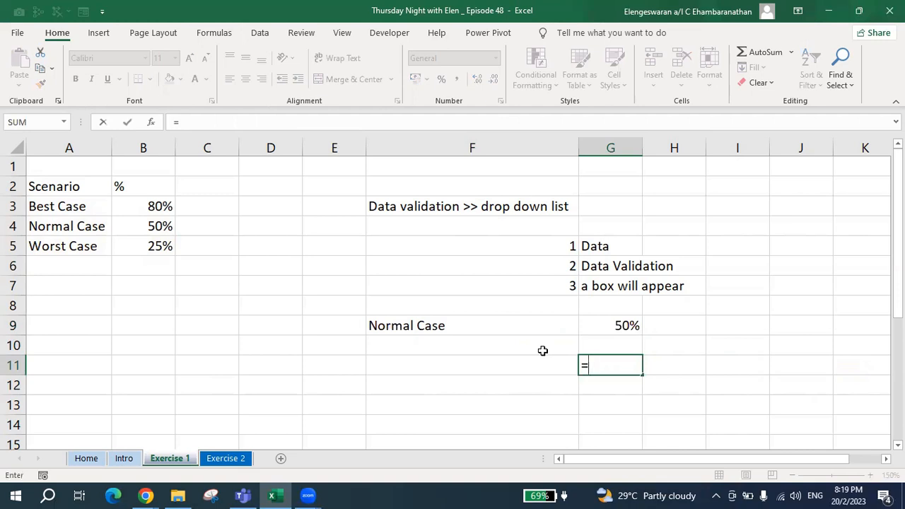
{"action": "key", "text": "Up"}
{"action": "key", "text": "Up"}
{"action": "key", "text": "Return"}
Calculate the remaining percentage in G12 with the formula =1-G11
{"action": "type", "text": "=1"}
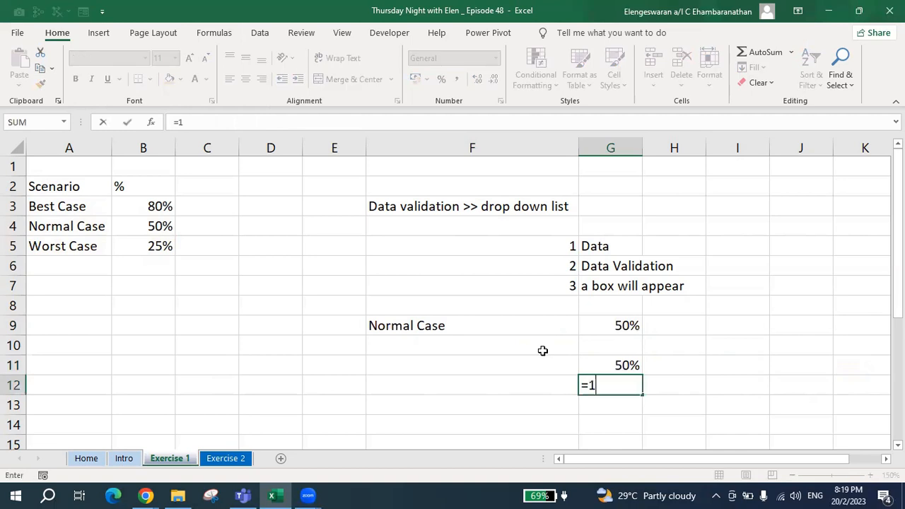
{"action": "type", "text": "-"}
{"action": "key", "text": "Up"}
{"action": "key", "text": "Return"}
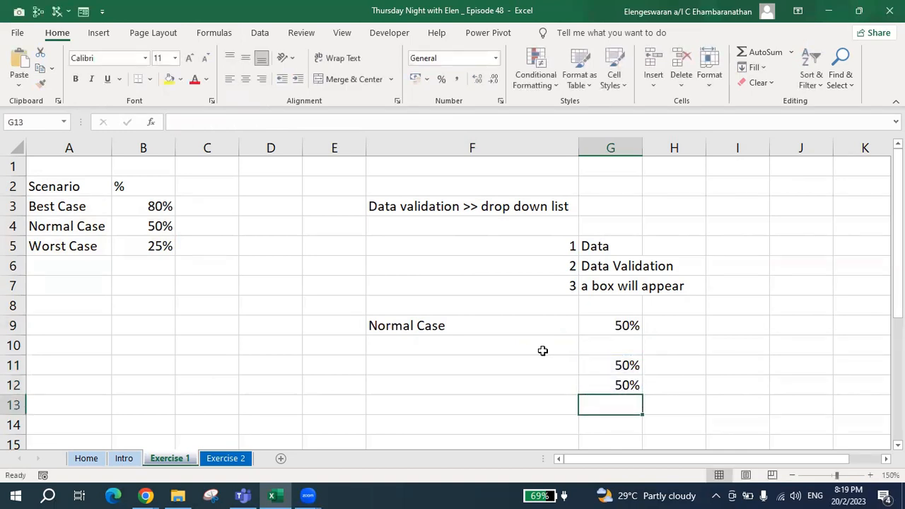
{"action": "key", "text": "Up"}
Test the G11 and G12 formulas by choosing Best Case and then Worst Case in F9
{"action": "left_click", "coordinate": [516, 328]}
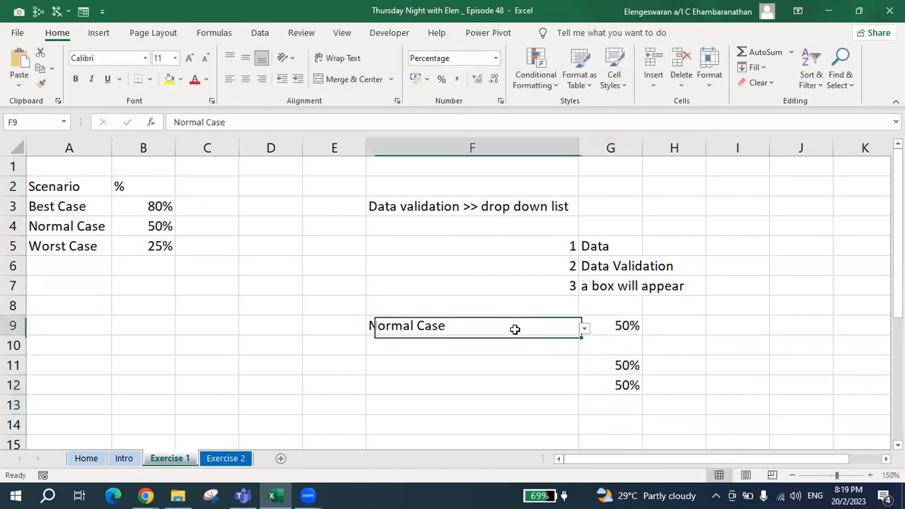
{"action": "left_click", "coordinate": [584, 330]}
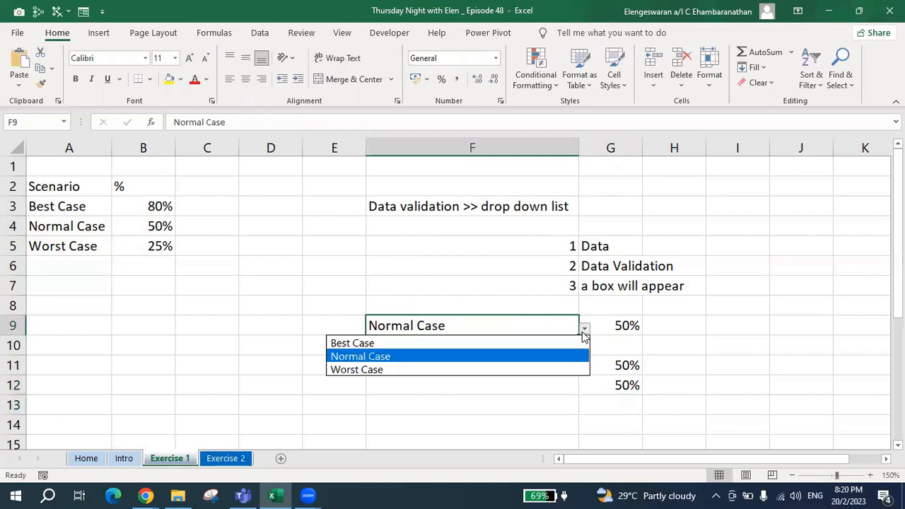
{"action": "left_click", "coordinate": [546, 346]}
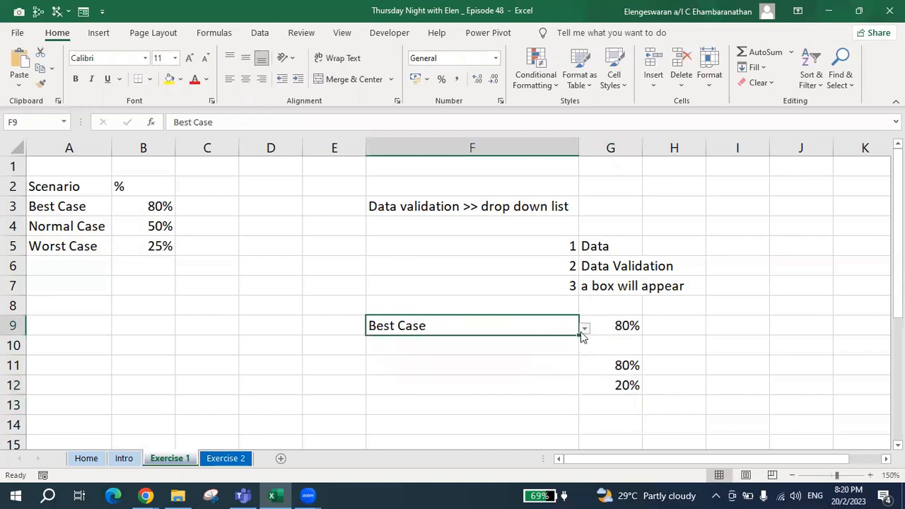
{"action": "left_click", "coordinate": [584, 329]}
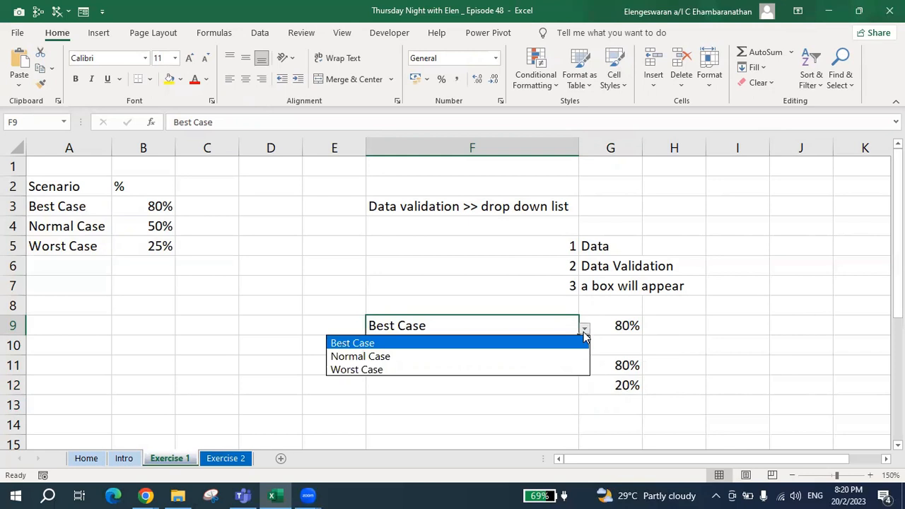
{"action": "left_click", "coordinate": [534, 373]}
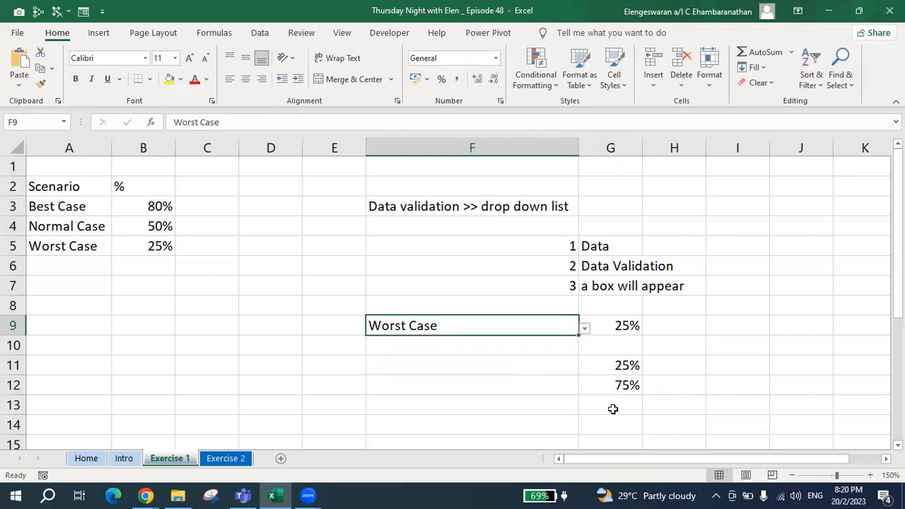
Insert a doughnut chart from G11:G12, shrink it and place it just below the drop-down cell F9
{"action": "left_click", "coordinate": [606, 367]}
{"action": "key", "text": "shift+Down"}
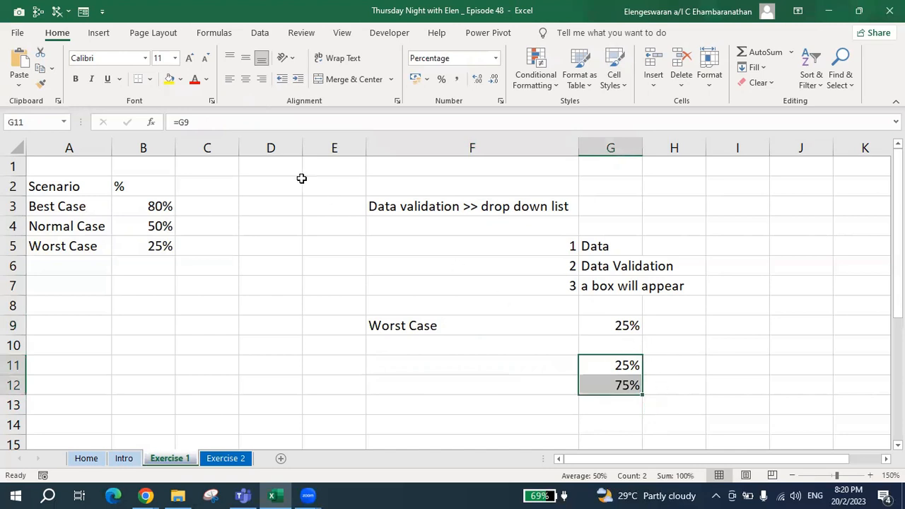
{"action": "left_click", "coordinate": [102, 36]}
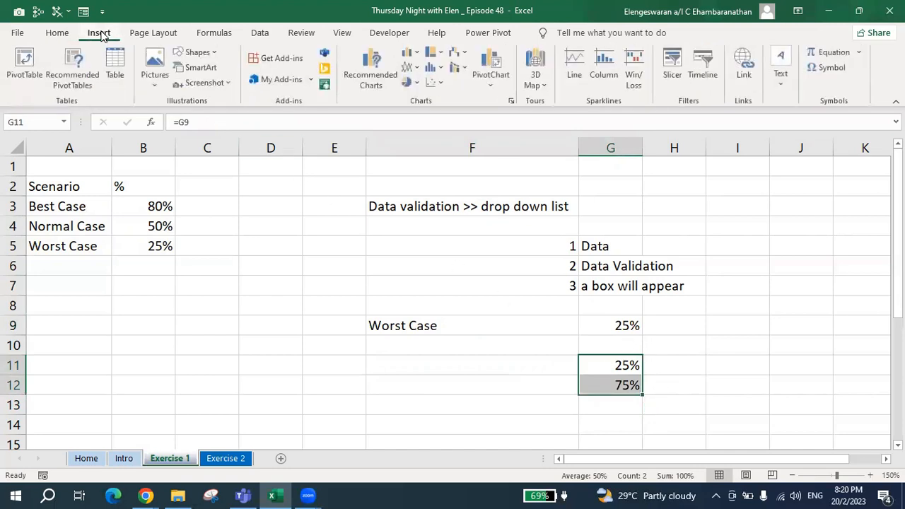
{"action": "left_click", "coordinate": [410, 83]}
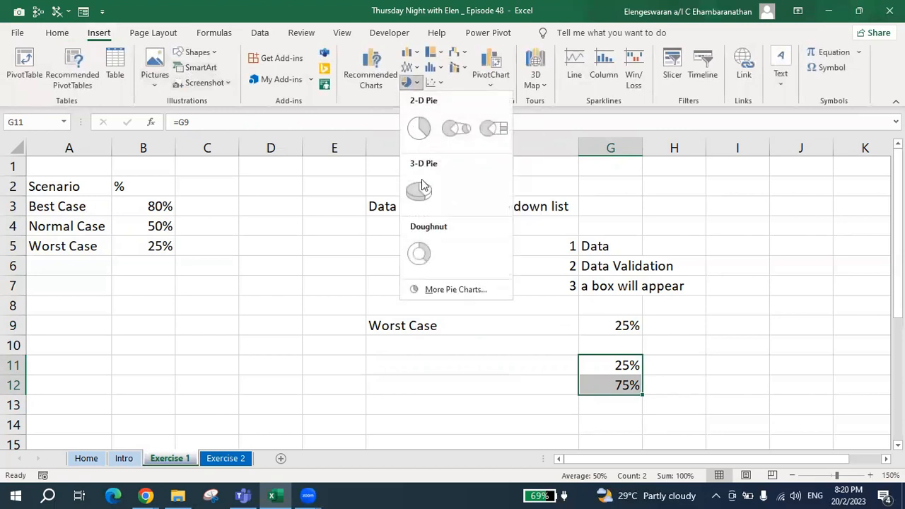
{"action": "left_click", "coordinate": [420, 254]}
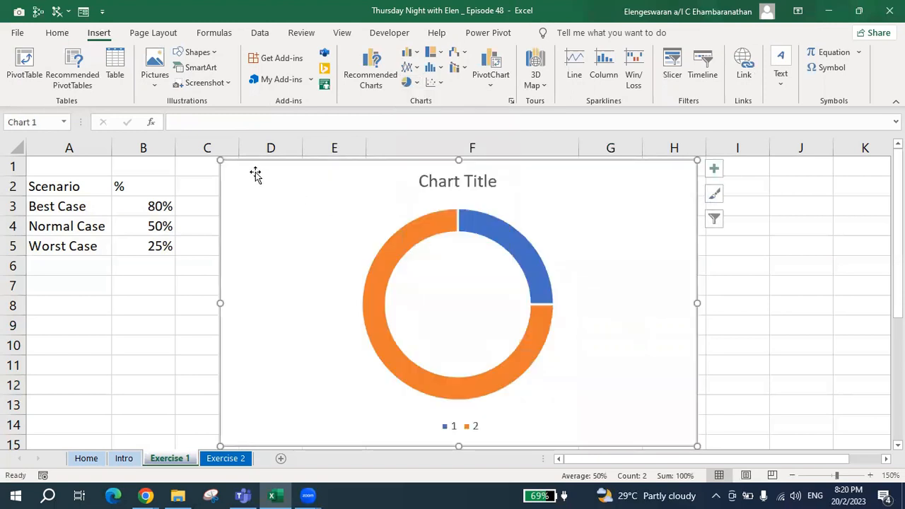
{"action": "left_click_drag", "start_coordinate": [216, 159], "coordinate": [454, 354]}
{"action": "scroll", "coordinate": [454, 354], "scroll_direction": "down", "scroll_amount": 3}
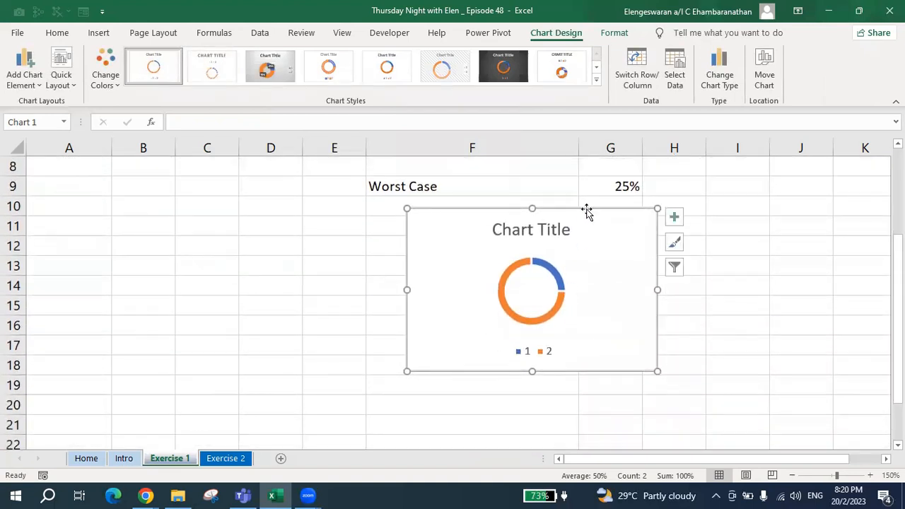
Switch the F9 scenario to Best Case and then to Normal Case to check the doughnut chart's response
{"action": "left_click", "coordinate": [522, 187]}
{"action": "left_click", "coordinate": [585, 189]}
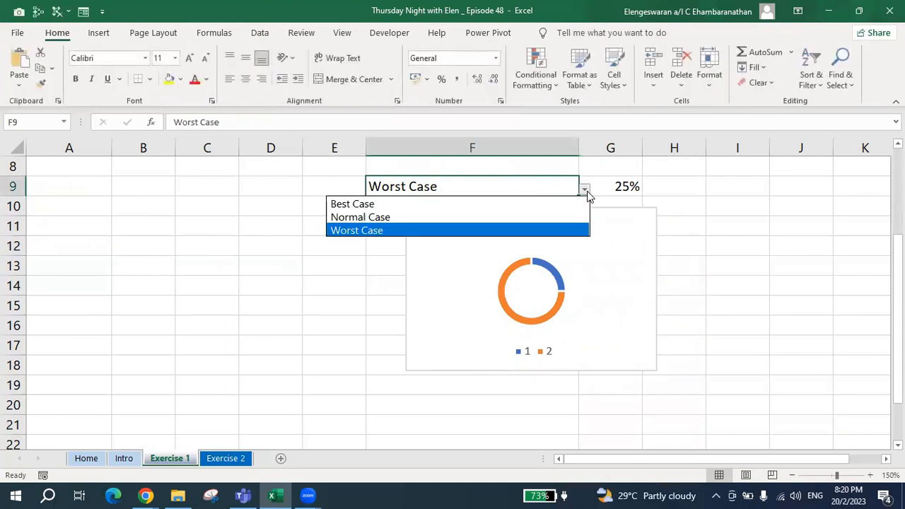
{"action": "left_click", "coordinate": [546, 198]}
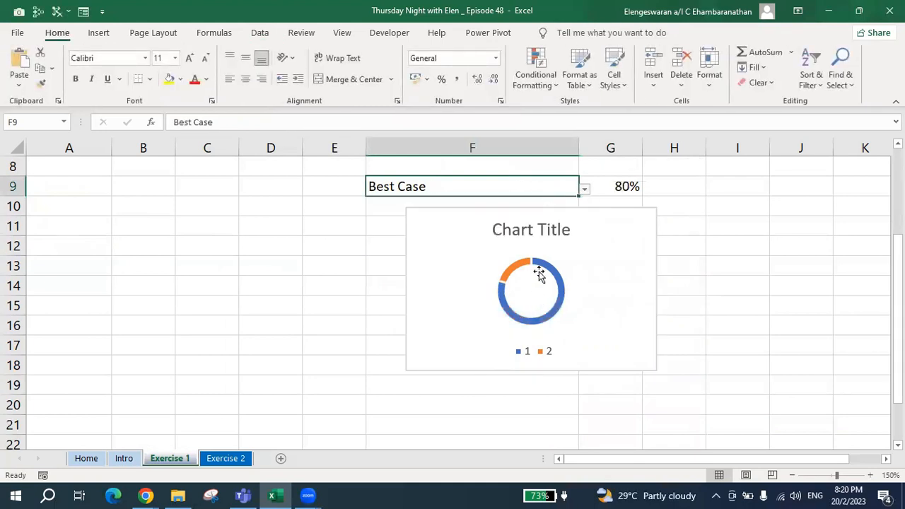
{"action": "left_click", "coordinate": [584, 192]}
{"action": "left_click", "coordinate": [537, 217]}
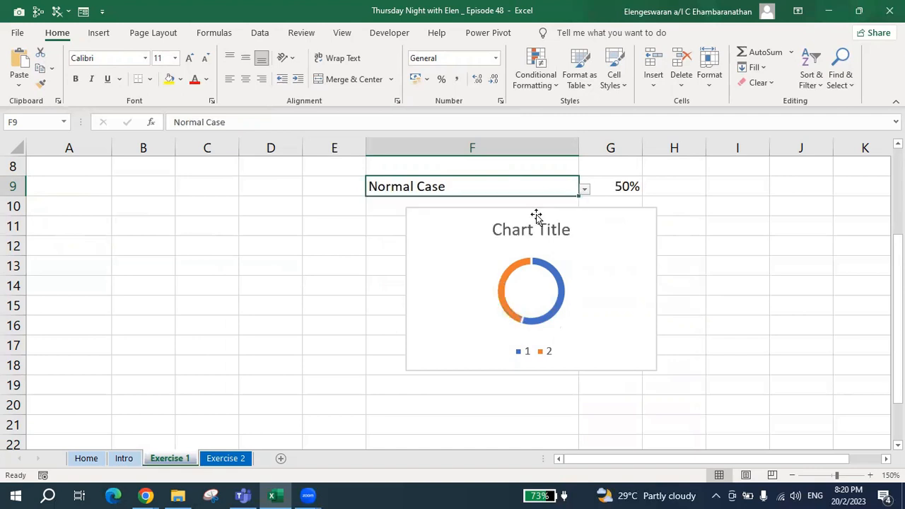
Move the doughnut chart beside the drop-down cell F9, with its upper edge in row 9, covering column G onward
{"action": "left_click_drag", "start_coordinate": [432, 222], "coordinate": [612, 191]}
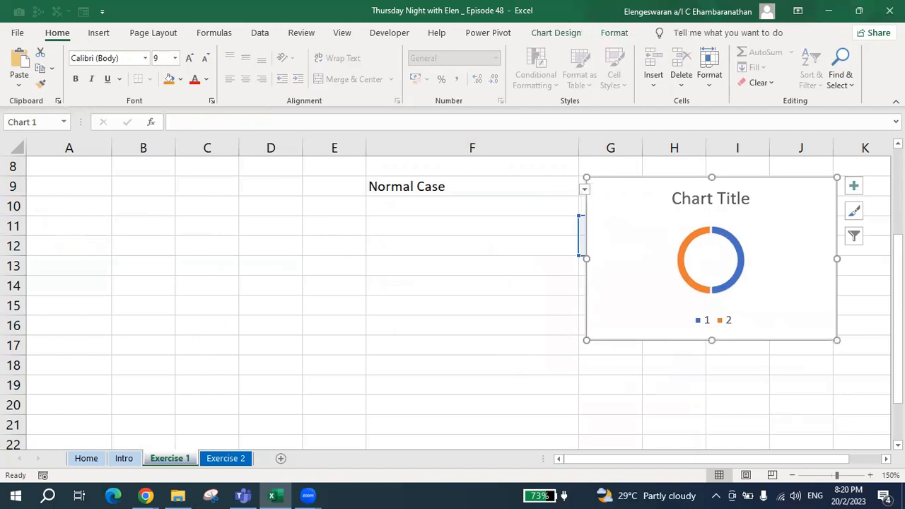
{"action": "scroll", "coordinate": [831, 433], "scroll_direction": "right", "scroll_amount": 3}
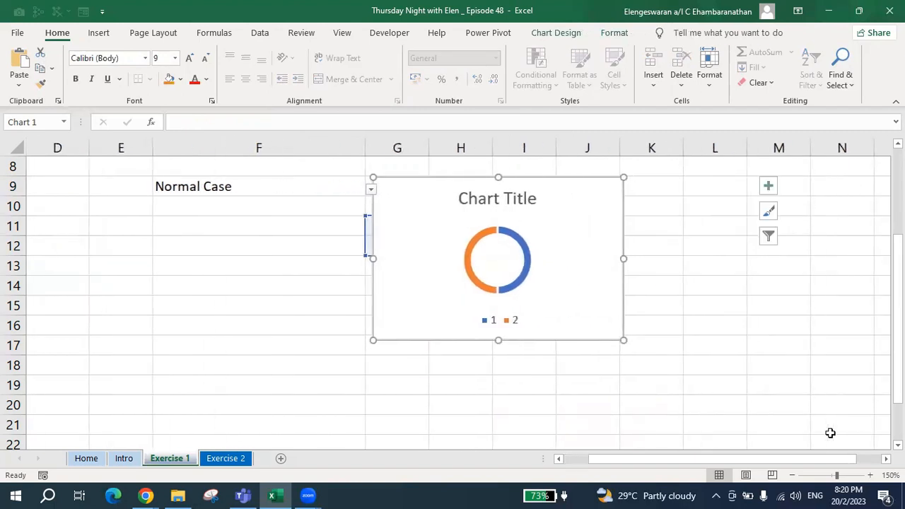
Enlarge the doughnut chart to span columns G to L and rows 9 to 19, and remove its legend
{"action": "left_click_drag", "start_coordinate": [621, 341], "coordinate": [745, 395]}
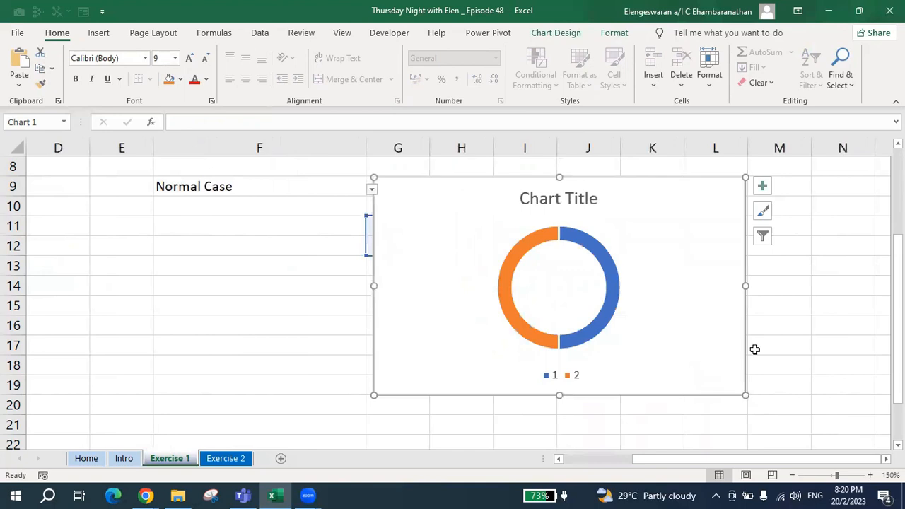
{"action": "left_click", "coordinate": [762, 186]}
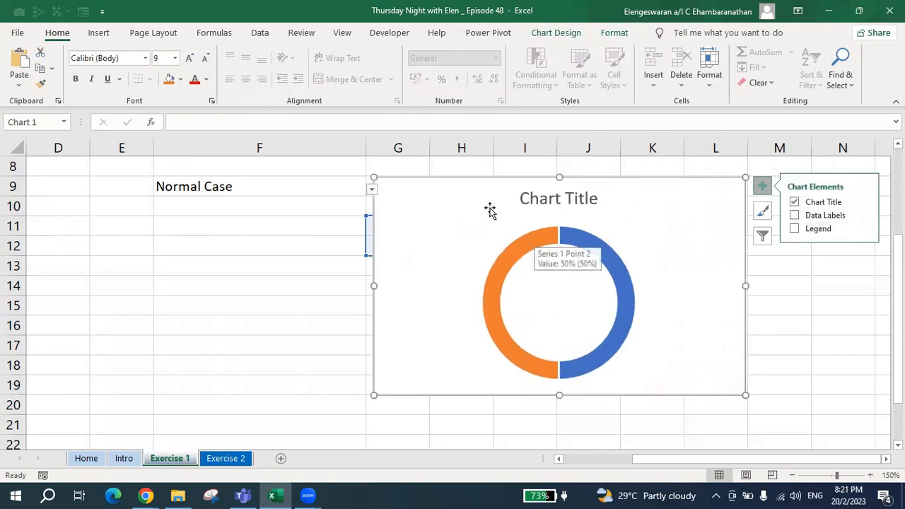
Link the chart title to the scenario cell F9 with the reference ='Exercise 1'!$F$9
{"action": "left_click", "coordinate": [573, 198]}
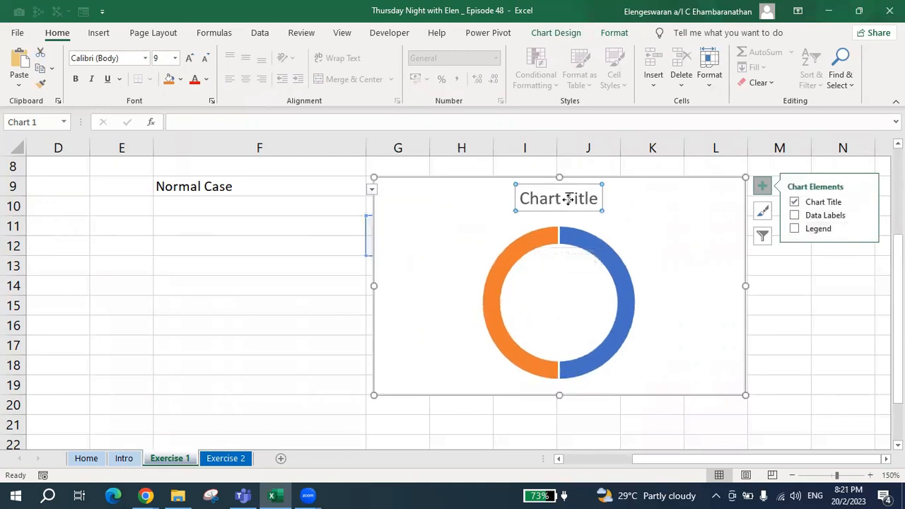
{"action": "left_click", "coordinate": [427, 123]}
{"action": "type", "text": "="}
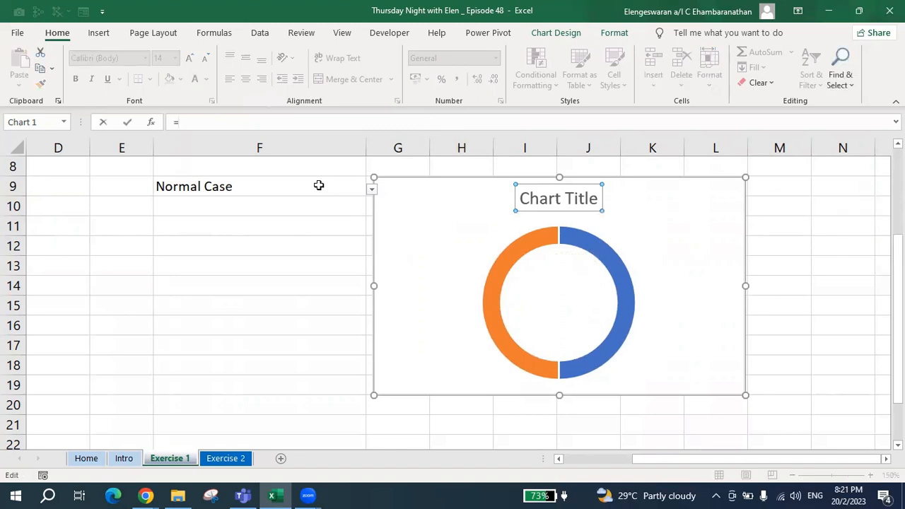
{"action": "left_click", "coordinate": [290, 189]}
{"action": "key", "text": "Return"}
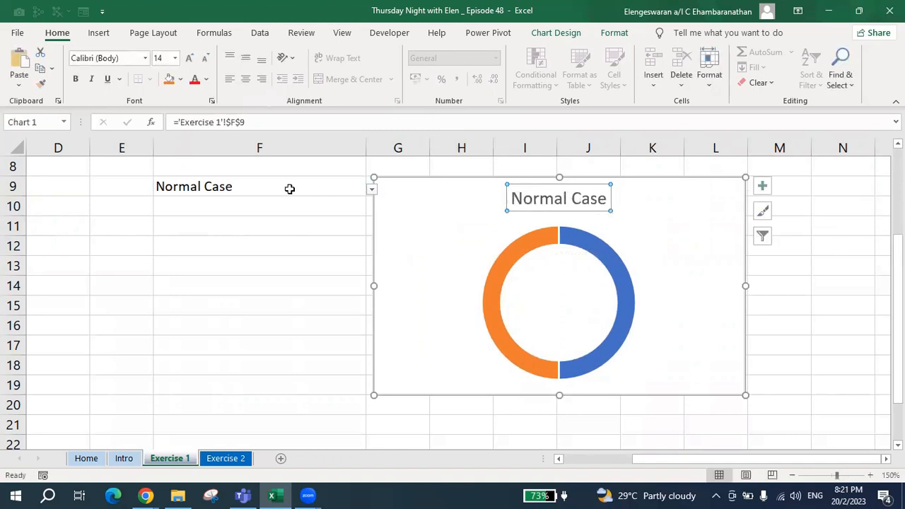
Switch the F9 scenario to Best Case to test the linked chart title
{"action": "left_click", "coordinate": [290, 189]}
{"action": "left_click", "coordinate": [371, 189]}
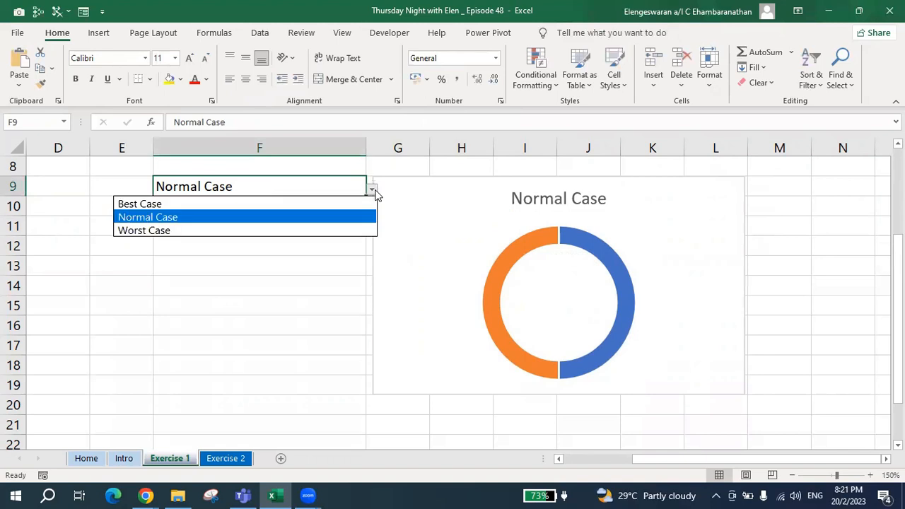
{"action": "left_click", "coordinate": [333, 205]}
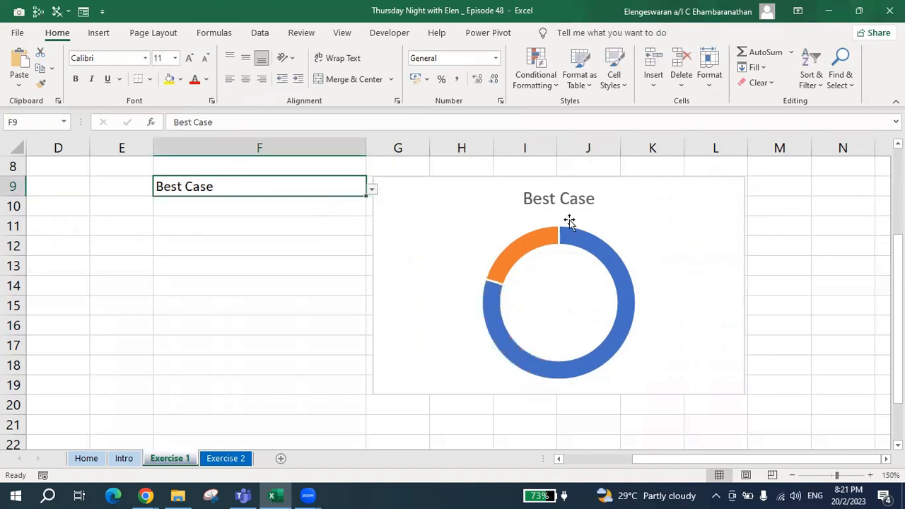
Draw a rectangle about 2.73 cm wide and 1.54 cm high inside the chart, over the doughnut's hole
{"action": "left_click", "coordinate": [385, 184]}
{"action": "left_click", "coordinate": [99, 33]}
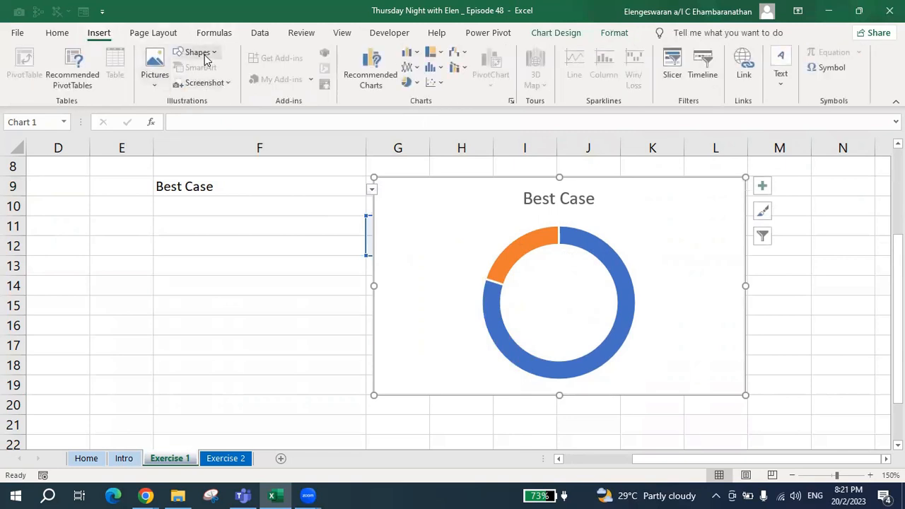
{"action": "left_click", "coordinate": [201, 54]}
{"action": "left_click", "coordinate": [219, 86]}
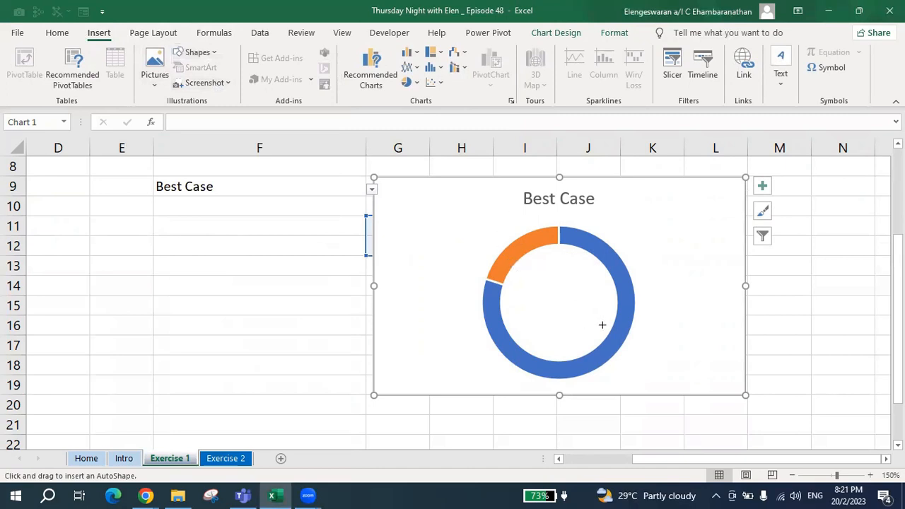
{"action": "left_click_drag", "start_coordinate": [613, 330], "coordinate": [508, 271]}
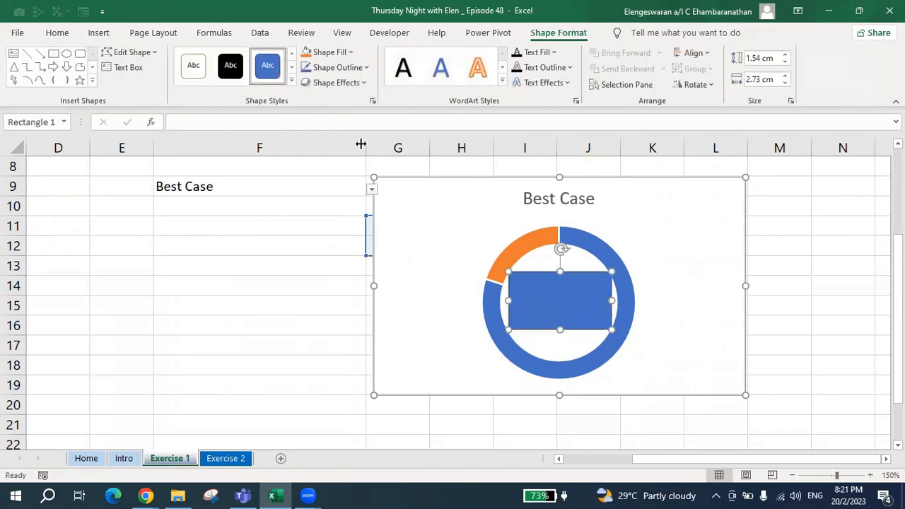
Link the rectangle's text to the percentage cell G9 with the reference ='Exercise 1'!$G$9
{"action": "left_click", "coordinate": [317, 120]}
{"action": "type", "text": "="}
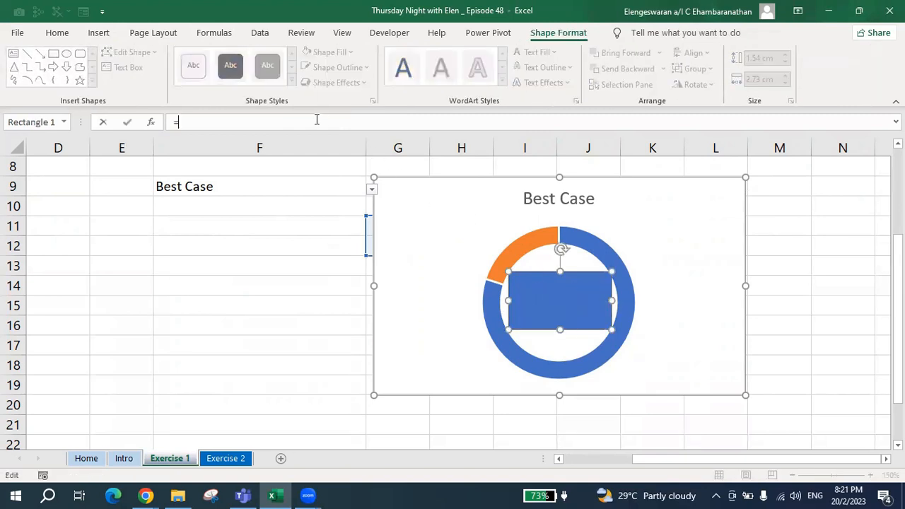
{"action": "left_click", "coordinate": [320, 175]}
{"action": "key", "text": "Right"}
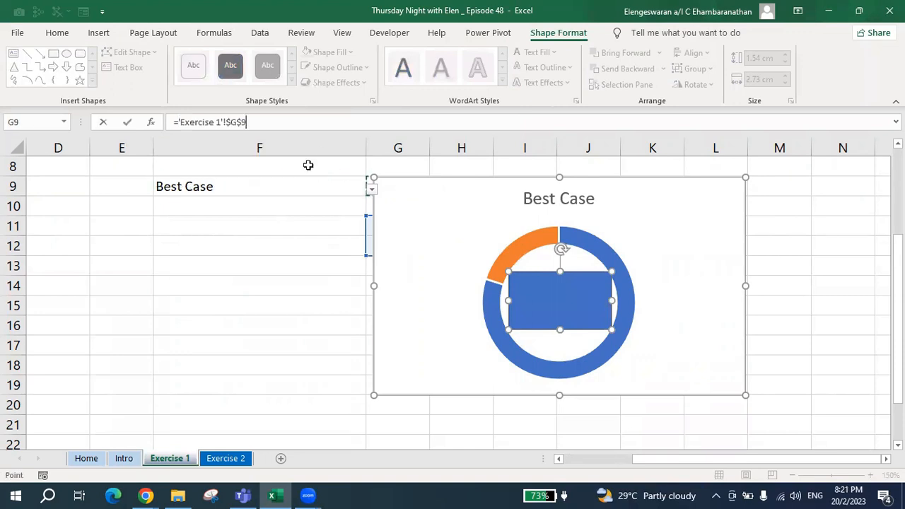
{"action": "key", "text": "Return"}
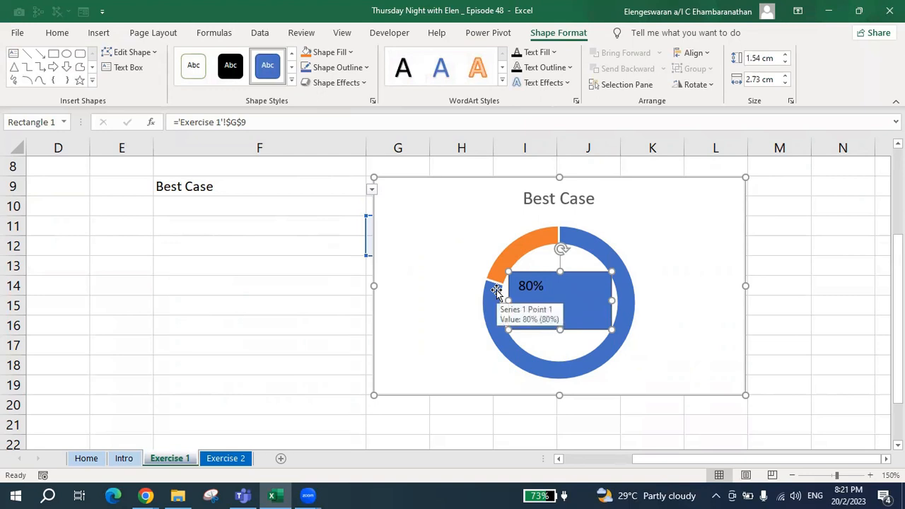
Center the rectangle's percentage text vertically and horizontally and enlarge its font to size 28
{"action": "left_click", "coordinate": [57, 33]}
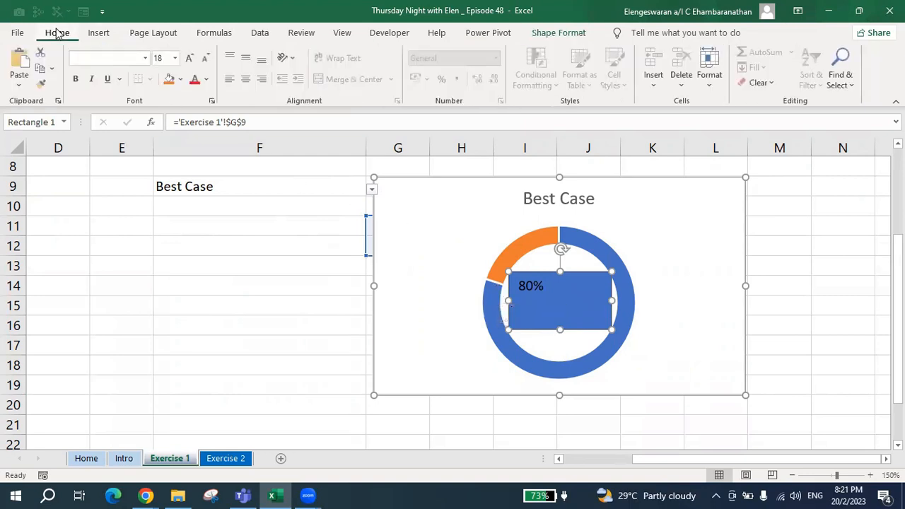
{"action": "left_click", "coordinate": [245, 58]}
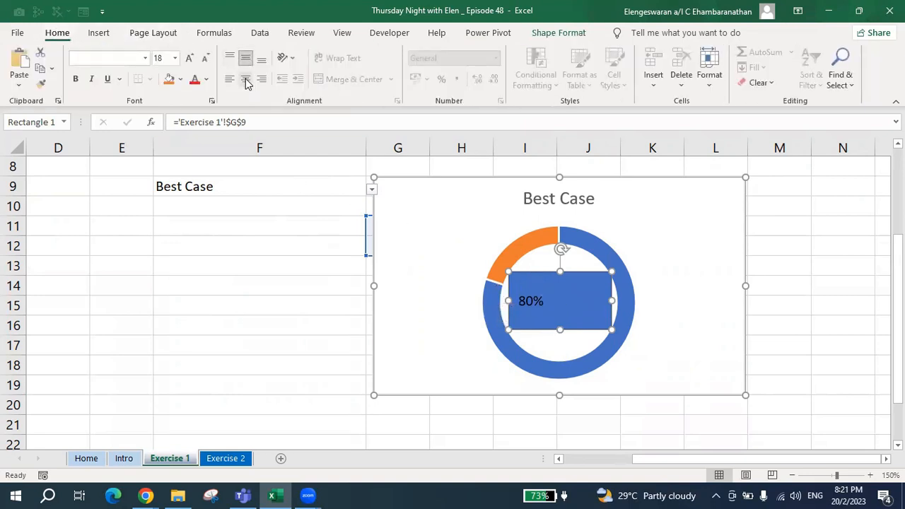
{"action": "left_click", "coordinate": [246, 80]}
{"action": "left_click", "coordinate": [189, 58]}
{"action": "left_click", "coordinate": [190, 58]}
{"action": "left_click", "coordinate": [189, 59]}
{"action": "left_click", "coordinate": [189, 59]}
{"action": "left_click", "coordinate": [190, 58]}
{"action": "left_click", "coordinate": [190, 59]}
{"action": "left_click", "coordinate": [190, 59]}
{"action": "left_click", "coordinate": [190, 59]}
Switch the F9 scenario to Worst Case and then Normal Case to check the linked percentage label
{"action": "left_click", "coordinate": [371, 191]}
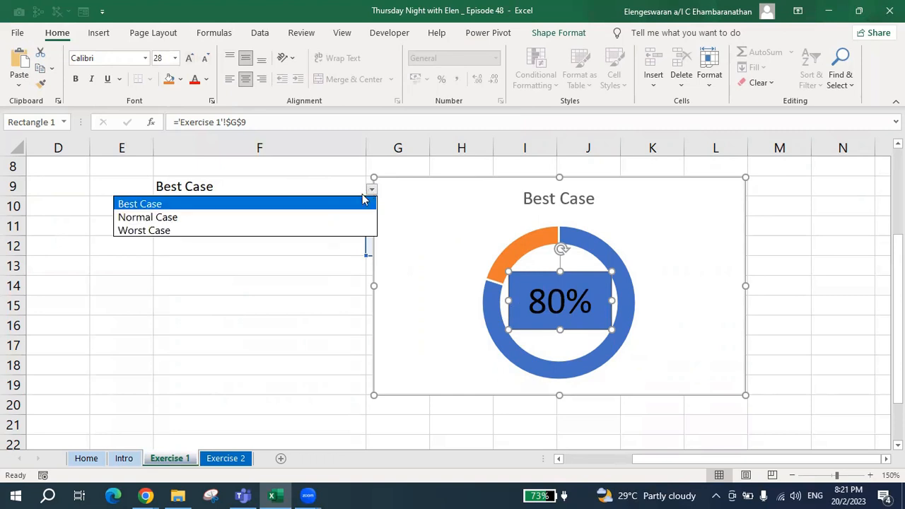
{"action": "left_click", "coordinate": [329, 233]}
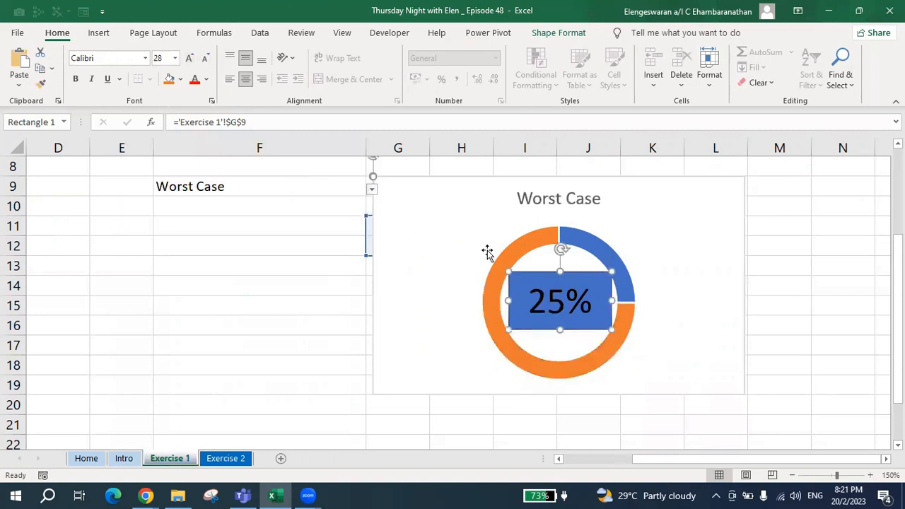
{"action": "left_click", "coordinate": [371, 189]}
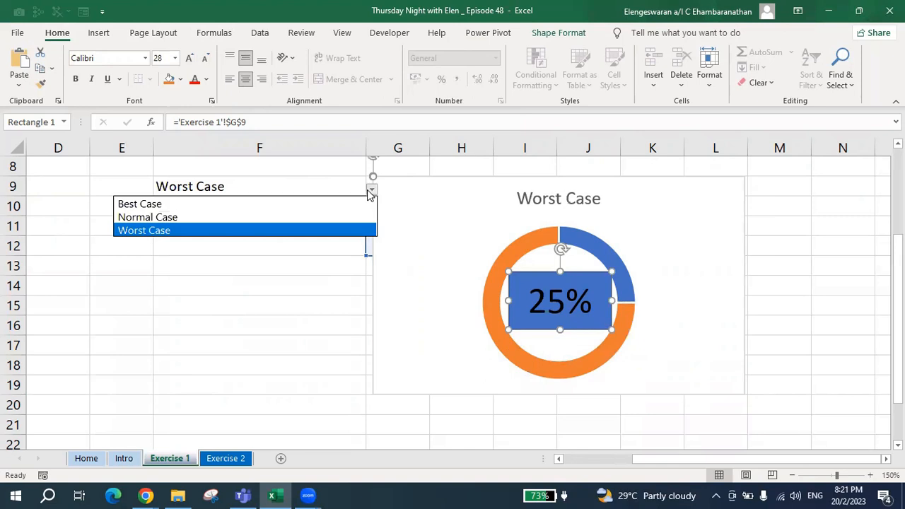
{"action": "left_click", "coordinate": [333, 219]}
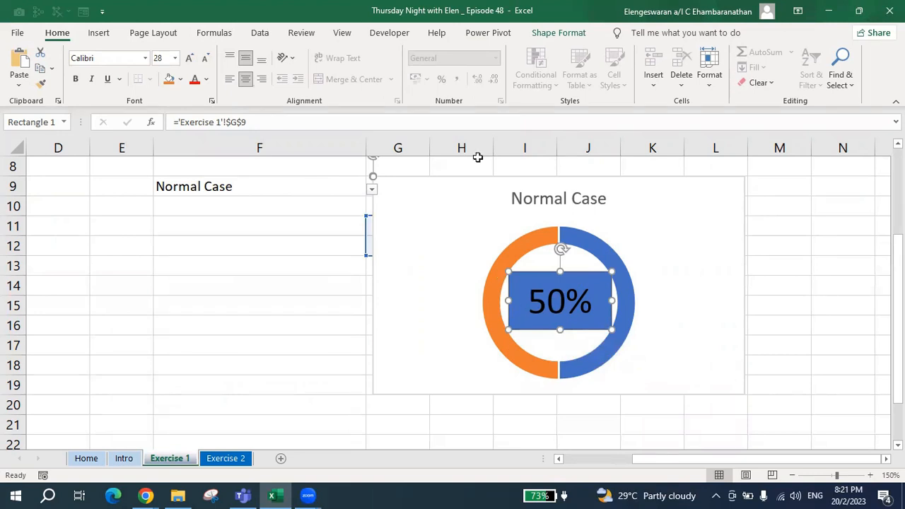
Remove the fill and the outline from the percentage rectangle in the doughnut
{"action": "left_click", "coordinate": [563, 36]}
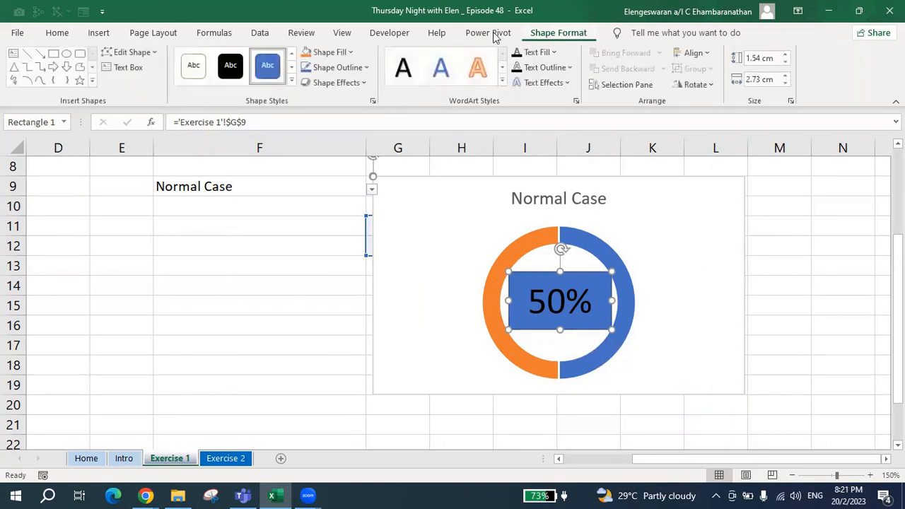
{"action": "left_click", "coordinate": [346, 53]}
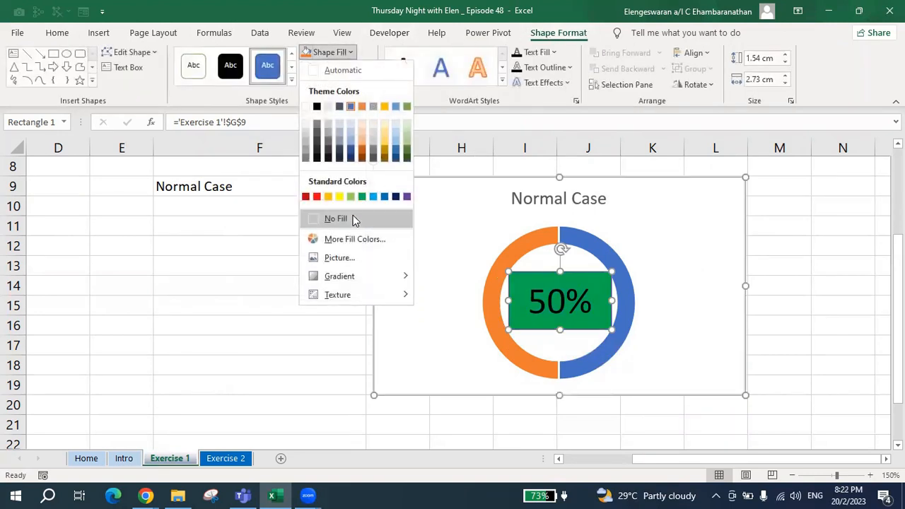
{"action": "left_click", "coordinate": [352, 216]}
{"action": "left_click", "coordinate": [330, 70]}
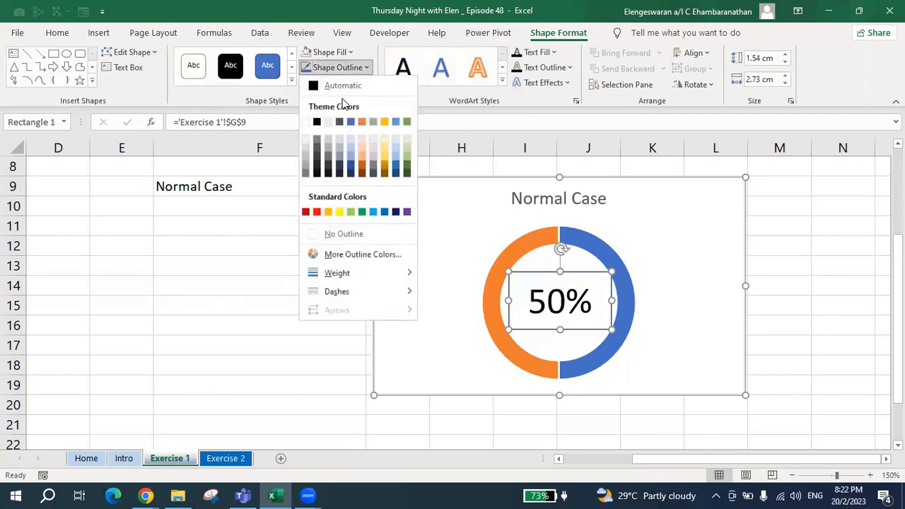
{"action": "left_click", "coordinate": [334, 232]}
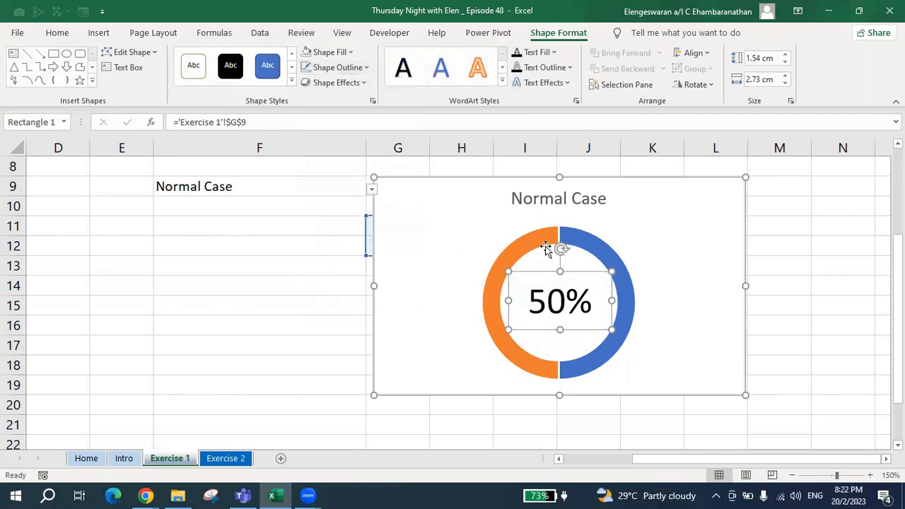
Fill the blue doughnut segment, the series' first point, with the standard Dark Blue color
{"action": "left_click", "coordinate": [596, 239]}
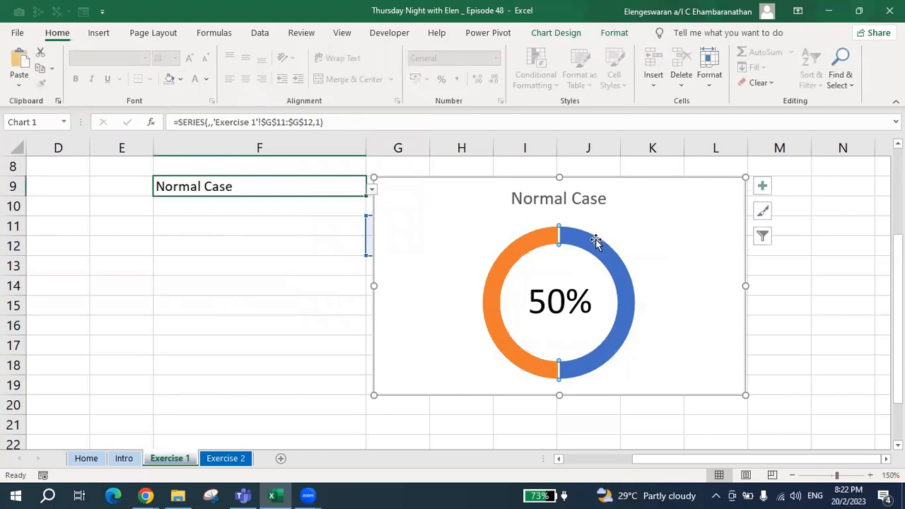
{"action": "left_click", "coordinate": [614, 33]}
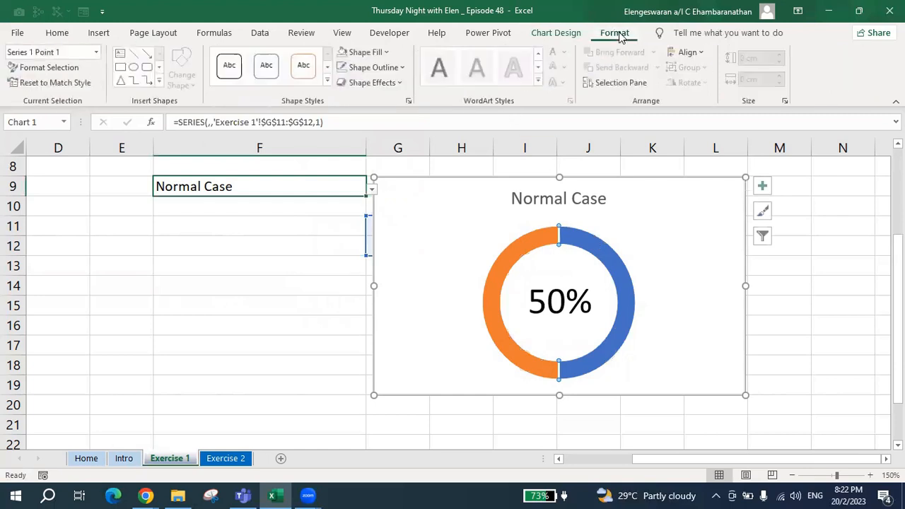
{"action": "left_click", "coordinate": [385, 52]}
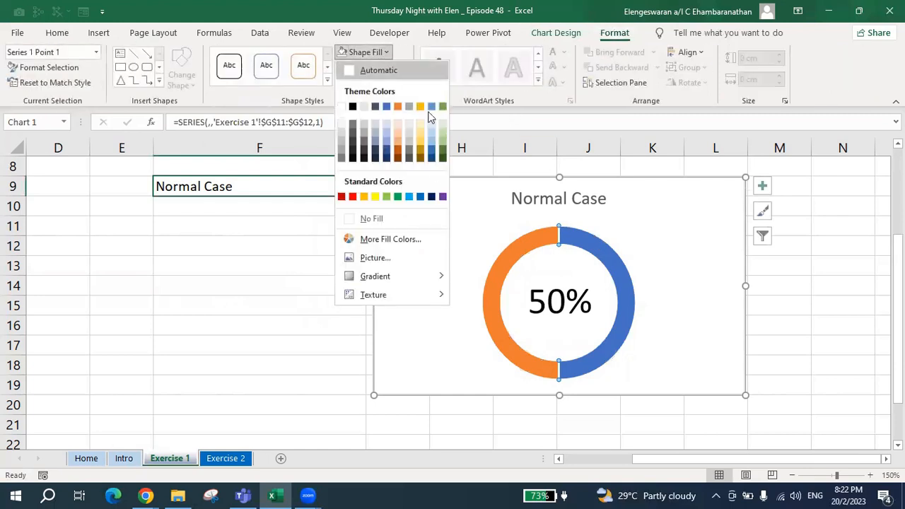
{"action": "left_click", "coordinate": [433, 198]}
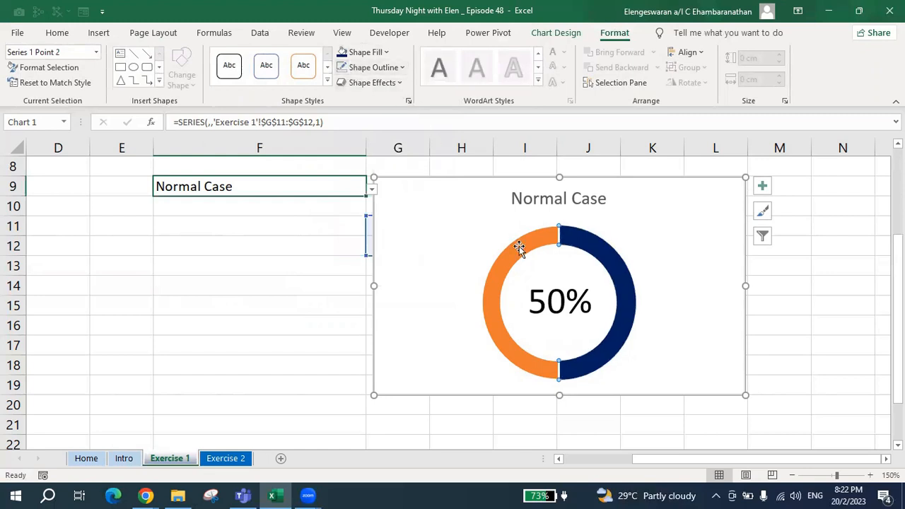
Give the orange doughnut segment, the series' second point, no fill and a standard Dark Blue outline
{"action": "left_click", "coordinate": [368, 52]}
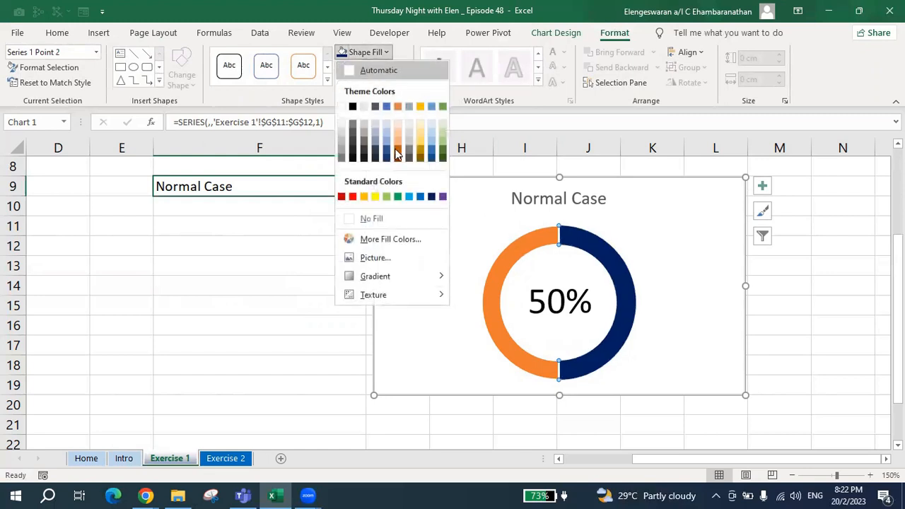
{"action": "left_click", "coordinate": [391, 220]}
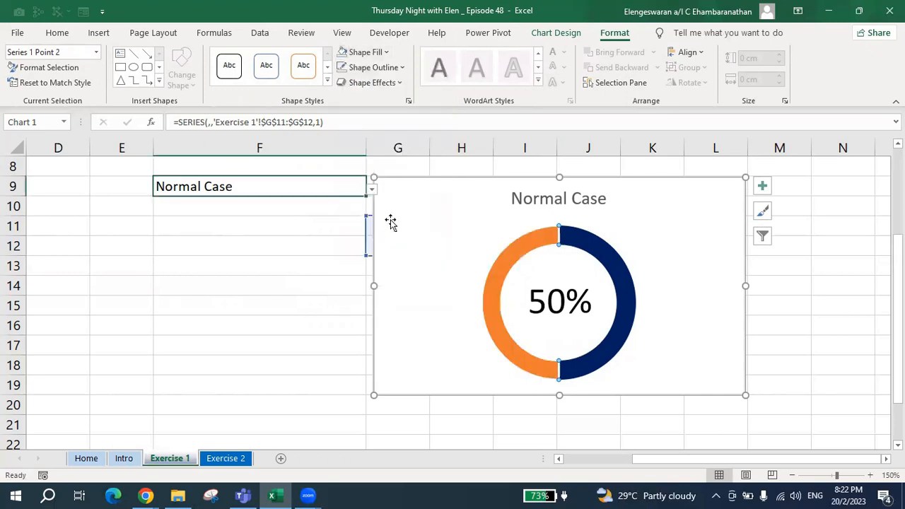
{"action": "left_click", "coordinate": [371, 71]}
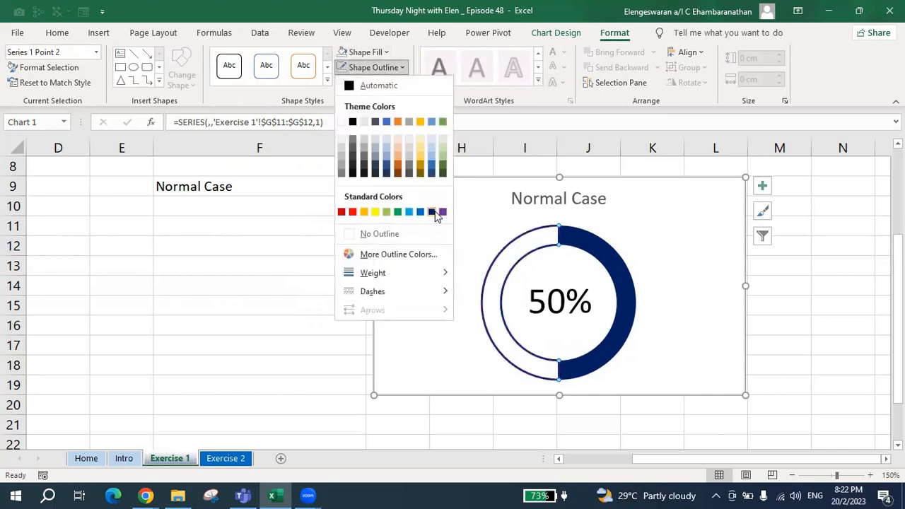
{"action": "left_click", "coordinate": [434, 213]}
{"action": "left_click", "coordinate": [322, 259]}
Set the F9 scenario to Best Case and back to Normal Case to check the restyled chart
{"action": "left_click", "coordinate": [299, 190]}
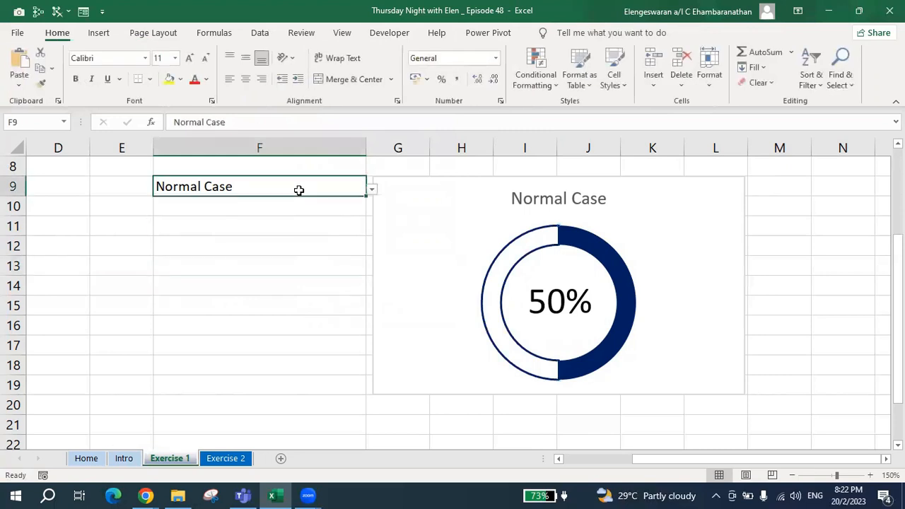
{"action": "left_click", "coordinate": [371, 189]}
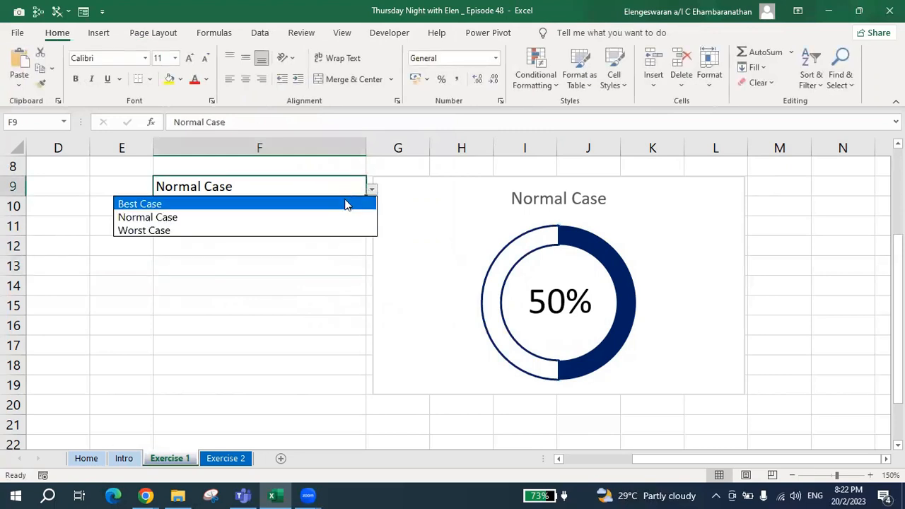
{"action": "left_click", "coordinate": [347, 203]}
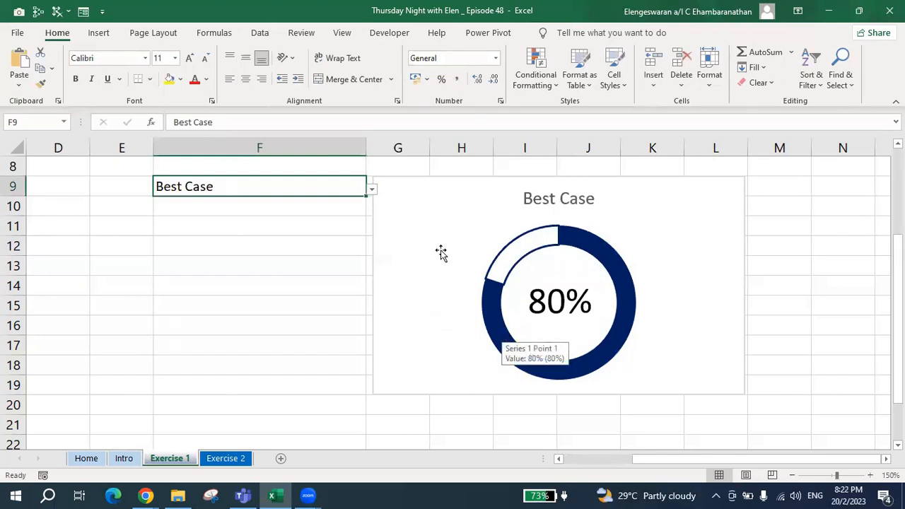
{"action": "left_click", "coordinate": [374, 193]}
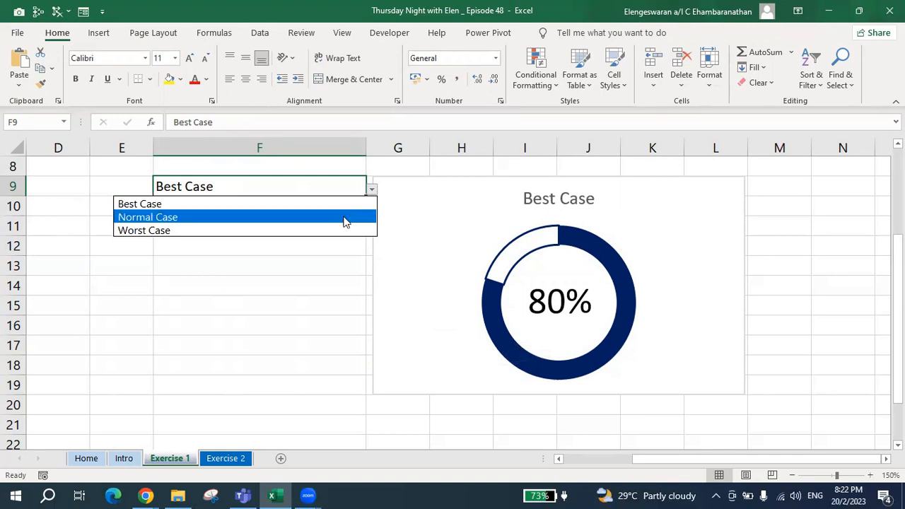
{"action": "left_click", "coordinate": [345, 219]}
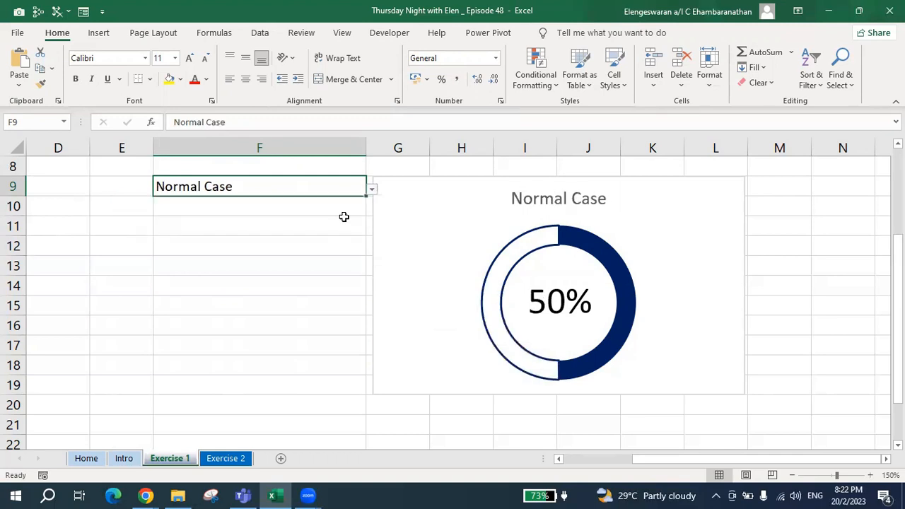
Set the F9 scenario to Worst Case to check the doughnut chart's title, ring and percentage
{"action": "left_click", "coordinate": [372, 191]}
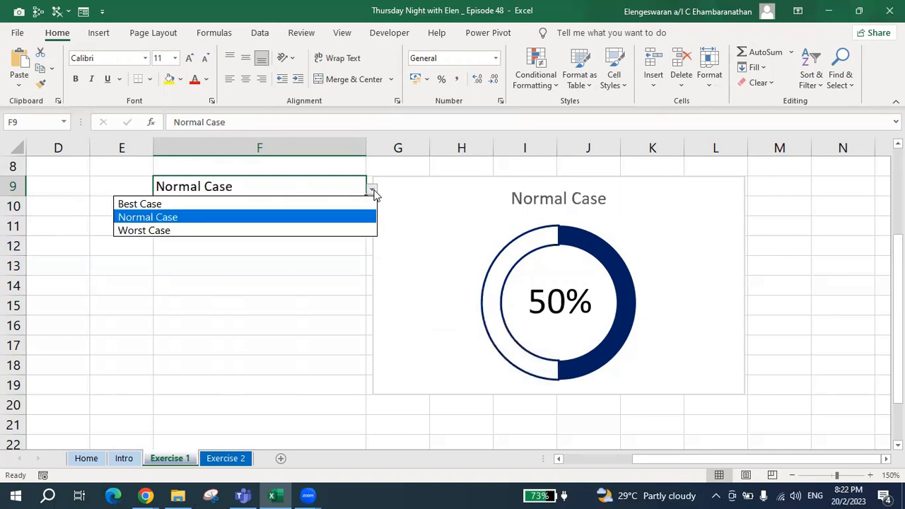
{"action": "left_click", "coordinate": [336, 232]}
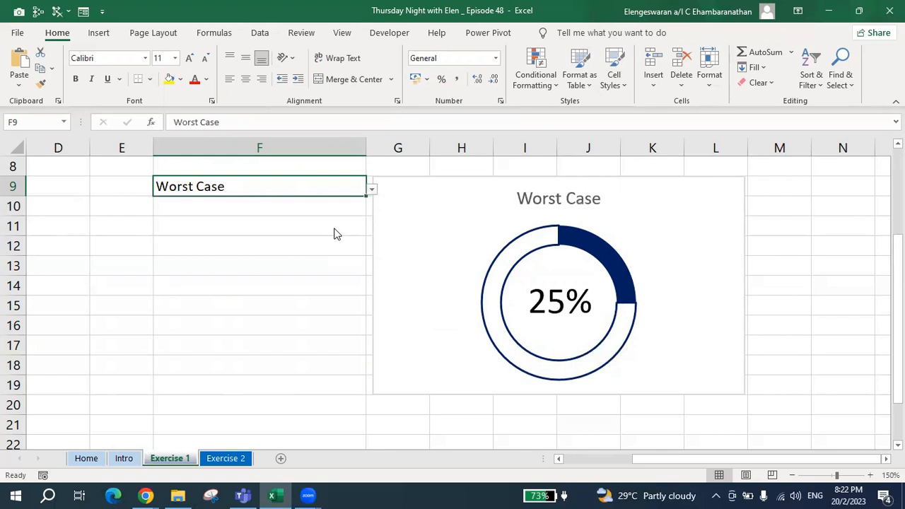
Delete the doughnut chart and remove columns F and G with the drop-down and its helper percentages
{"action": "left_click", "coordinate": [422, 198]}
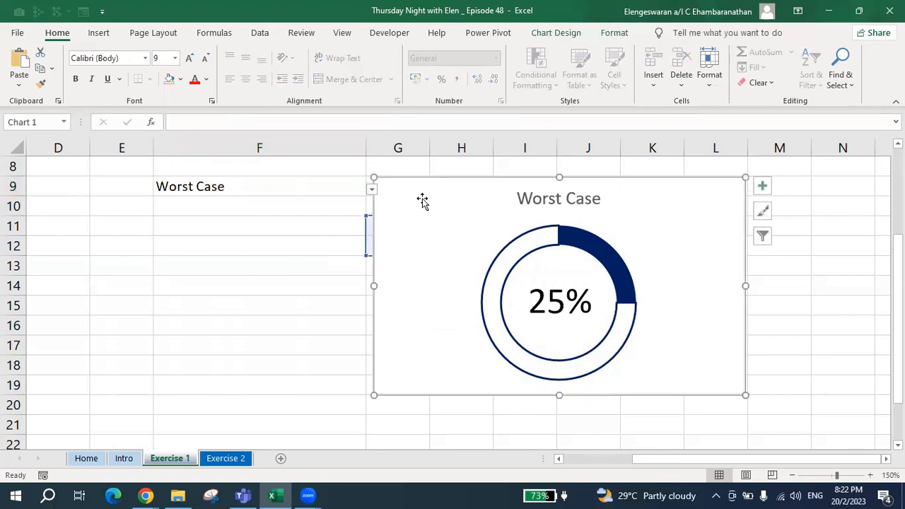
{"action": "key", "text": "Delete"}
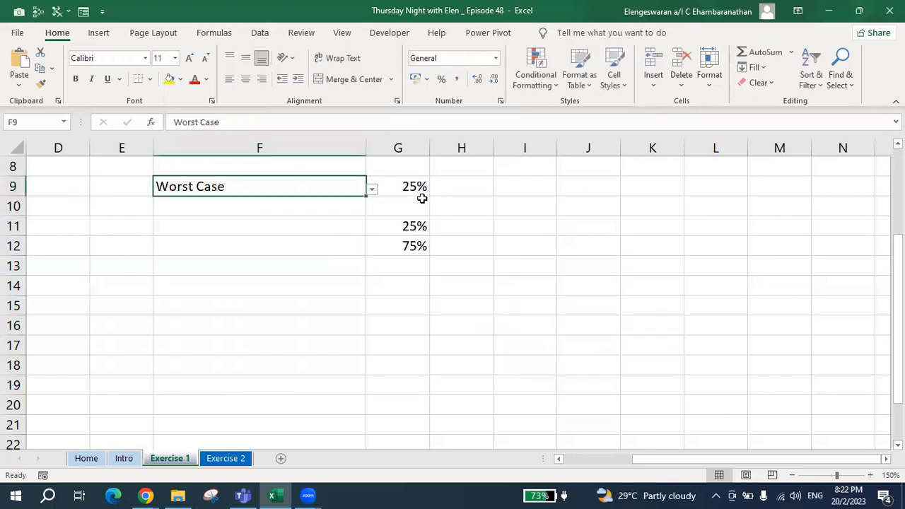
{"action": "key", "text": "shift+Right"}
{"action": "key", "text": "ctrl+space"}
{"action": "key", "text": "ctrl+minus"}
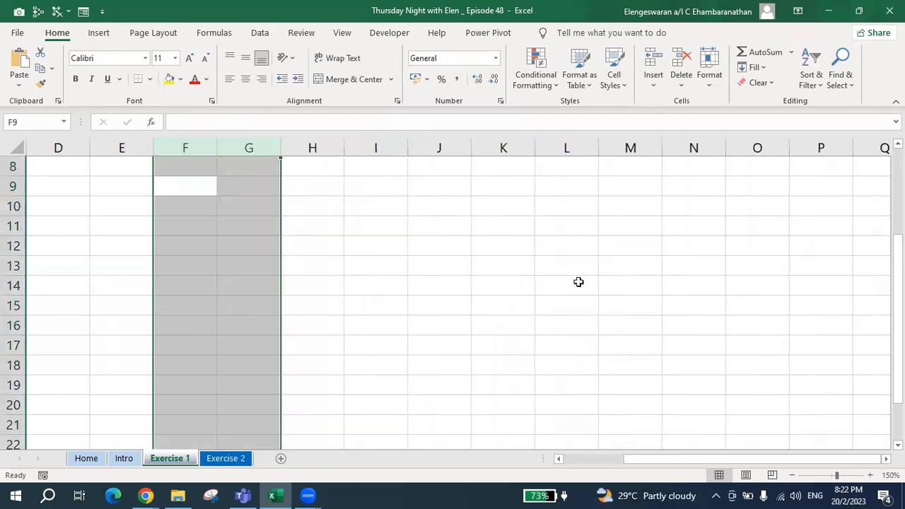
Examine the scenario table in A2:B5, matching each case name with its percentage
{"action": "left_click", "coordinate": [792, 476]}
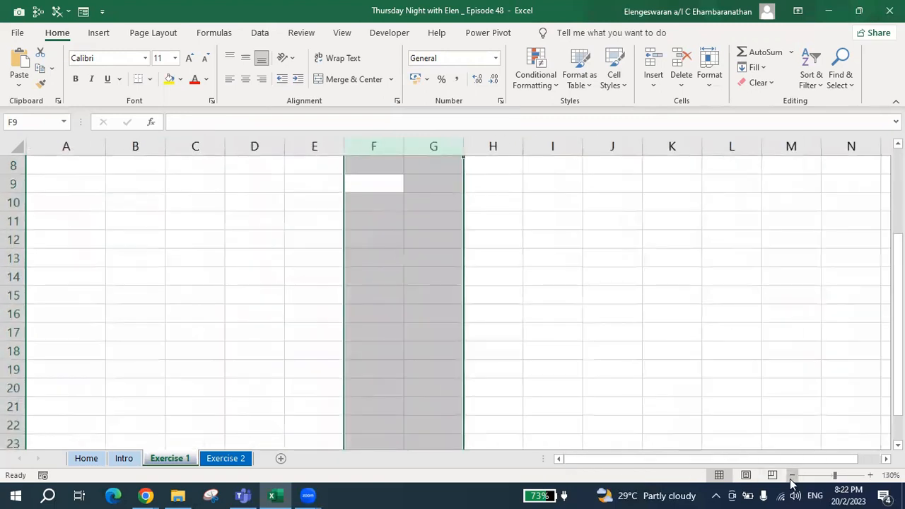
{"action": "left_click", "coordinate": [792, 475]}
{"action": "key", "text": "ctrl+Home"}
{"action": "key", "text": "Down"}
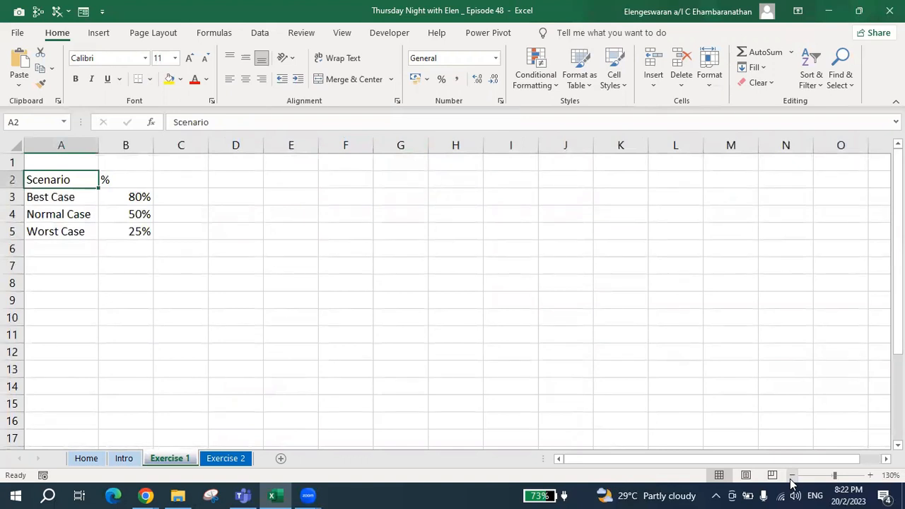
{"action": "key", "text": "Down"}
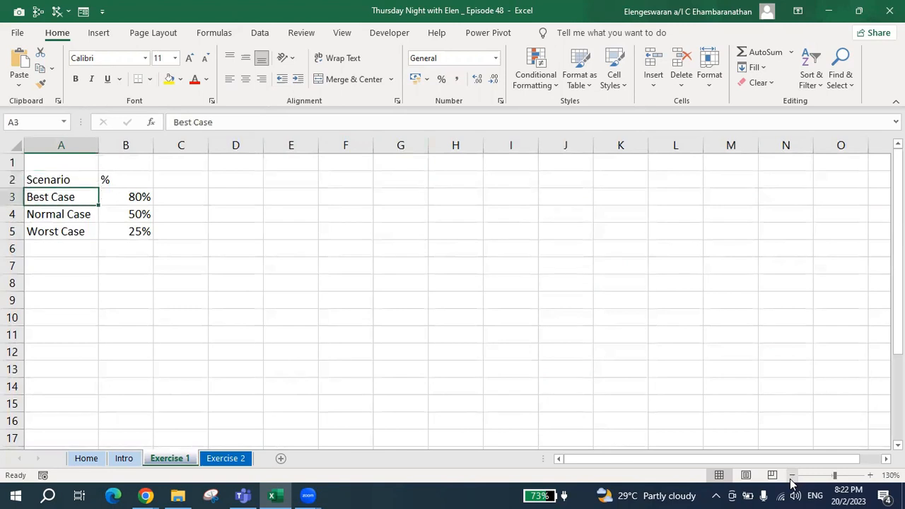
{"action": "key", "text": "Down"}
{"action": "key", "text": "Down"}
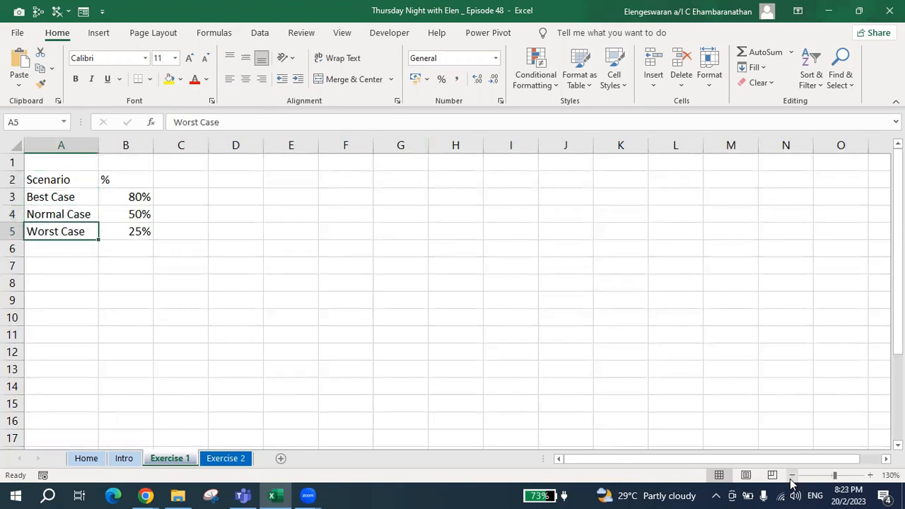
{"action": "key", "text": "Up"}
{"action": "key", "text": "Up"}
{"action": "key", "text": "Up"}
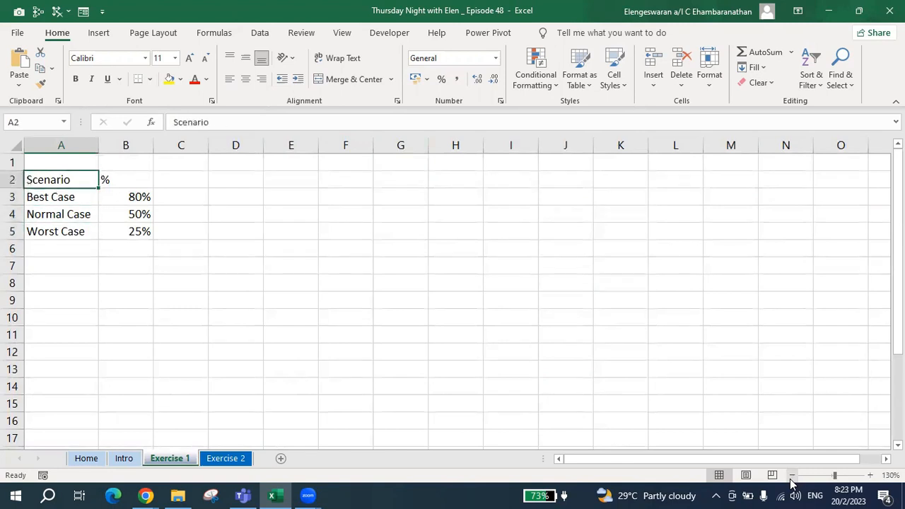
{"action": "key", "text": "Right"}
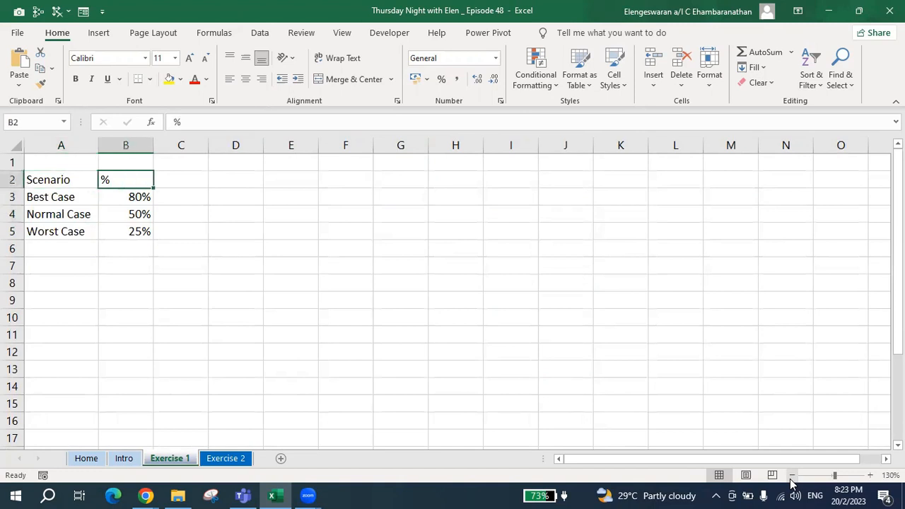
{"action": "key", "text": "Left"}
{"action": "key", "text": "Down"}
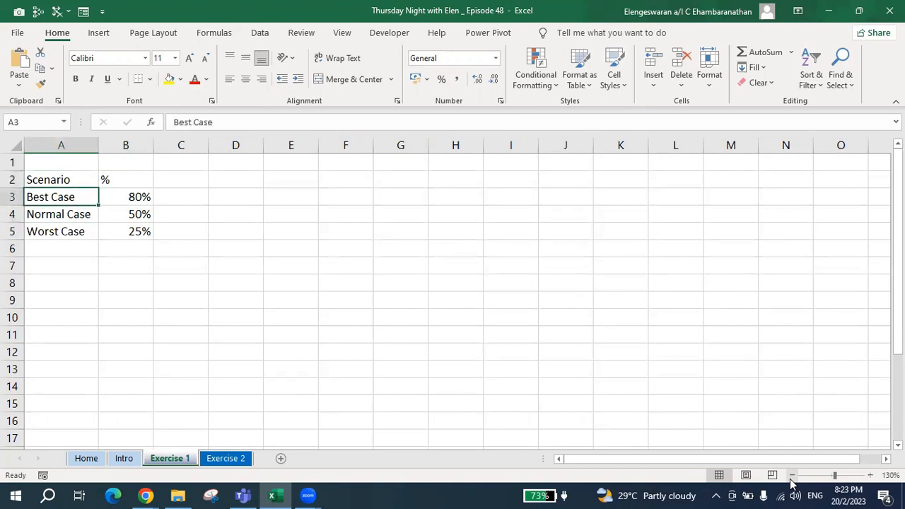
{"action": "key", "text": "Right"}
{"action": "key", "text": "Down"}
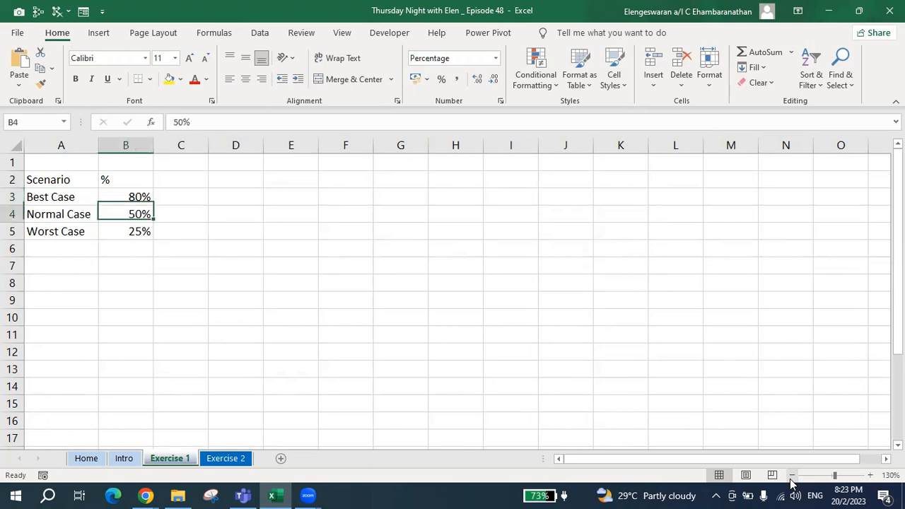
{"action": "key", "text": "Left"}
{"action": "key", "text": "Right"}
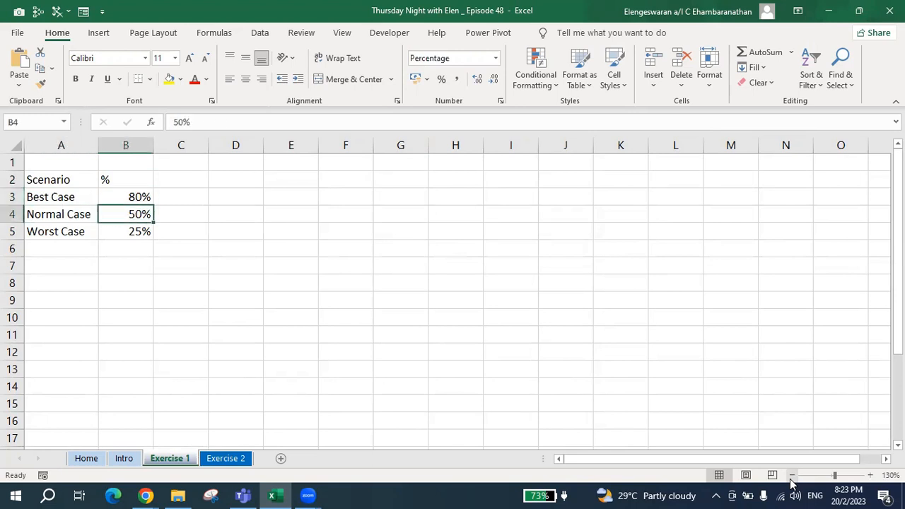
{"action": "key", "text": "Left"}
{"action": "key", "text": "Down"}
{"action": "key", "text": "Right"}
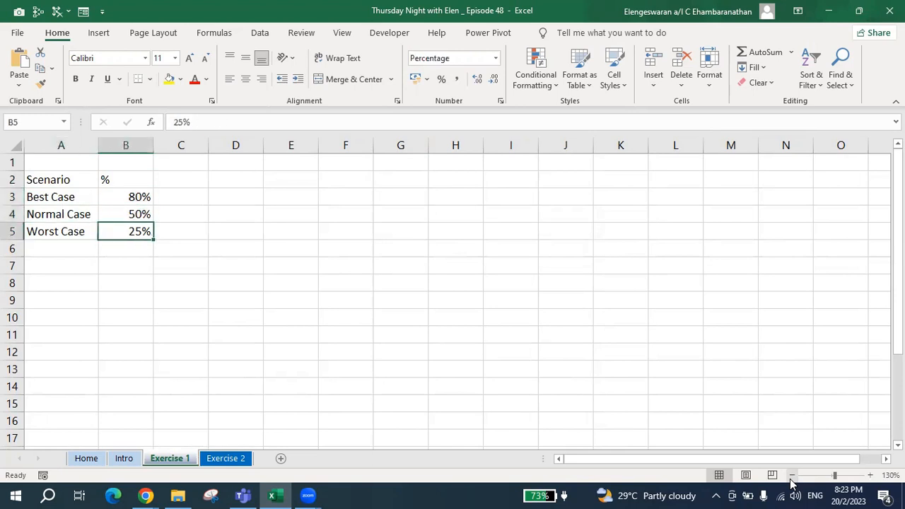
{"action": "key", "text": "Up"}
{"action": "key", "text": "Up"}
{"action": "key", "text": "Up"}
{"action": "key", "text": "Down"}
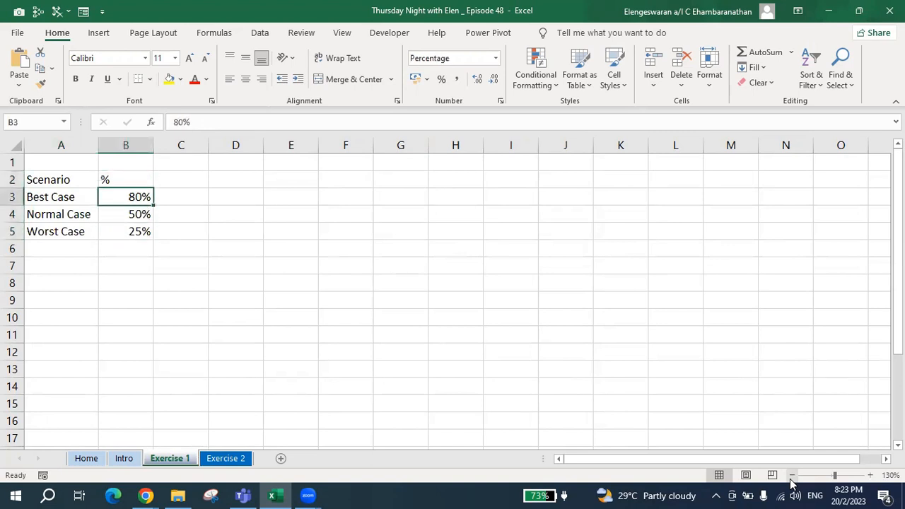
Enter the heading "drop down list" in cell E3
{"action": "key", "text": "Right"}
{"action": "key", "text": "Right"}
{"action": "key", "text": "Right"}
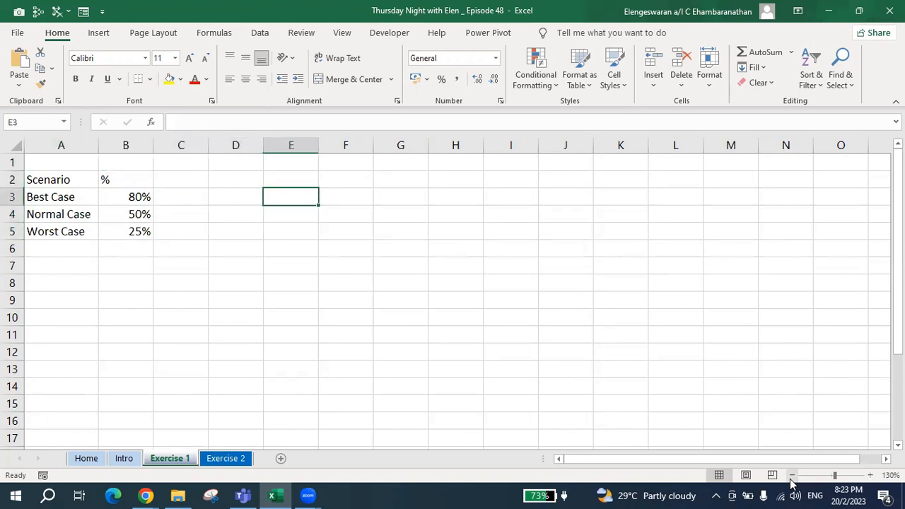
{"action": "type", "text": "drop down list"}
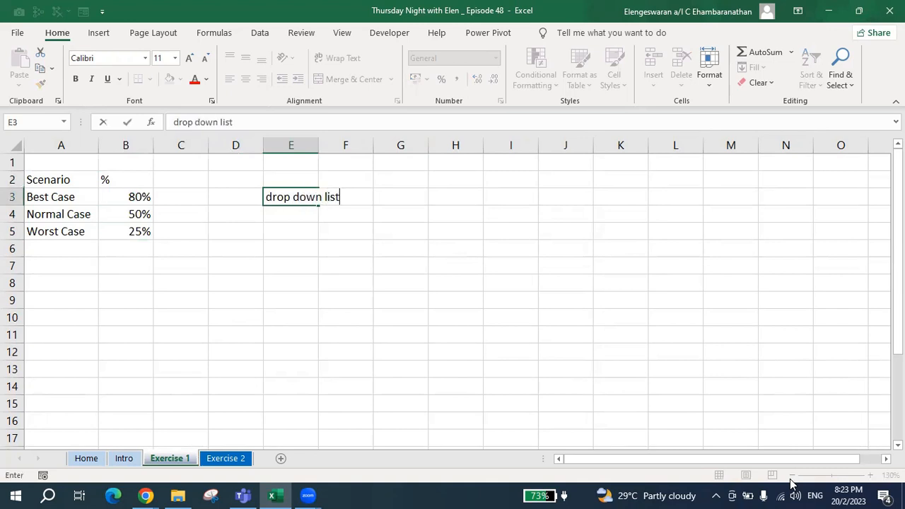
{"action": "key", "text": "Return"}
{"action": "key", "text": "Down"}
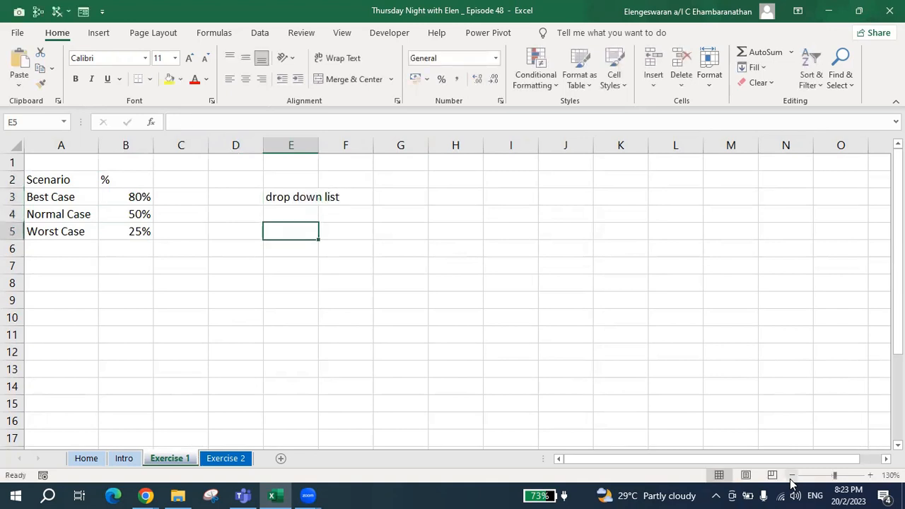
Enter instruction number 1 in F5 with the text "Click data ribbon" in G5
{"action": "key", "text": "Up"}
{"action": "key", "text": "Up"}
{"action": "key", "text": "Down"}
{"action": "key", "text": "Down"}
{"action": "key", "text": "Right"}
{"action": "type", "text": "1"}
{"action": "key", "text": "Right"}
{"action": "type", "text": "C"}
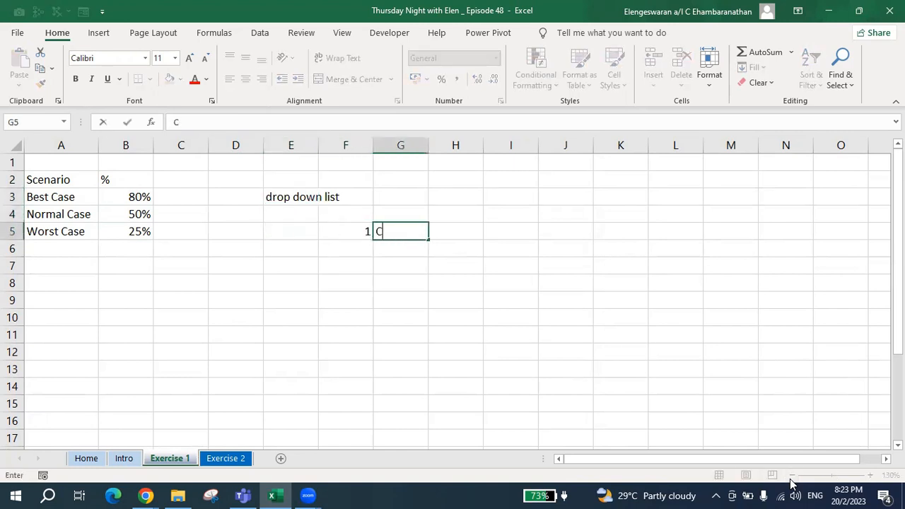
{"action": "type", "text": "lick data rubb"}
{"action": "key", "text": "BackSpace"}
{"action": "key", "text": "BackSpace"}
{"action": "key", "text": "BackSpace"}
{"action": "type", "text": "ibbon"}
{"action": "key", "text": "Return"}
Enter instruction number 2 in F6 with the text "click data validation (beside text to column icon)" in G6
{"action": "key", "text": "Left"}
{"action": "type", "text": "2"}
{"action": "key", "text": "Tab"}
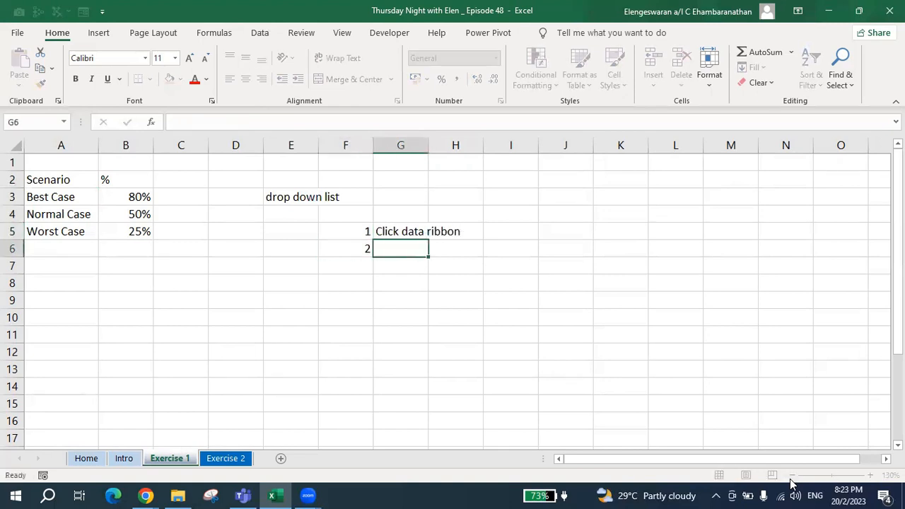
{"action": "type", "text": "click"}
{"action": "type", "text": "asta"}
{"action": "key", "text": "BackSpace"}
{"action": "key", "text": "BackSpace"}
{"action": "key", "text": "BackSpace"}
{"action": "type", "text": "ta valid"}
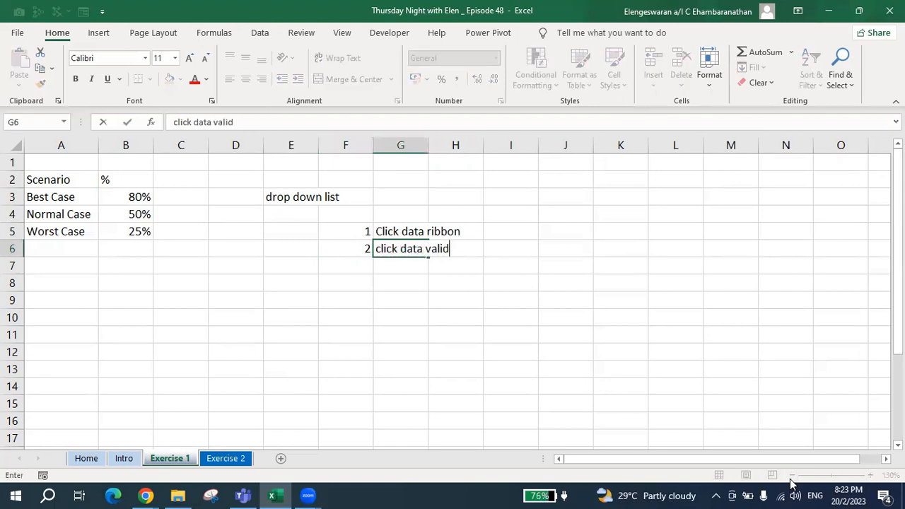
{"action": "type", "text": "ation (beside tex"}
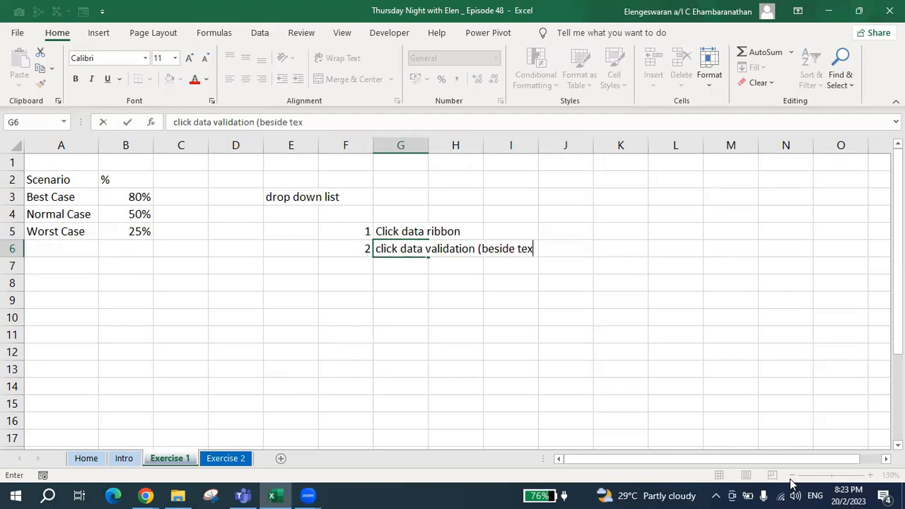
{"action": "type", "text": "t to column icon"}
{"action": "key", "text": "Return"}
Enter instruction number 3 in F7 with the text "a box will appear" in G7
{"action": "key", "text": "Left"}
{"action": "type", "text": "3"}
{"action": "key", "text": "Right"}
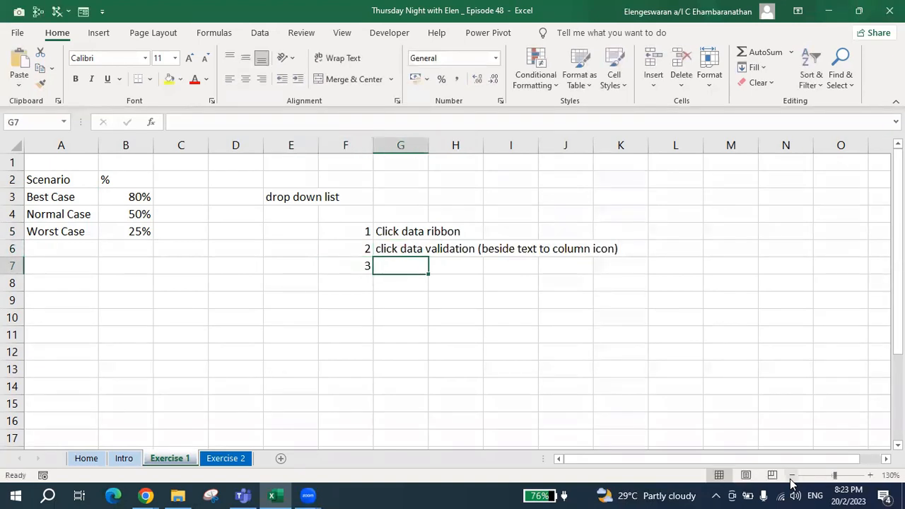
{"action": "type", "text": "a box will appea"}
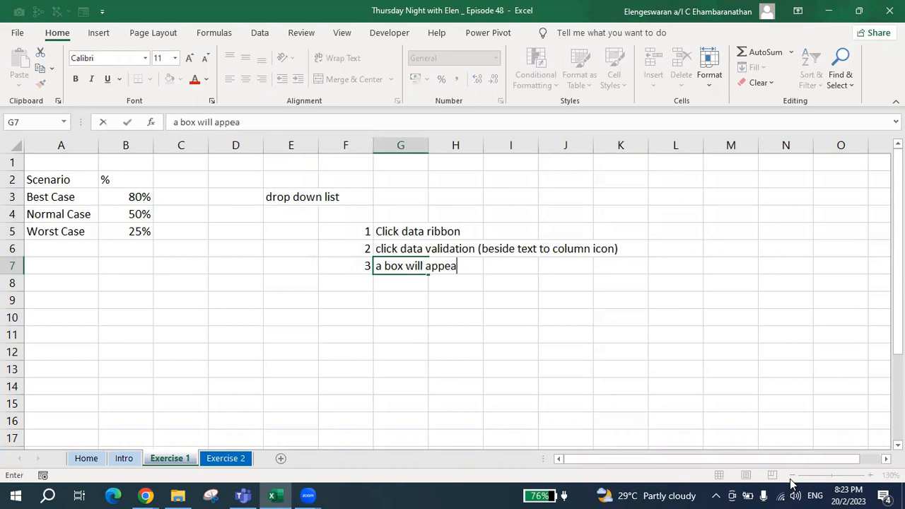
{"action": "type", "text": "r"}
{"action": "key", "text": "Return"}
Enter instruction number 4 in F8 with the text "choose list" in G8
{"action": "key", "text": "Left"}
{"action": "type", "text": "4"}
{"action": "key", "text": "Tab"}
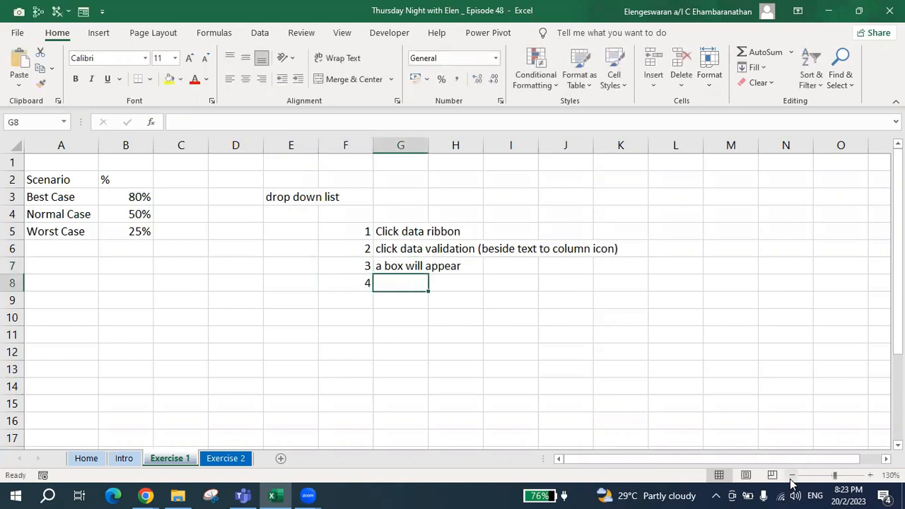
{"action": "type", "text": "choose list"}
{"action": "key", "text": "Return"}
Enter instruction number 5 in F9 with the text "highlight the required data" in G9
{"action": "key", "text": "Left"}
{"action": "type", "text": "5"}
{"action": "key", "text": "Tab"}
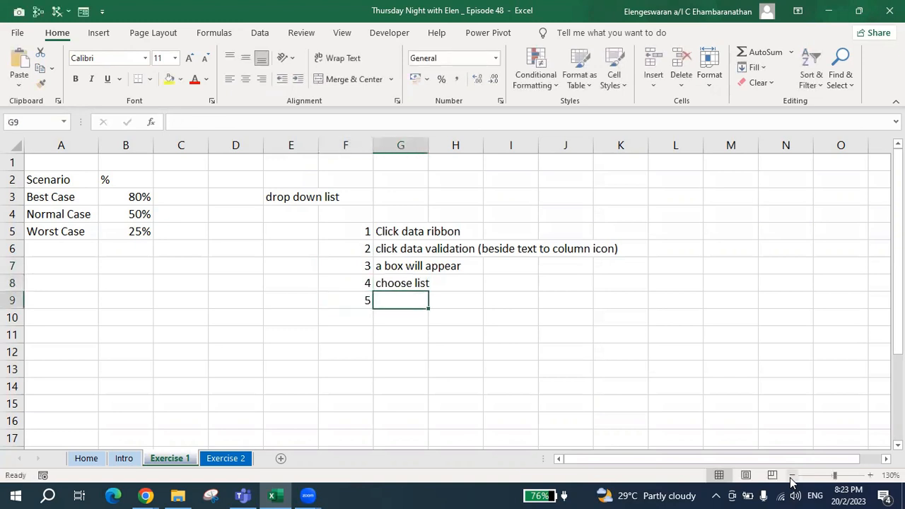
{"action": "type", "text": "highlight the required data"}
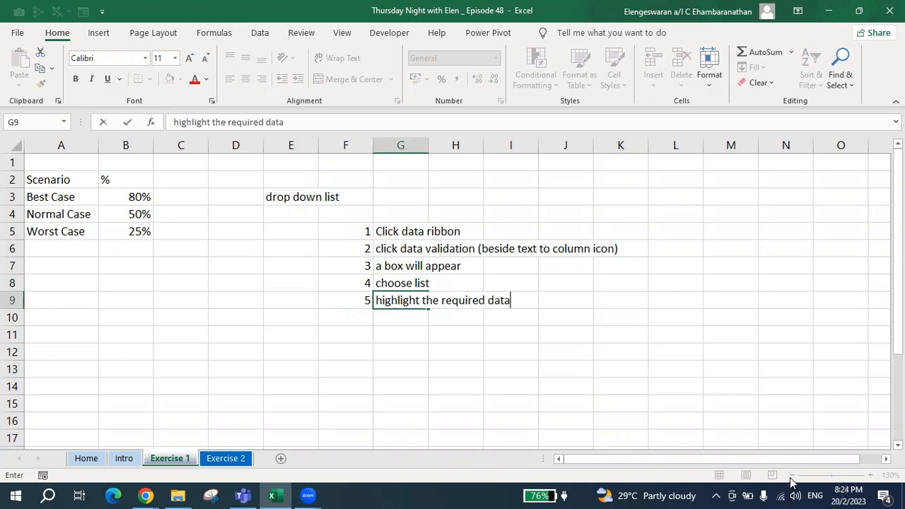
{"action": "key", "text": "Return"}
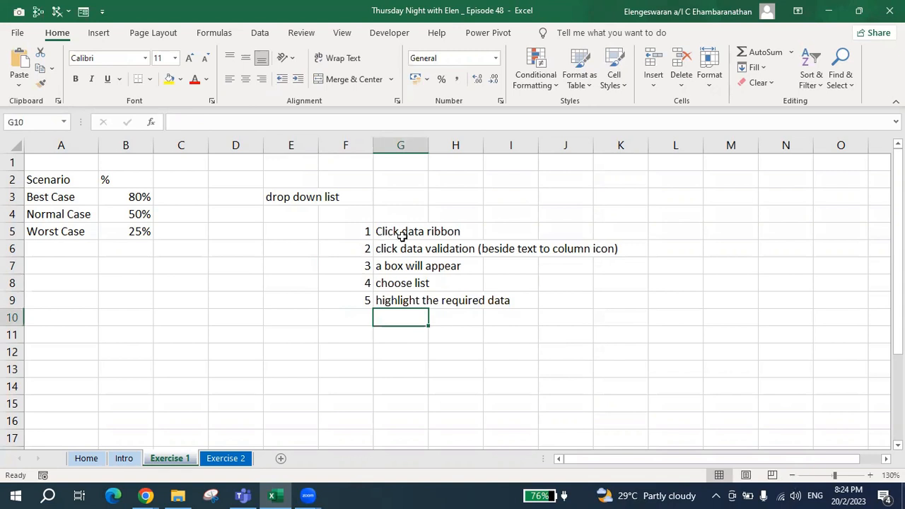
Add a List data validation rule to G10 with the scenario names =$A$3:$A$5 as its source
{"action": "left_click", "coordinate": [260, 35]}
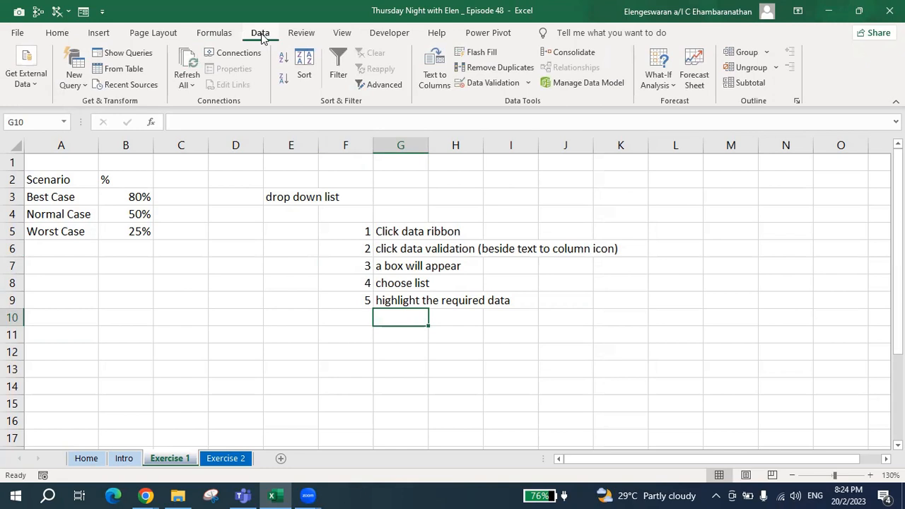
{"action": "left_click", "coordinate": [472, 86]}
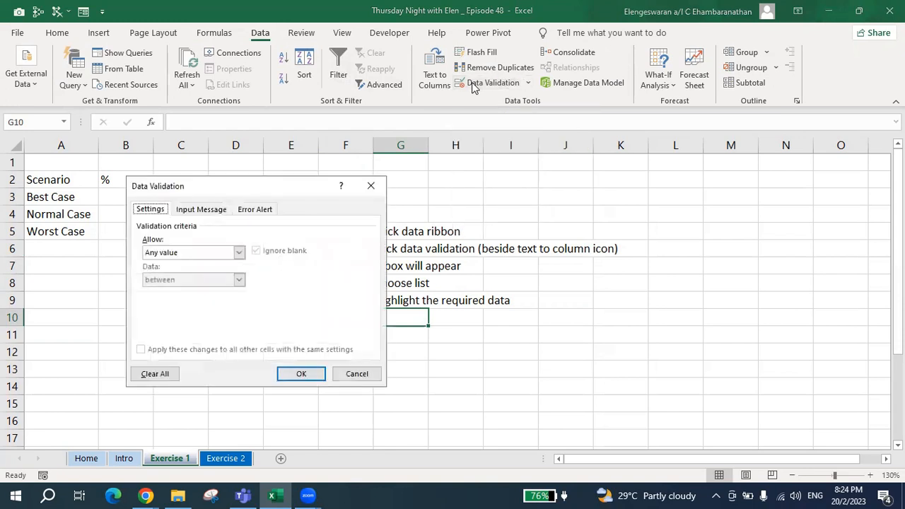
{"action": "left_click_drag", "start_coordinate": [299, 188], "coordinate": [238, 186]}
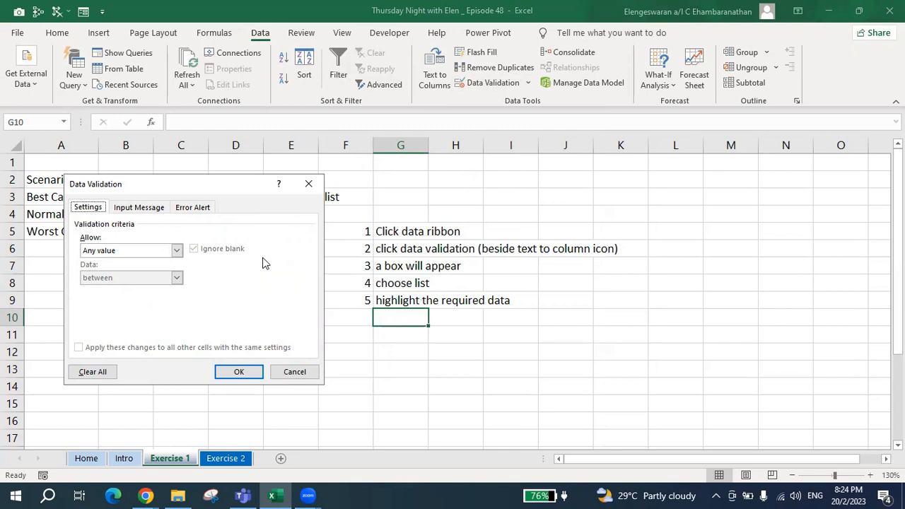
{"action": "left_click", "coordinate": [176, 251]}
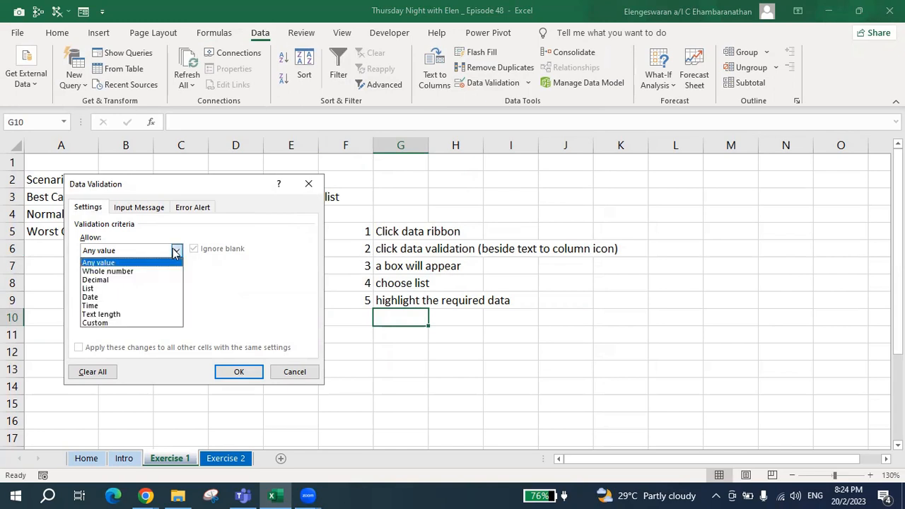
{"action": "left_click", "coordinate": [131, 289]}
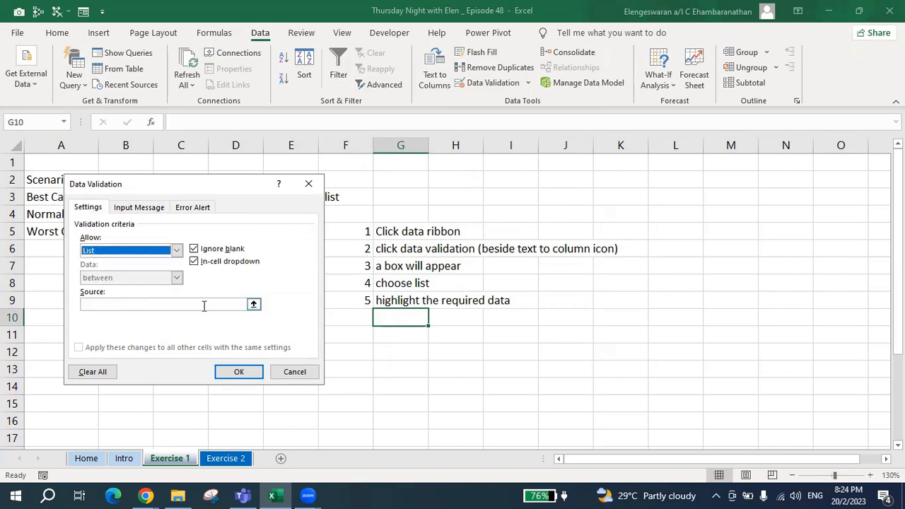
{"action": "left_click", "coordinate": [151, 304]}
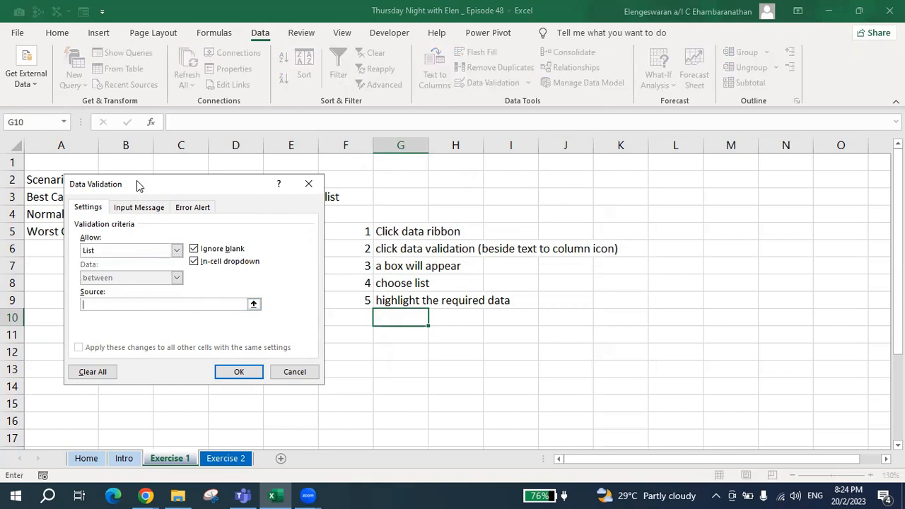
{"action": "left_click_drag", "start_coordinate": [256, 184], "coordinate": [401, 179]}
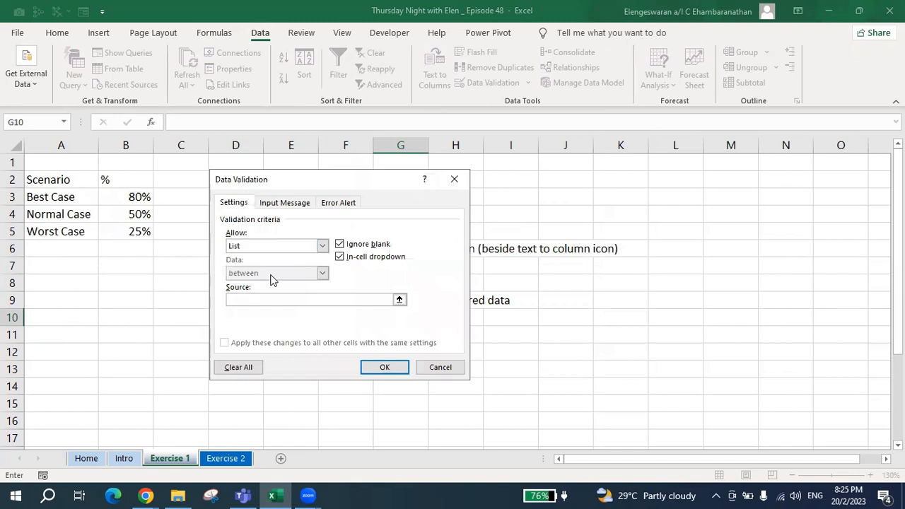
{"action": "left_click_drag", "start_coordinate": [318, 189], "coordinate": [560, 201]}
{"action": "left_click_drag", "start_coordinate": [48, 195], "coordinate": [57, 231]}
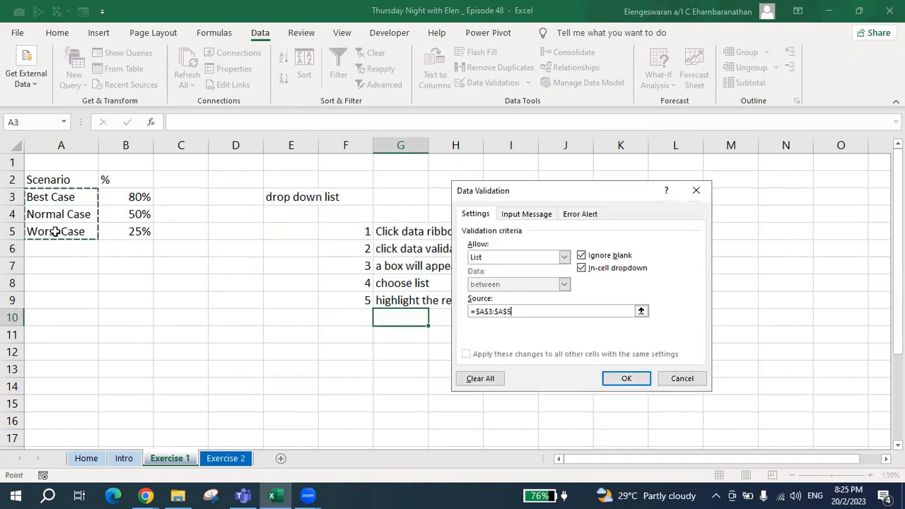
{"action": "left_click", "coordinate": [635, 379]}
Pick Best Case, Normal Case and finally Worst Case from the drop-down in G10, and widen column G to fit the entry
{"action": "left_click", "coordinate": [435, 319]}
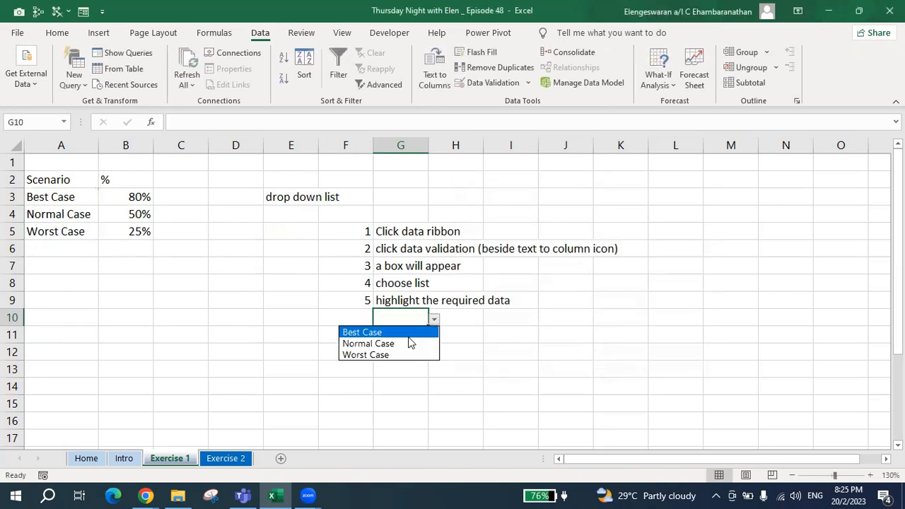
{"action": "left_click", "coordinate": [398, 333]}
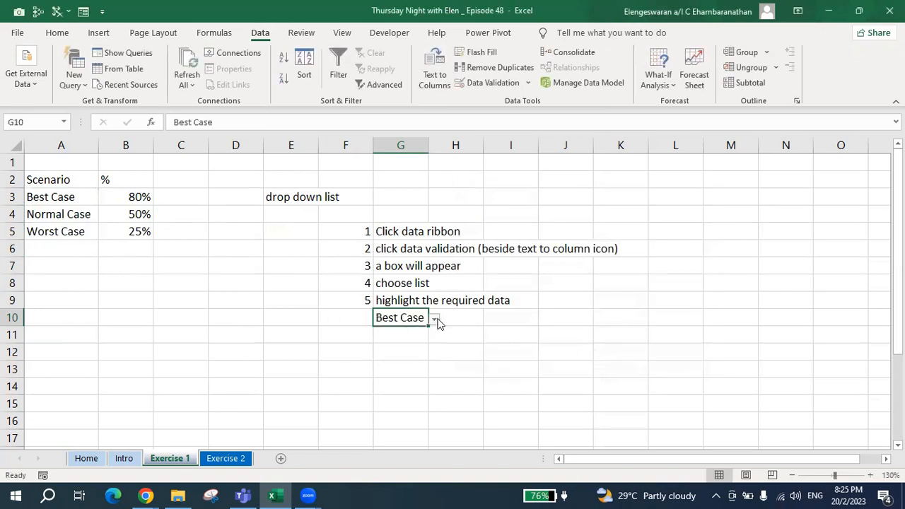
{"action": "left_click", "coordinate": [435, 320]}
{"action": "left_click", "coordinate": [406, 345]}
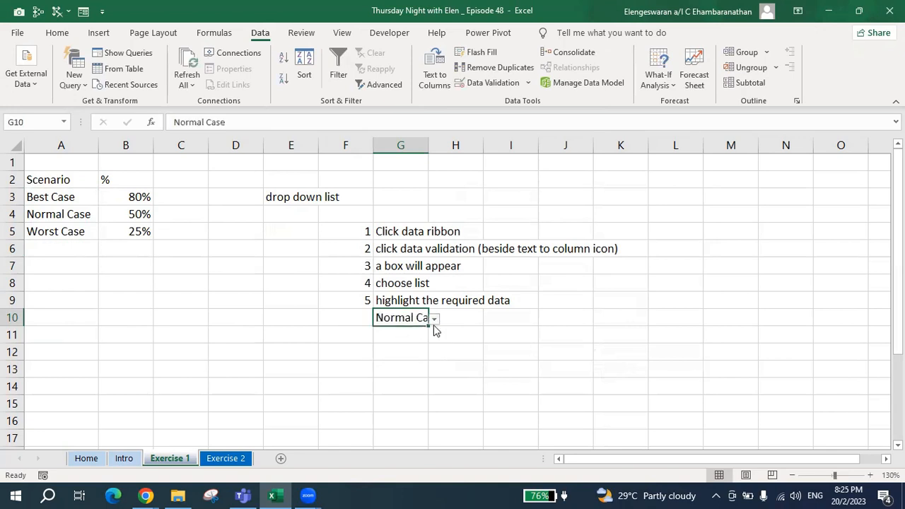
{"action": "left_click", "coordinate": [434, 319]}
{"action": "left_click", "coordinate": [382, 356]}
{"action": "left_click_drag", "start_coordinate": [426, 141], "coordinate": [464, 141]}
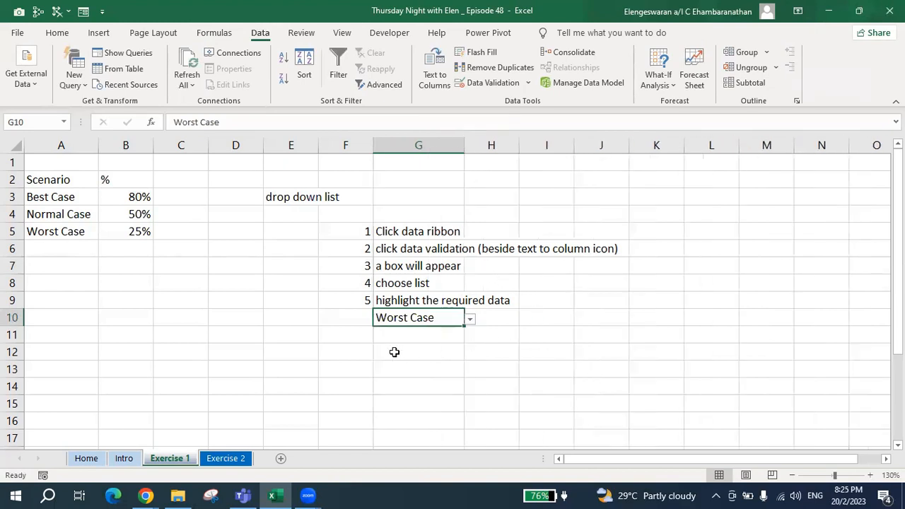
Enter the formula =VLOOKUP(G10,$A$3:$B$5,2,0) in H10 to return the chosen scenario's percentage
{"action": "key", "text": "Right"}
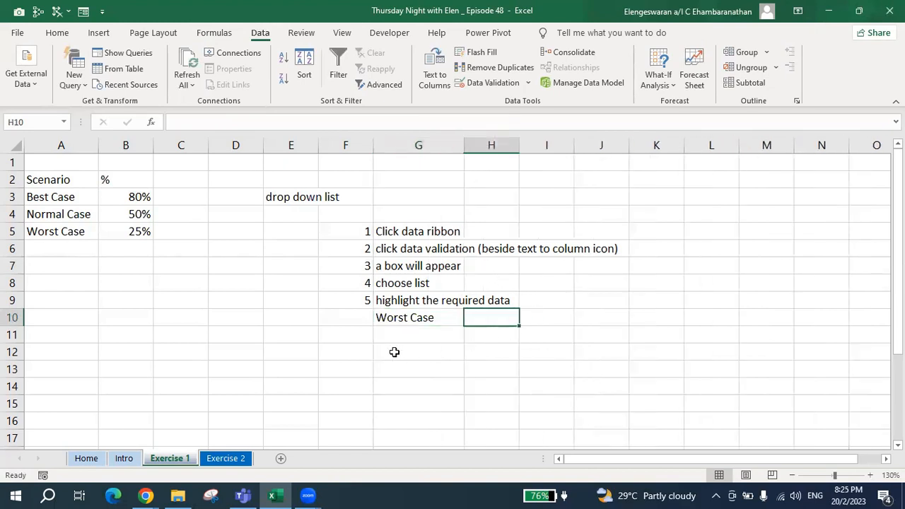
{"action": "type", "text": "=vl"}
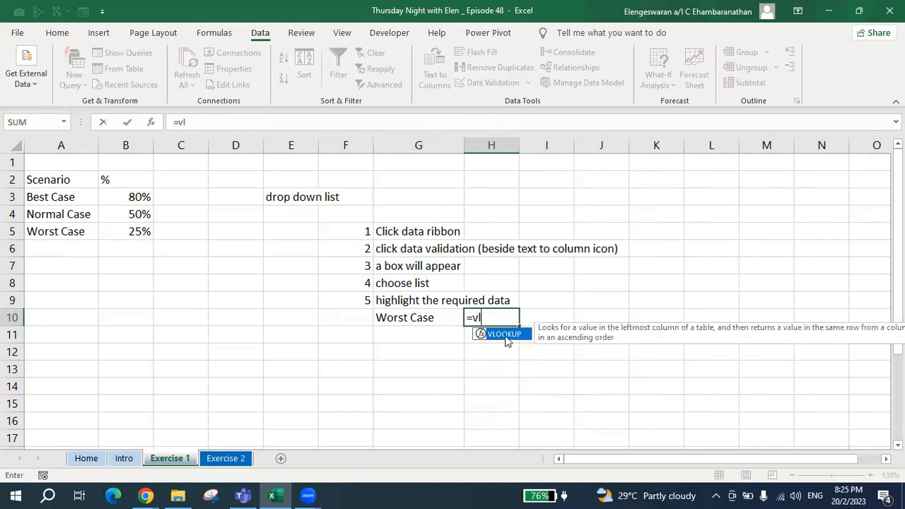
{"action": "double_click", "coordinate": [505, 334]}
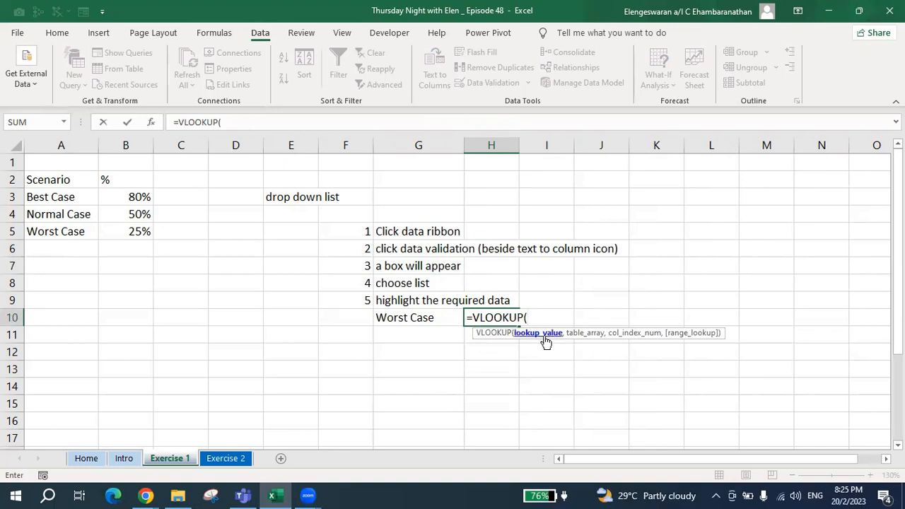
{"action": "left_click", "coordinate": [420, 317]}
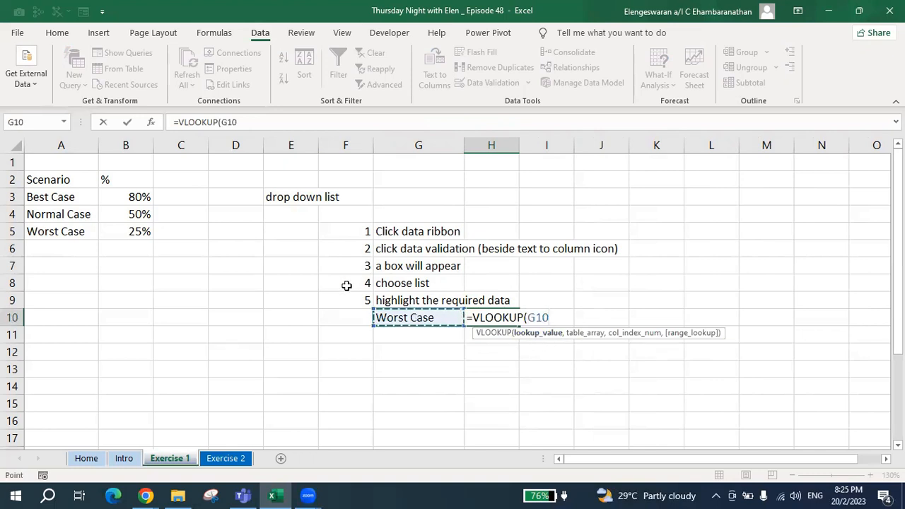
{"action": "type", "text": ","}
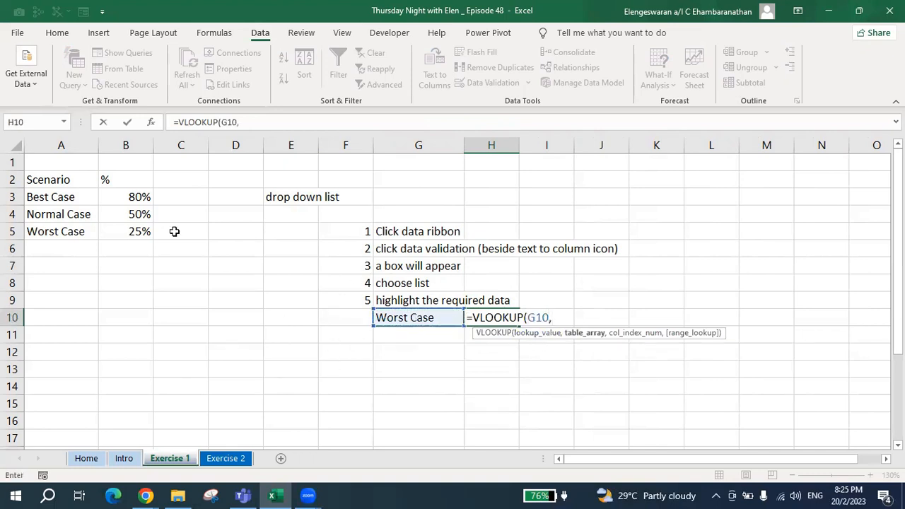
{"action": "left_click_drag", "start_coordinate": [62, 197], "coordinate": [133, 232]}
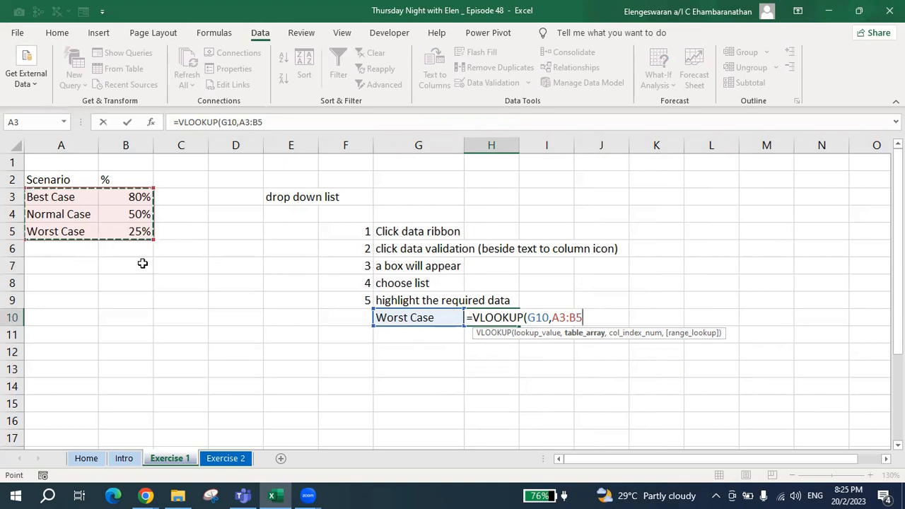
{"action": "key", "text": "F4"}
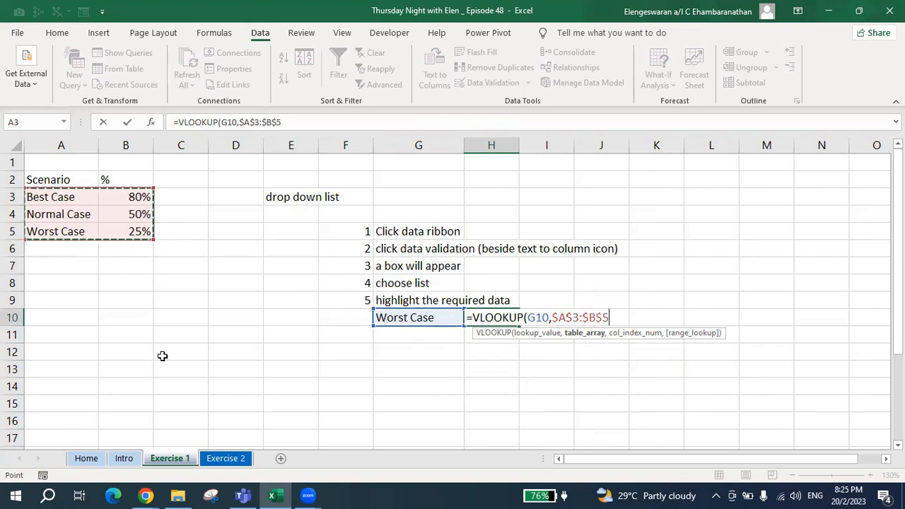
{"action": "type", "text": ","}
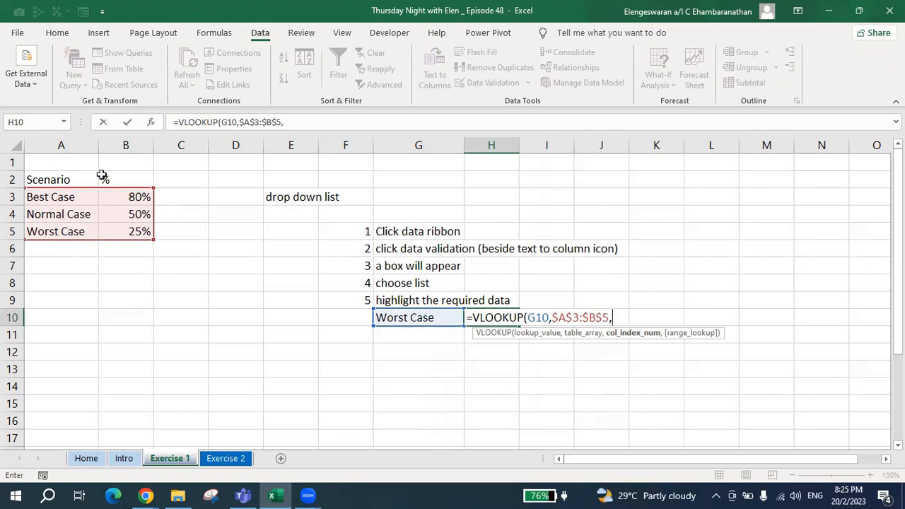
{"action": "type", "text": "2,"}
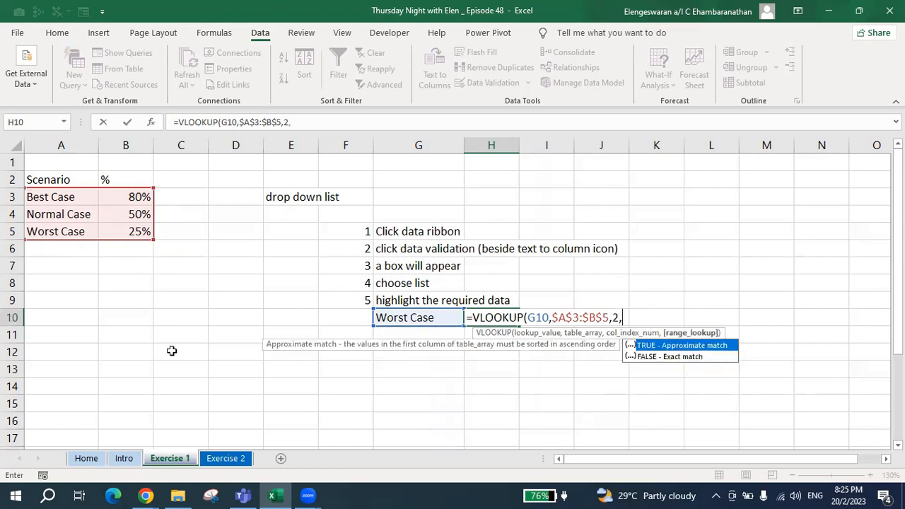
{"action": "type", "text": "0)"}
{"action": "key", "text": "Return"}
{"action": "key", "text": "Up"}
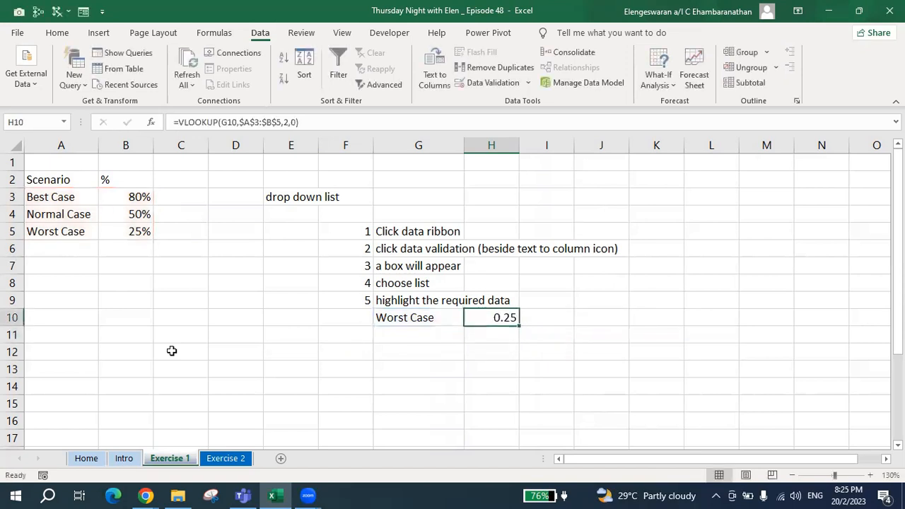
Switch the scenario in G10's drop-down to Best Case
{"action": "left_click", "coordinate": [398, 320]}
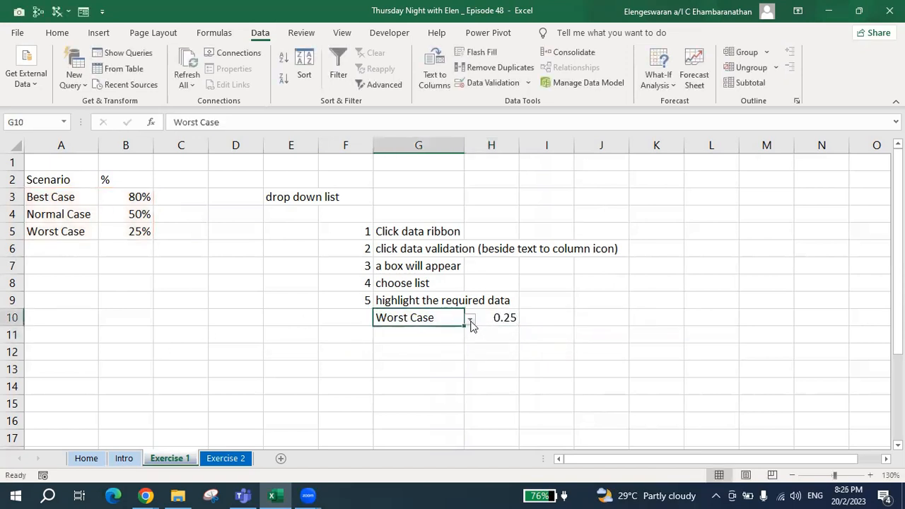
{"action": "left_click", "coordinate": [471, 322]}
{"action": "left_click", "coordinate": [444, 333]}
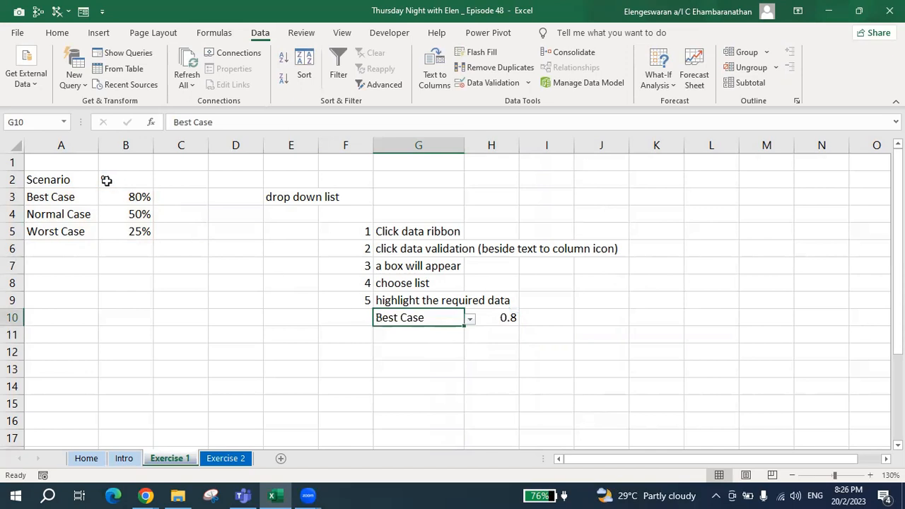
Enter the shortcut note "alt h p" in J10
{"action": "key", "text": "Right"}
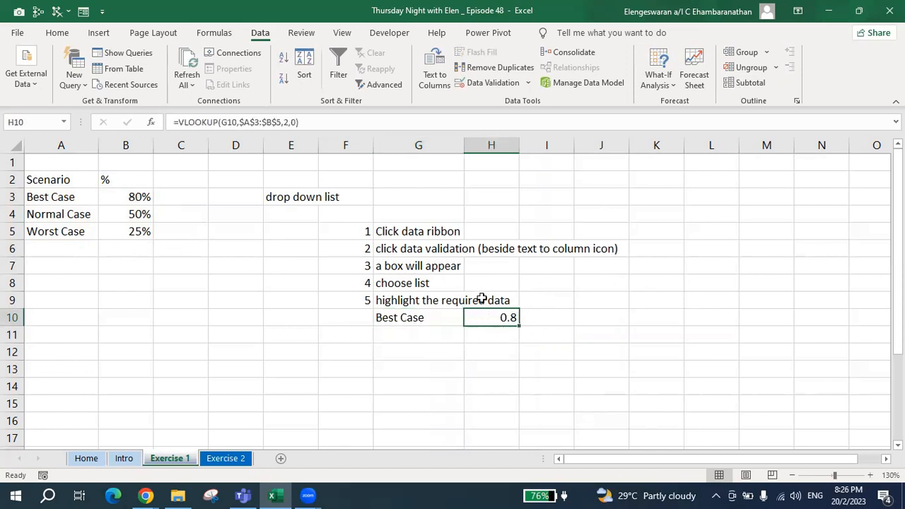
{"action": "key", "text": "Right"}
{"action": "key", "text": "Right"}
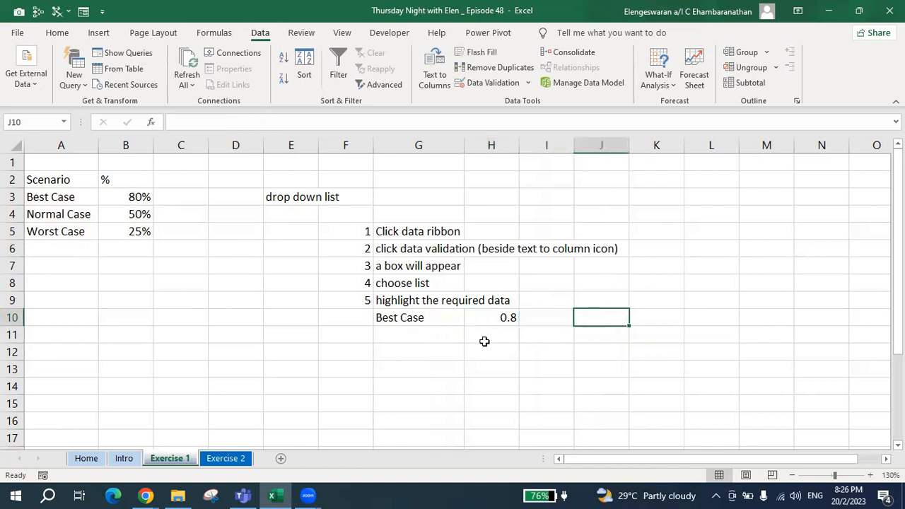
{"action": "type", "text": "alt h p"}
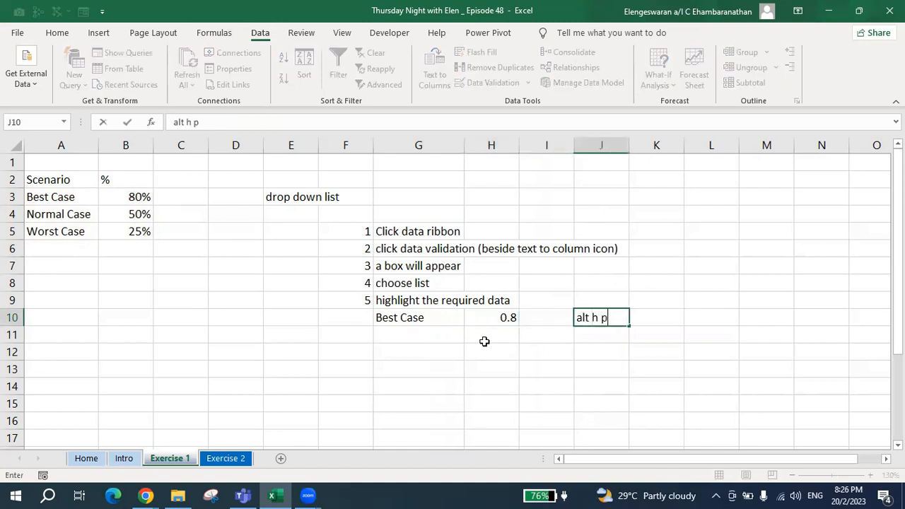
{"action": "key", "text": "Return"}
Format the lookup result in H10 as a percentage
{"action": "key", "text": "Up"}
{"action": "key", "text": "Left"}
{"action": "key", "text": "Left"}
{"action": "key", "text": "alt"}
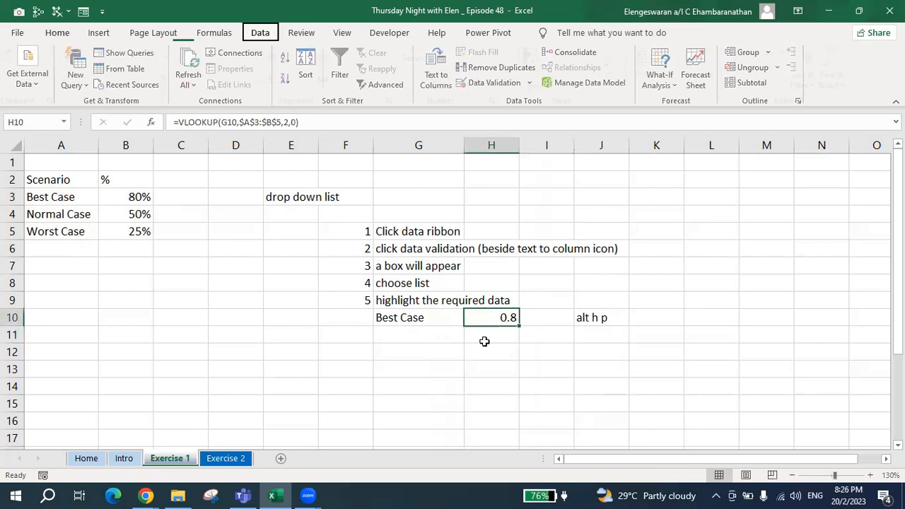
{"action": "key", "text": "h"}
{"action": "key", "text": "p"}
Clear the shortcut note from J10 and enter the formula =H10 there
{"action": "key", "text": "Right"}
{"action": "key", "text": "Right"}
{"action": "key", "text": "Delete"}
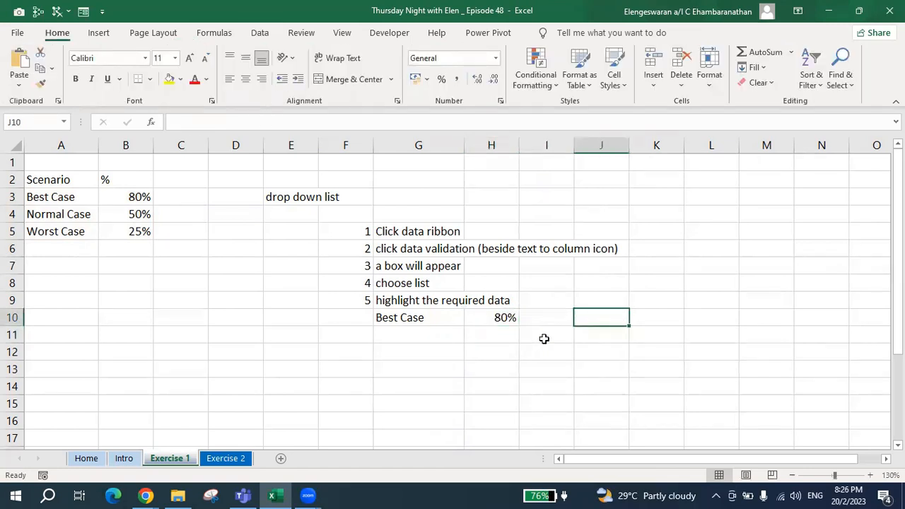
{"action": "type", "text": "="}
{"action": "key", "text": "Left"}
{"action": "key", "text": "Left"}
{"action": "key", "text": "Return"}
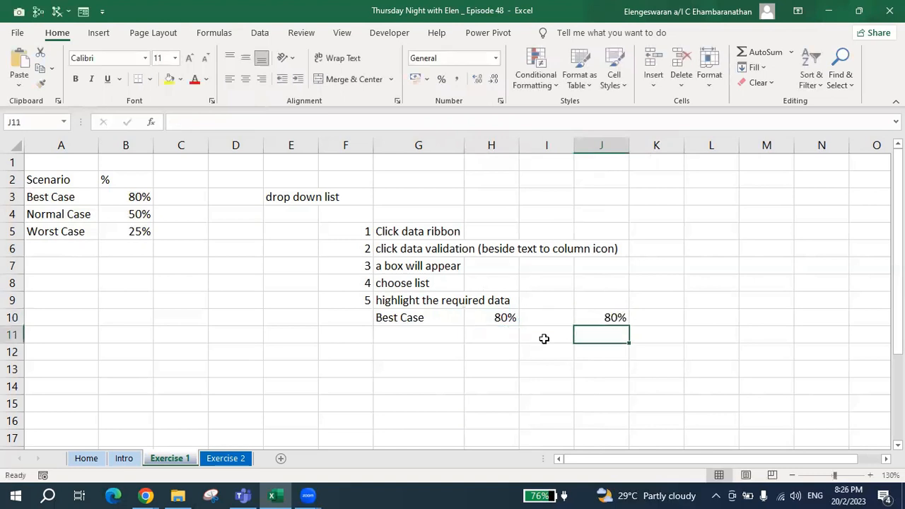
Enter the formula =1-J10 in J11 for the remaining percentage
{"action": "type", "text": "=1-"}
{"action": "key", "text": "Up"}
{"action": "key", "text": "Return"}
Insert a doughnut chart from J10:J11 and move it clear of the written notes and the drop-down cell
{"action": "key", "text": "Up"}
{"action": "key", "text": "shift+Up"}
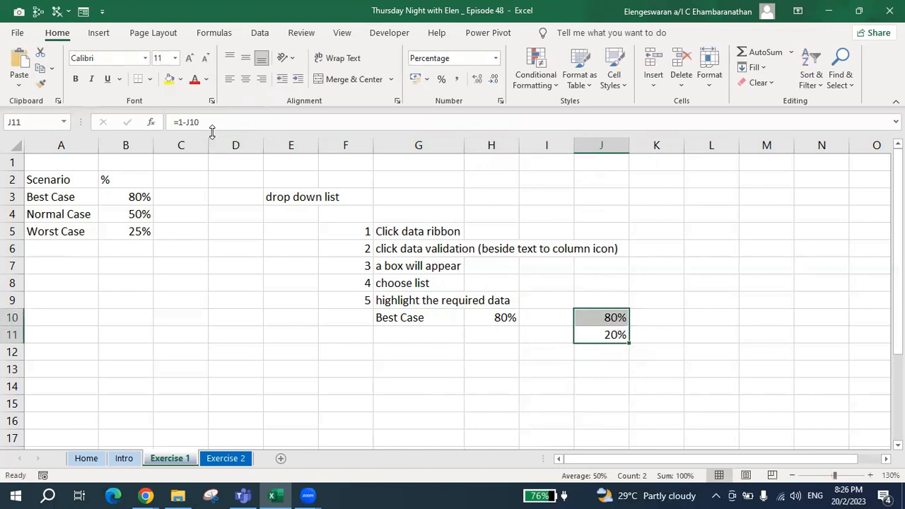
{"action": "left_click", "coordinate": [99, 34]}
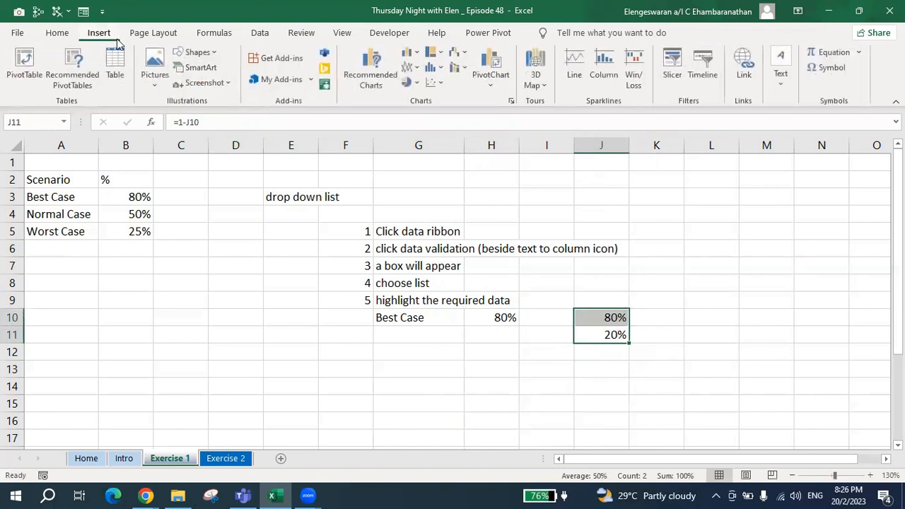
{"action": "left_click", "coordinate": [413, 84]}
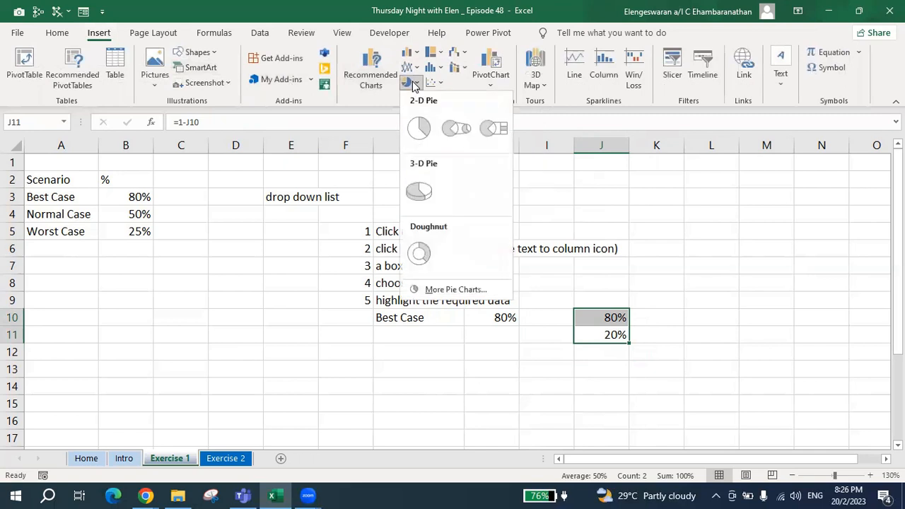
{"action": "left_click", "coordinate": [417, 249]}
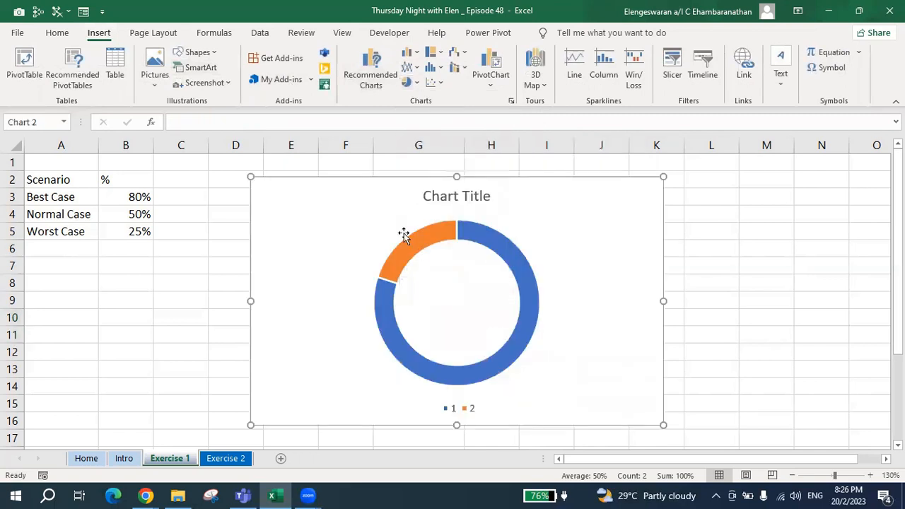
{"action": "left_click_drag", "start_coordinate": [309, 188], "coordinate": [584, 313]}
{"action": "scroll", "coordinate": [584, 314], "scroll_direction": "down", "scroll_amount": 2}
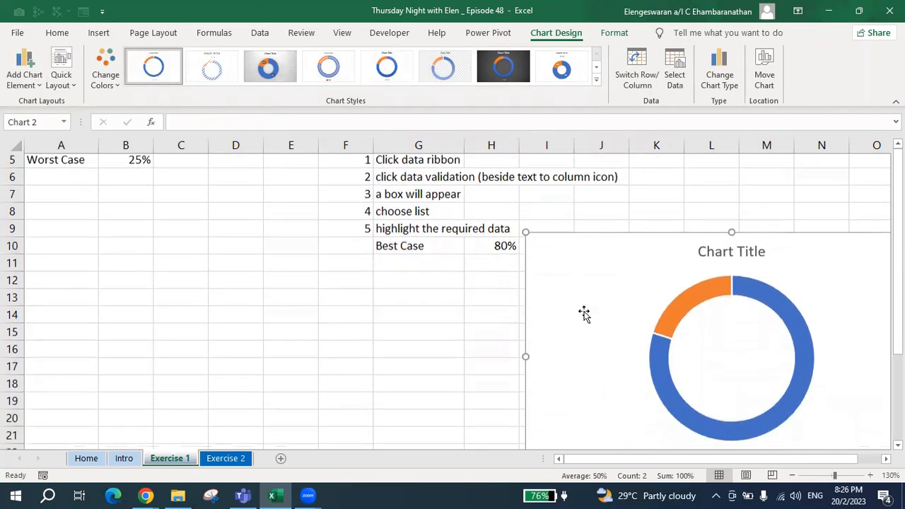
Link the doughnut chart's title to the scenario drop-down in cell G10
{"action": "scroll", "coordinate": [584, 314], "scroll_direction": "right", "scroll_amount": 3}
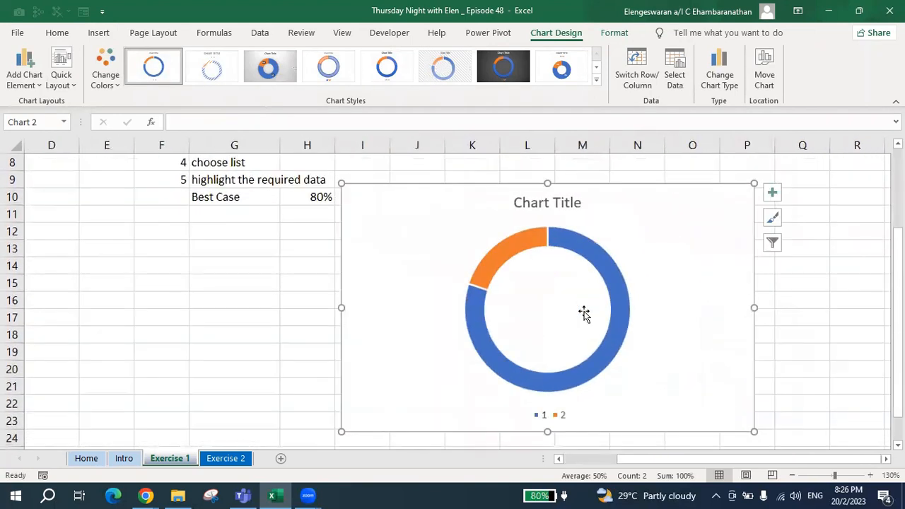
{"action": "left_click", "coordinate": [254, 201]}
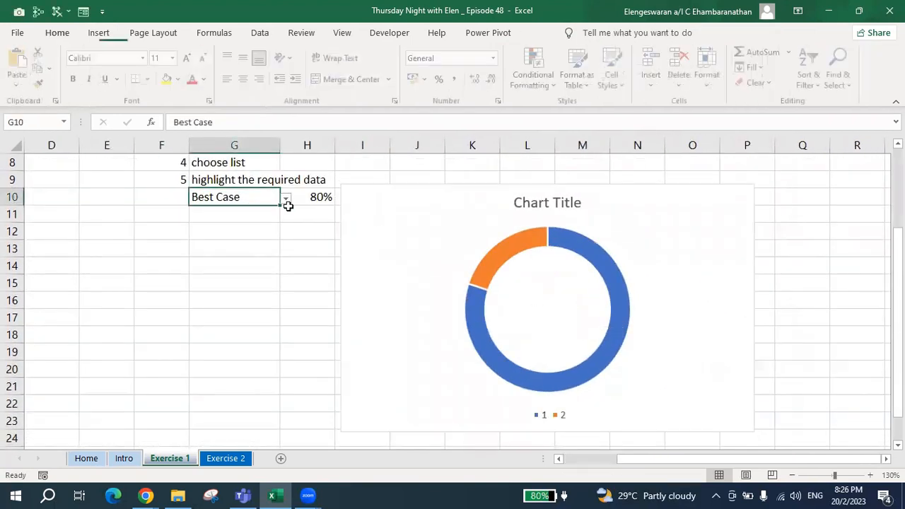
{"action": "left_click", "coordinate": [552, 202]}
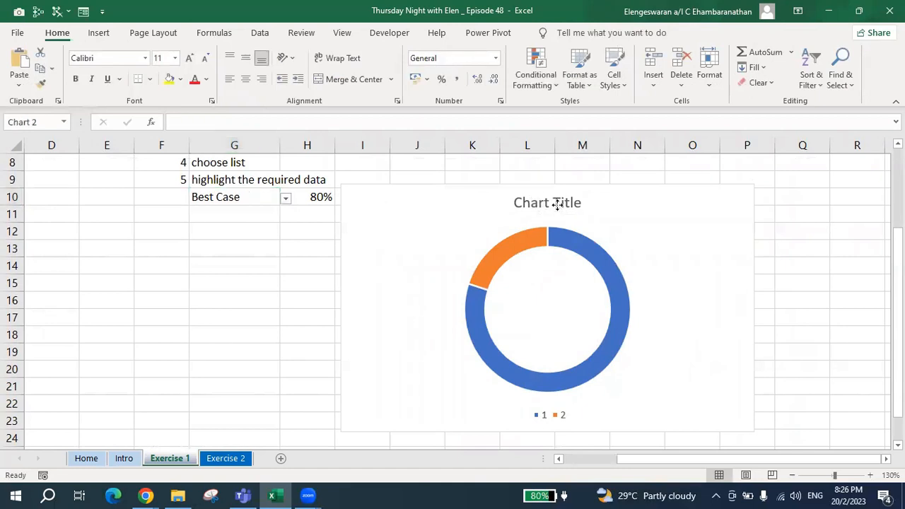
{"action": "left_click", "coordinate": [378, 125]}
{"action": "type", "text": "="}
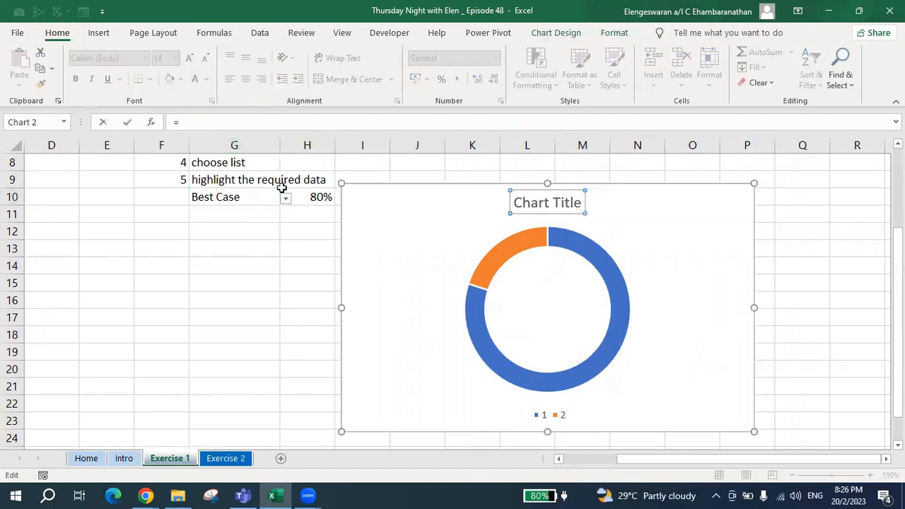
{"action": "left_click", "coordinate": [253, 197]}
{"action": "key", "text": "Return"}
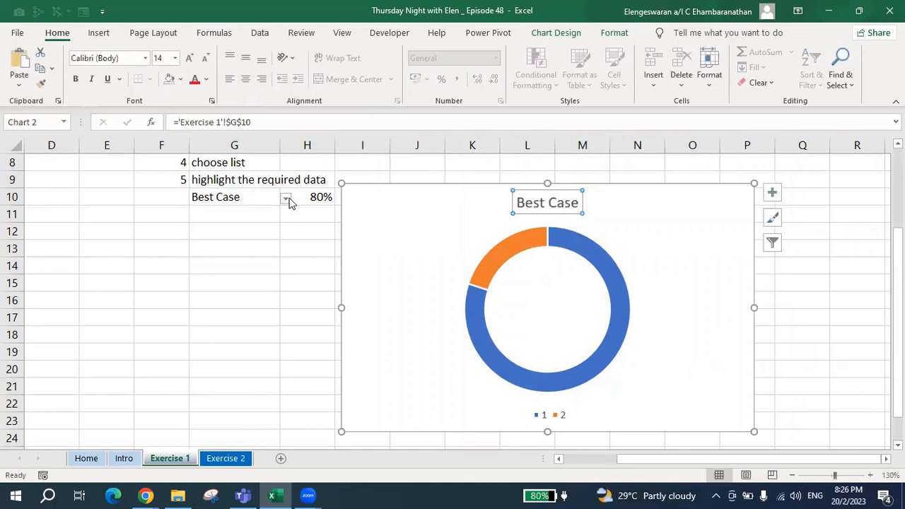
Test the linked title by setting the G10 drop-down to Normal Case and then to Worst Case
{"action": "left_click", "coordinate": [286, 200]}
{"action": "left_click", "coordinate": [257, 223]}
{"action": "left_click", "coordinate": [287, 200]}
{"action": "left_click", "coordinate": [248, 234]}
{"action": "left_click", "coordinate": [248, 232]}
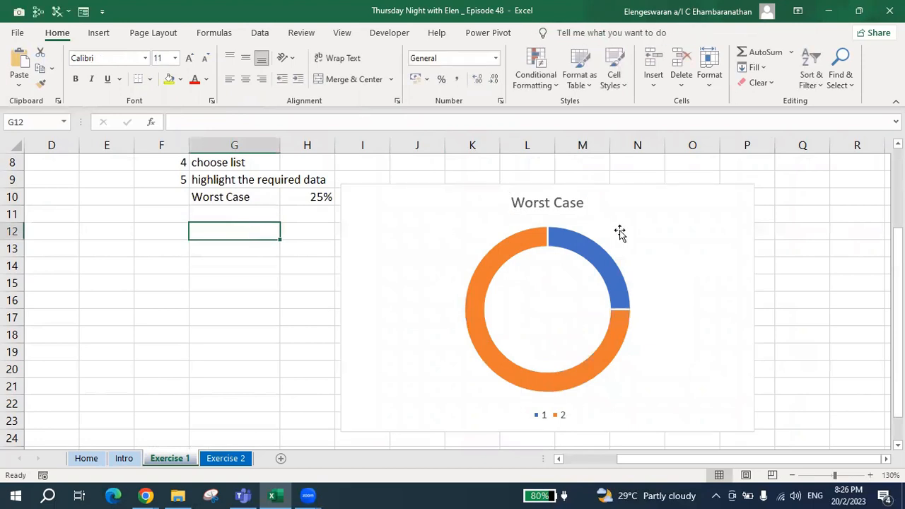
Remove the legend from the doughnut chart
{"action": "left_click", "coordinate": [406, 192]}
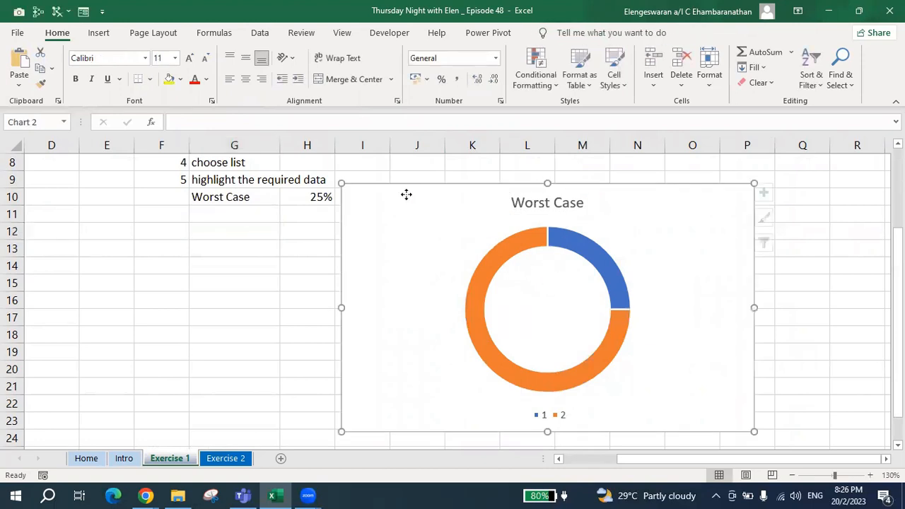
{"action": "left_click", "coordinate": [772, 191]}
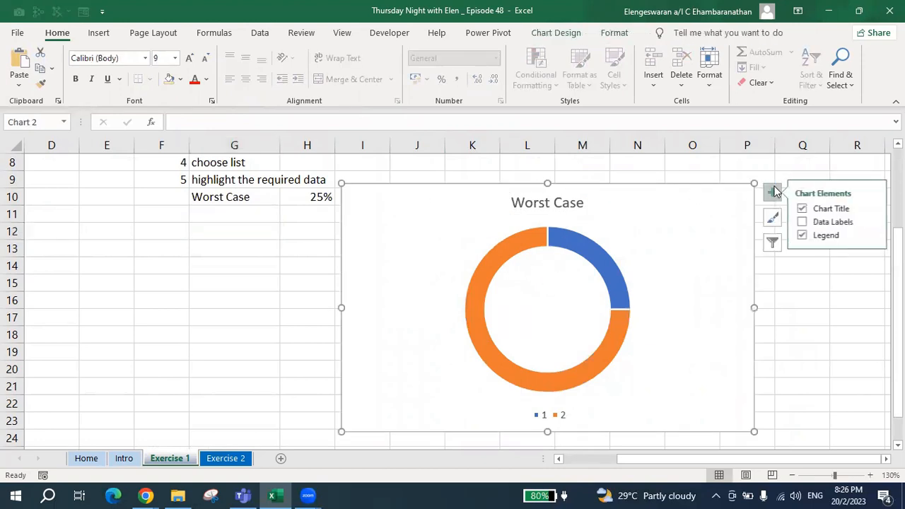
{"action": "left_click", "coordinate": [804, 236]}
Fill the doughnut's blue slice, the one for the scenario percentage, with the standard Dark Blue colour
{"action": "left_click", "coordinate": [600, 257]}
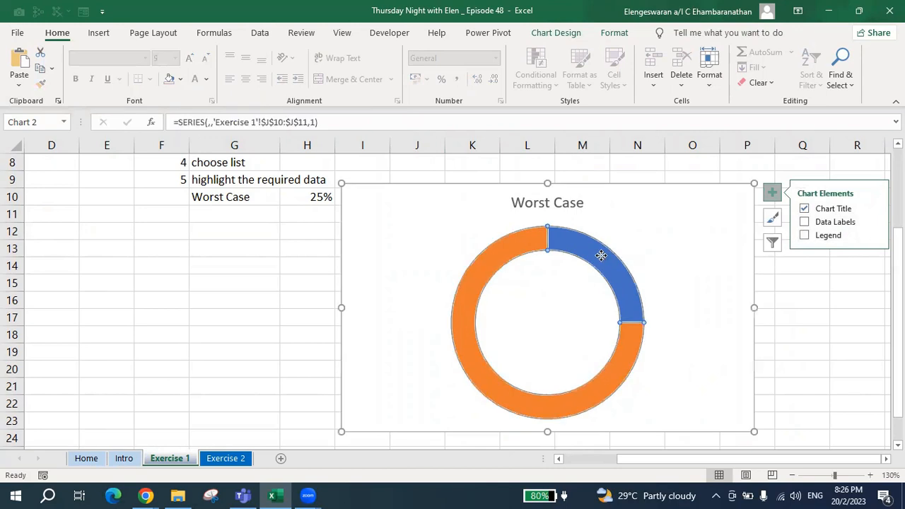
{"action": "left_click", "coordinate": [614, 34]}
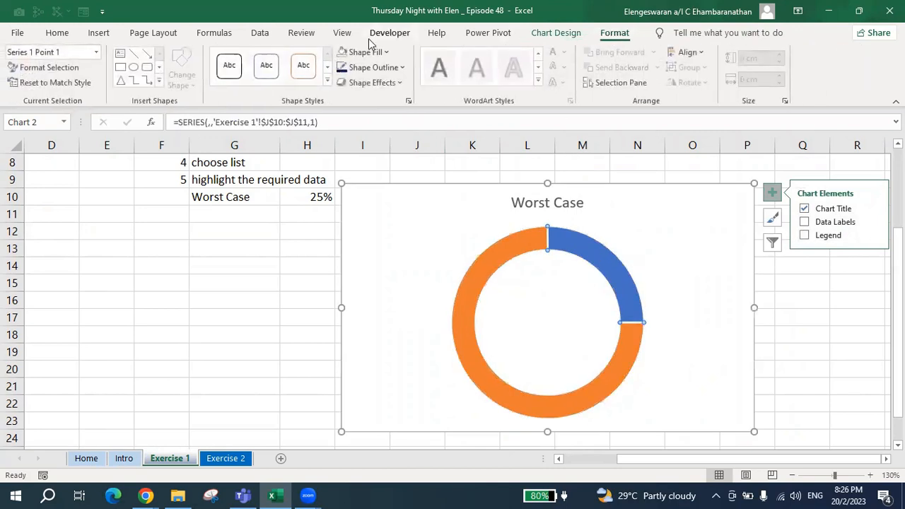
{"action": "left_click", "coordinate": [369, 51]}
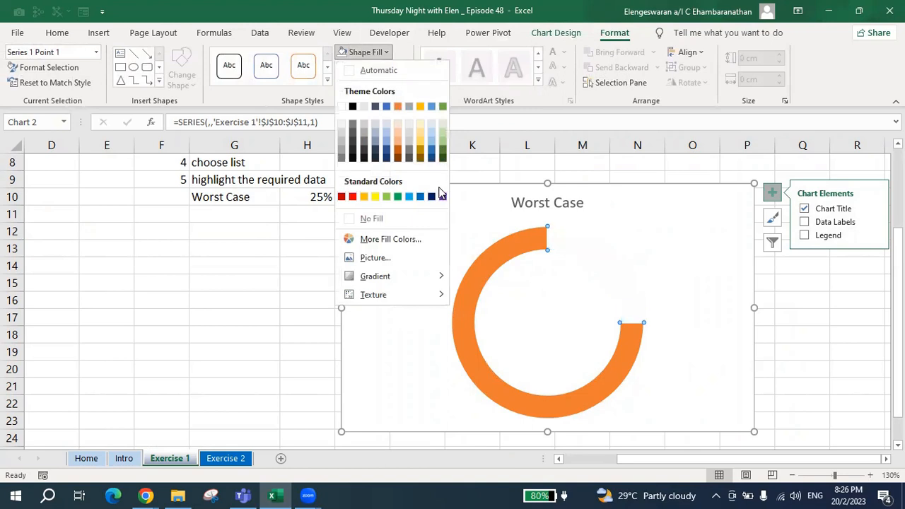
{"action": "left_click", "coordinate": [432, 193]}
Give the orange remainder slice no fill and a standard Dark Blue outline
{"action": "left_click", "coordinate": [342, 68]}
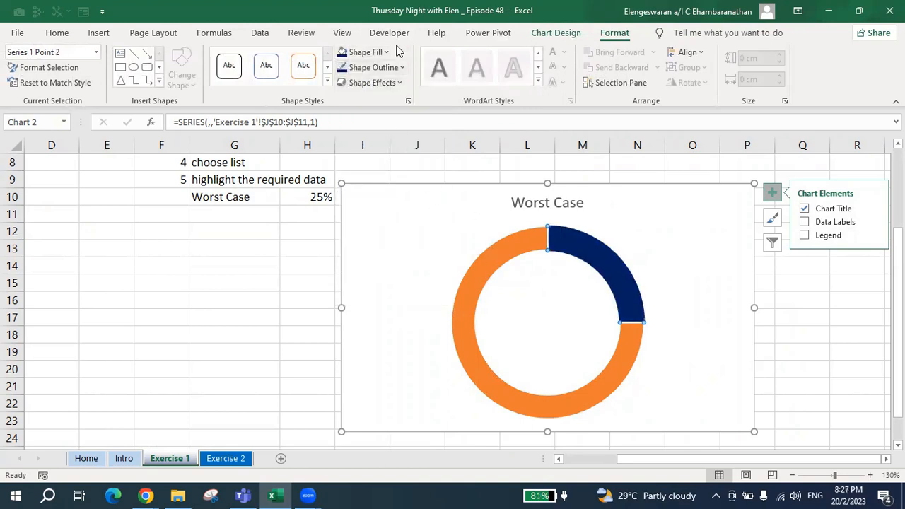
{"action": "left_click", "coordinate": [362, 52]}
{"action": "left_click", "coordinate": [369, 219]}
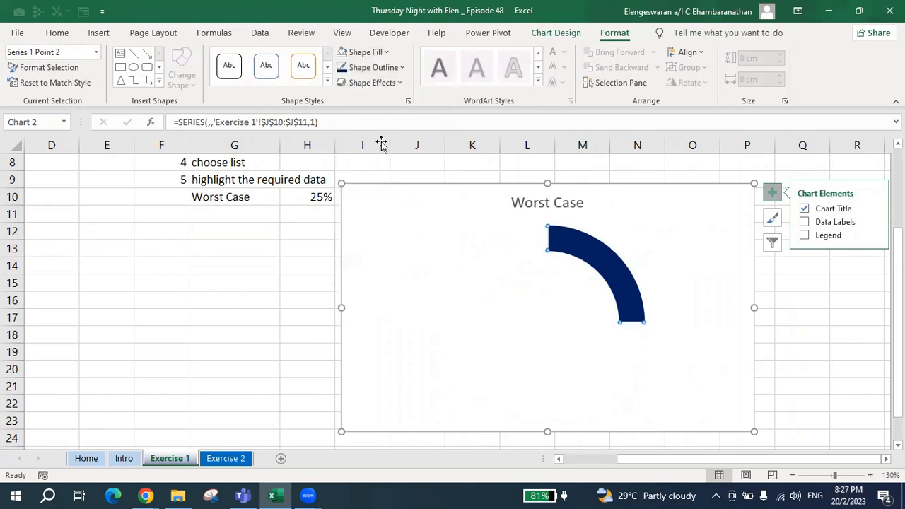
{"action": "left_click", "coordinate": [377, 71]}
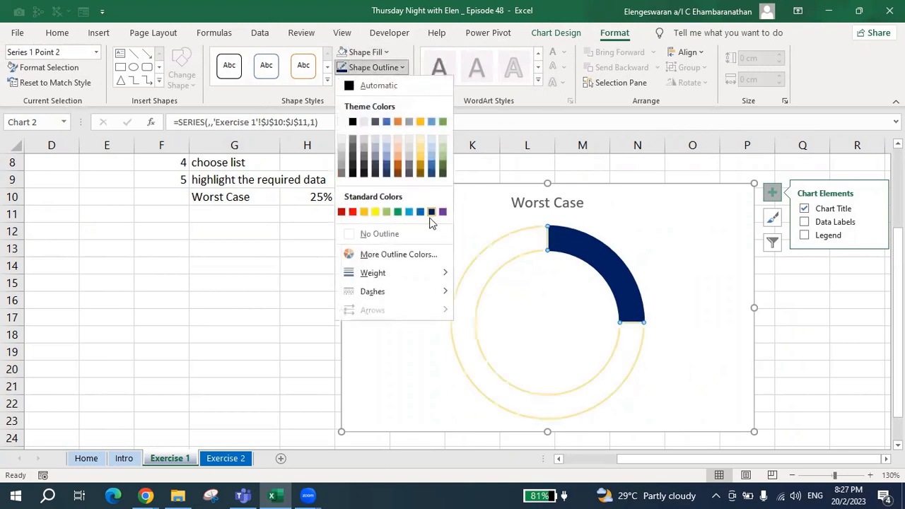
{"action": "key", "text": "Escape"}
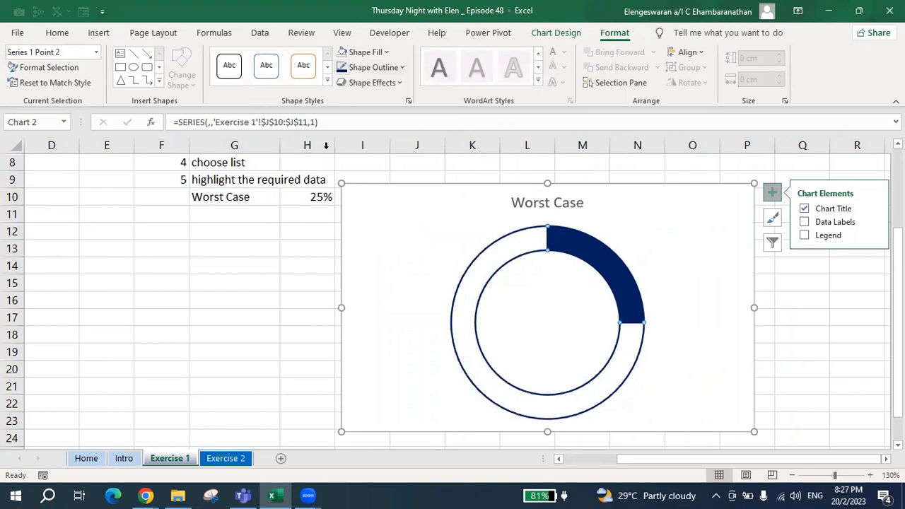
Draw a text box inside the doughnut's hole and link it to the percentage in cell H10
{"action": "left_click", "coordinate": [96, 39]}
{"action": "left_click", "coordinate": [196, 52]}
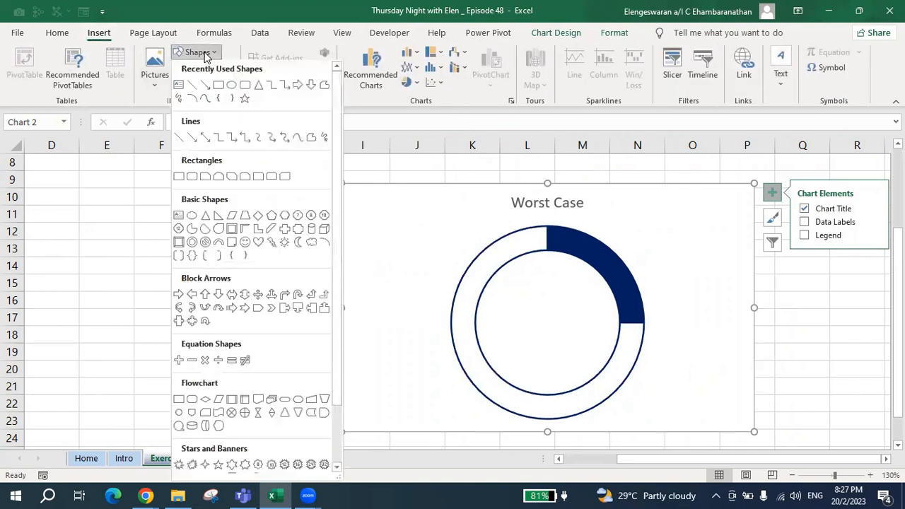
{"action": "left_click", "coordinate": [179, 87]}
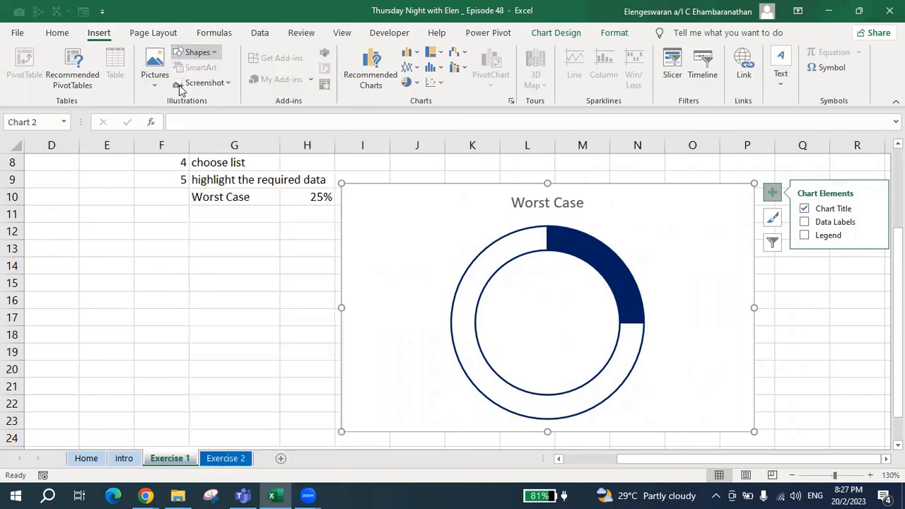
{"action": "left_click", "coordinate": [491, 286]}
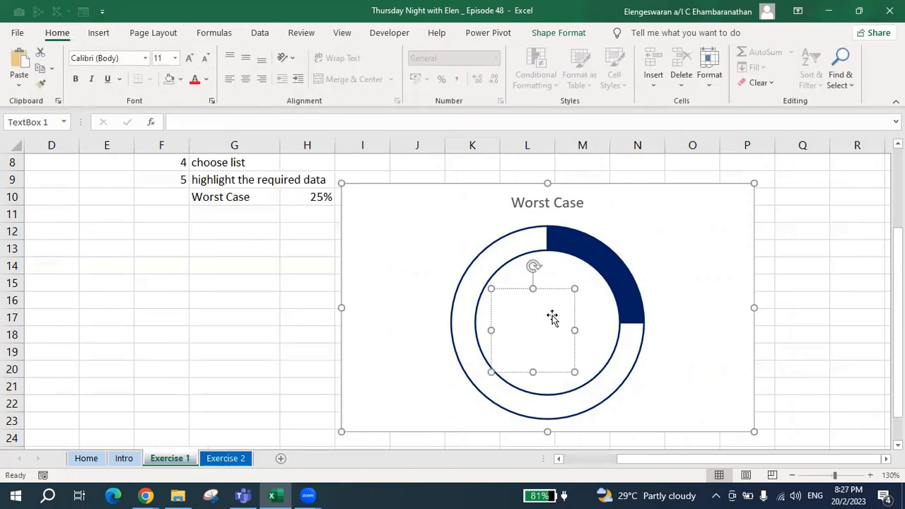
{"action": "left_click", "coordinate": [250, 120]}
{"action": "type", "text": "="}
{"action": "left_click", "coordinate": [305, 195]}
{"action": "key", "text": "Return"}
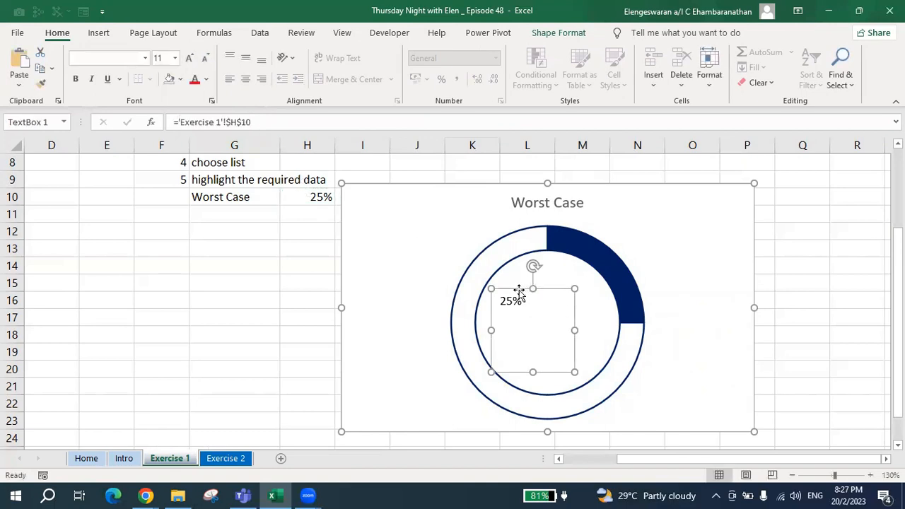
Centre the percentage text vertically and horizontally, make it 32 pt bold, and move its text box to the middle of the doughnut
{"action": "left_click", "coordinate": [245, 60]}
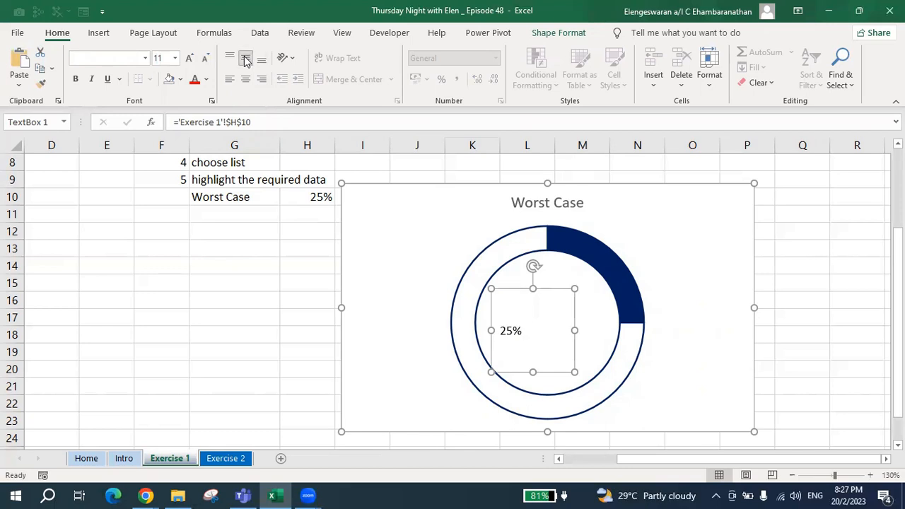
{"action": "left_click", "coordinate": [246, 79]}
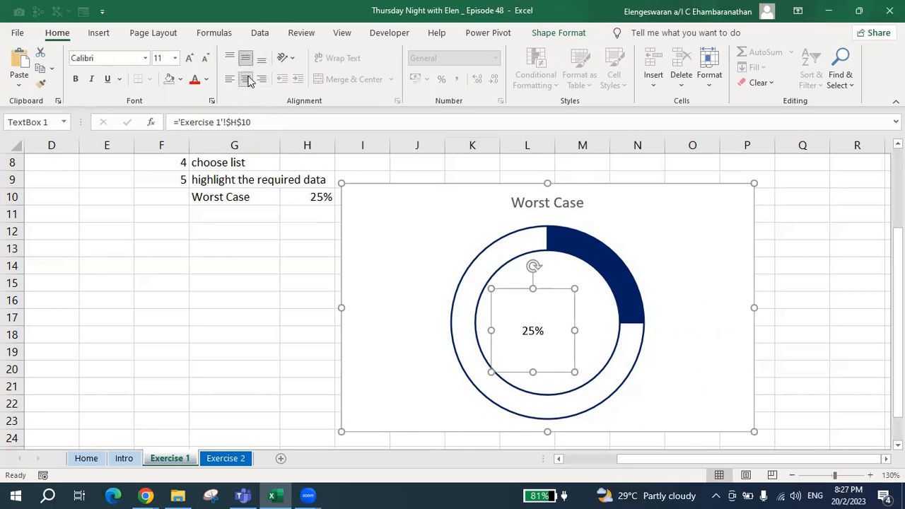
{"action": "left_click", "coordinate": [190, 59]}
{"action": "left_click", "coordinate": [189, 59]}
{"action": "left_click", "coordinate": [190, 59]}
{"action": "left_click", "coordinate": [190, 58]}
{"action": "left_click", "coordinate": [190, 59]}
{"action": "key", "text": "ctrl+b"}
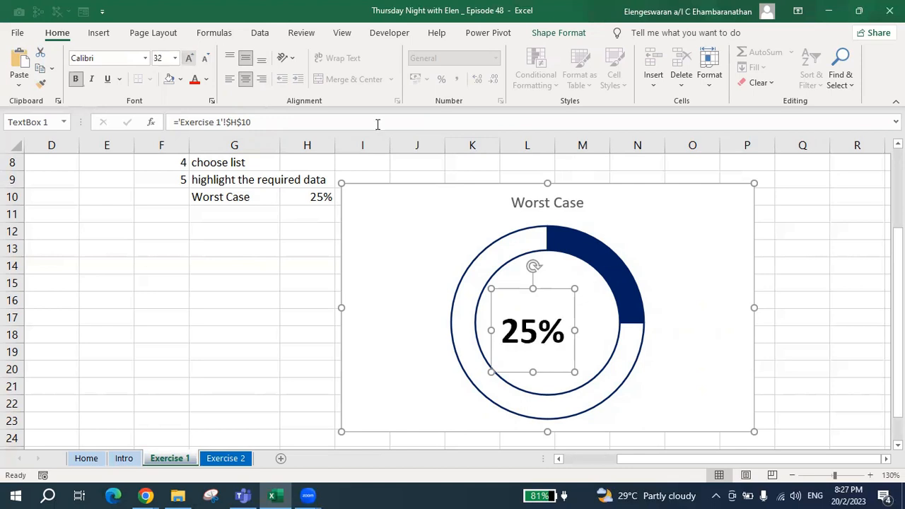
{"action": "left_click_drag", "start_coordinate": [521, 290], "coordinate": [542, 281]}
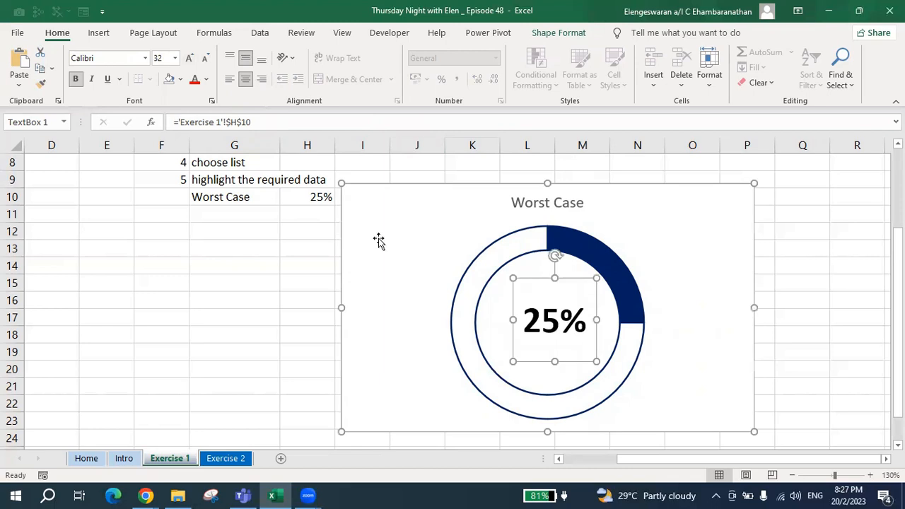
Test the finished chart by switching the G10 drop-down to Best Case, Normal Case and Worst Case in turn
{"action": "left_click", "coordinate": [213, 260]}
{"action": "left_click", "coordinate": [251, 196]}
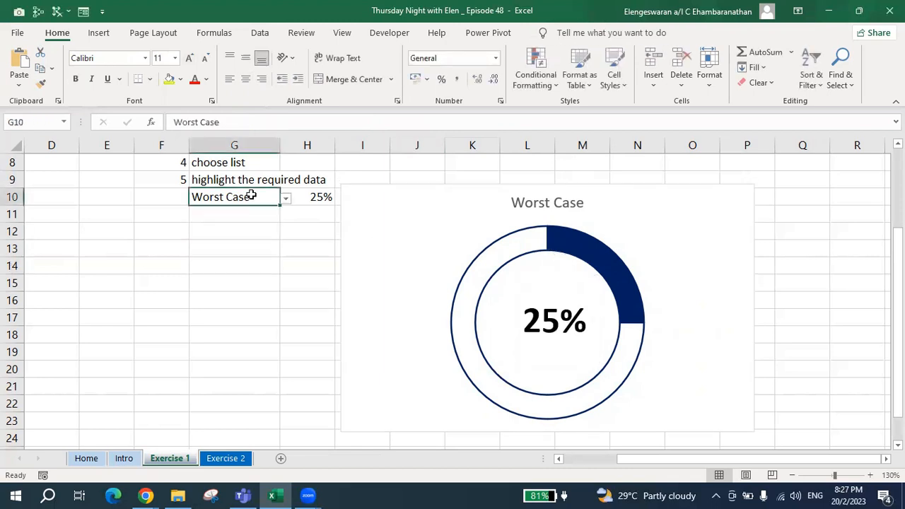
{"action": "left_click", "coordinate": [285, 199]}
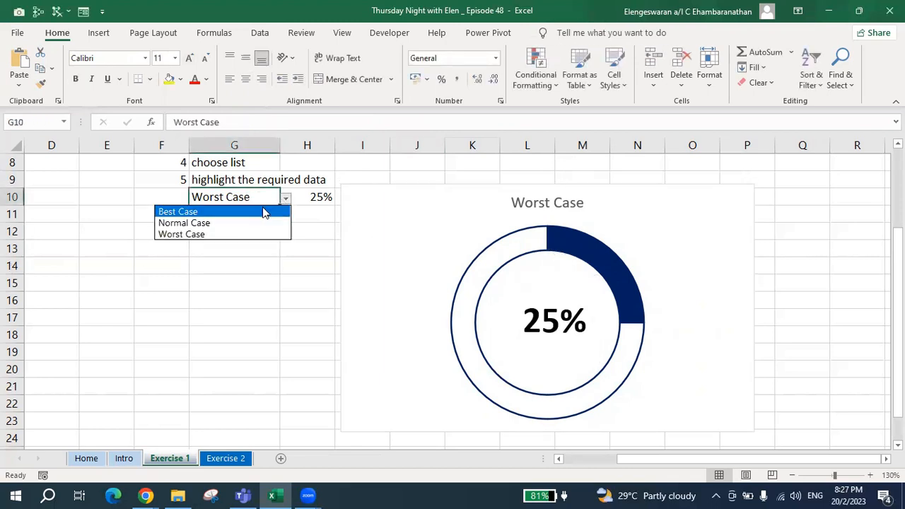
{"action": "left_click", "coordinate": [263, 212]}
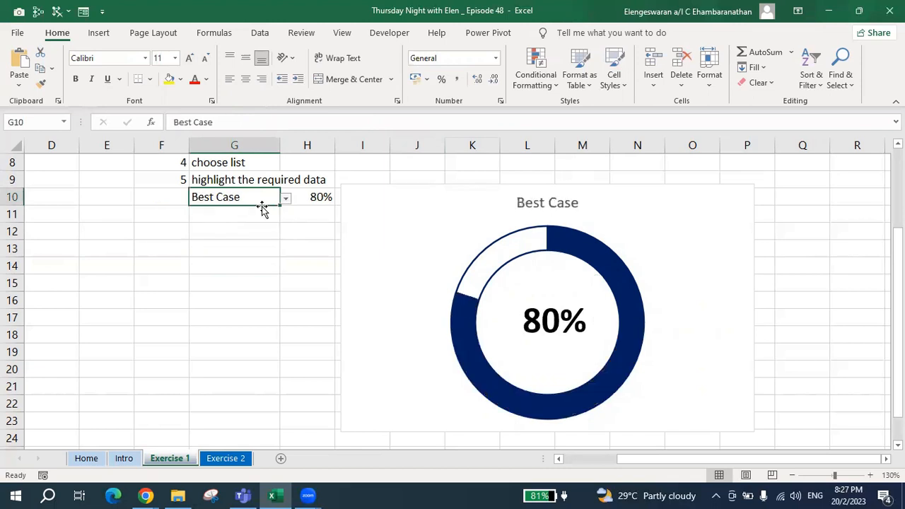
{"action": "left_click", "coordinate": [286, 200]}
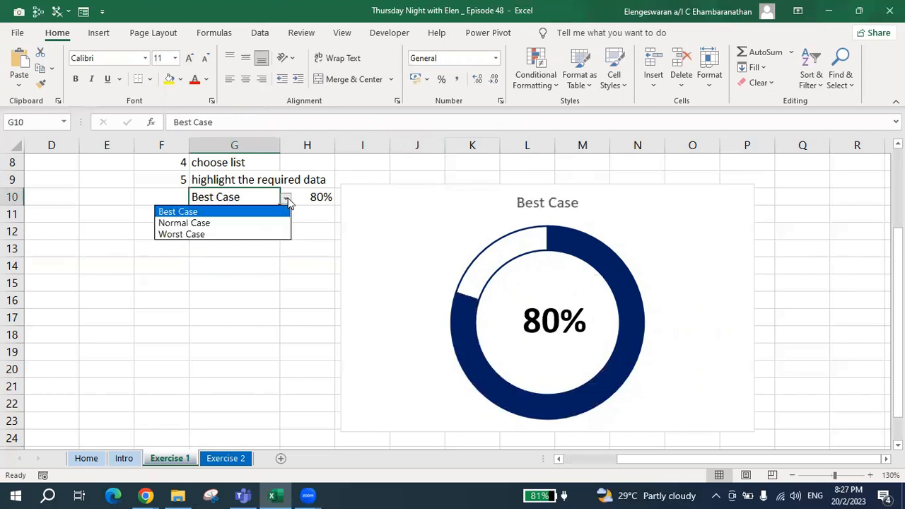
{"action": "left_click", "coordinate": [259, 222]}
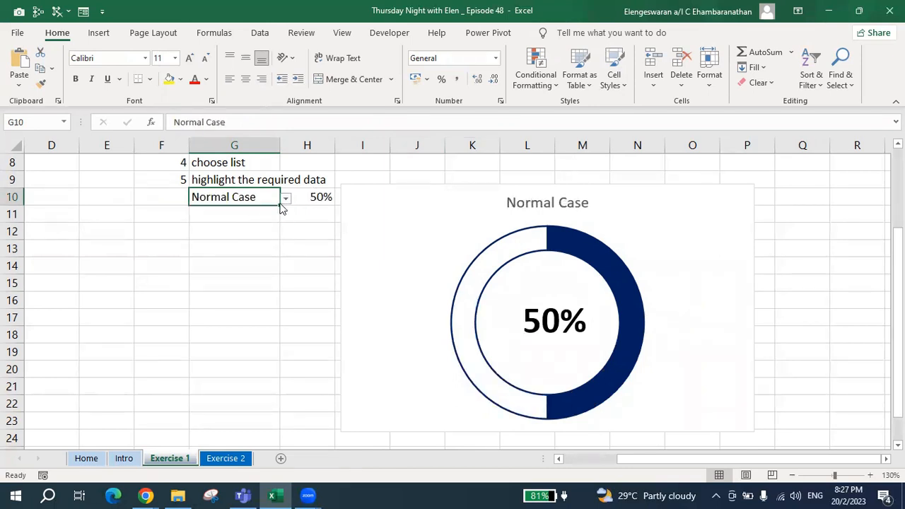
{"action": "left_click", "coordinate": [285, 201]}
{"action": "left_click", "coordinate": [247, 232]}
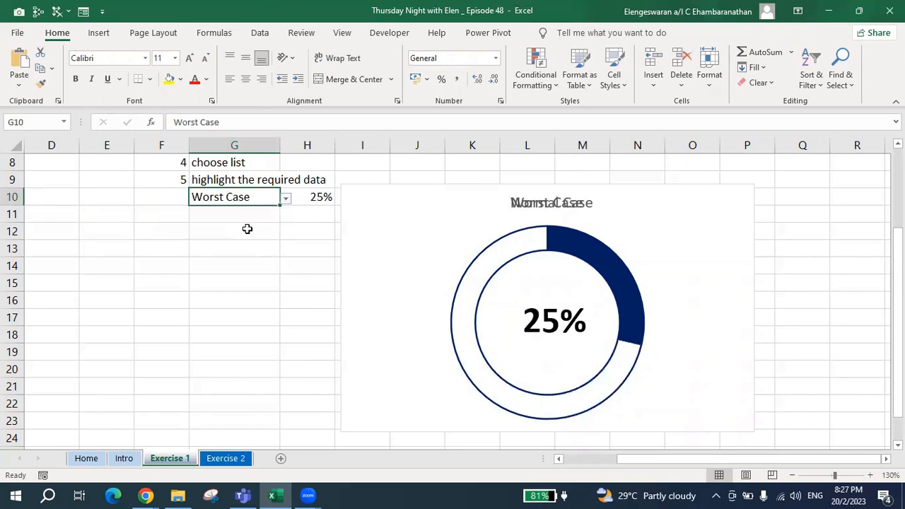